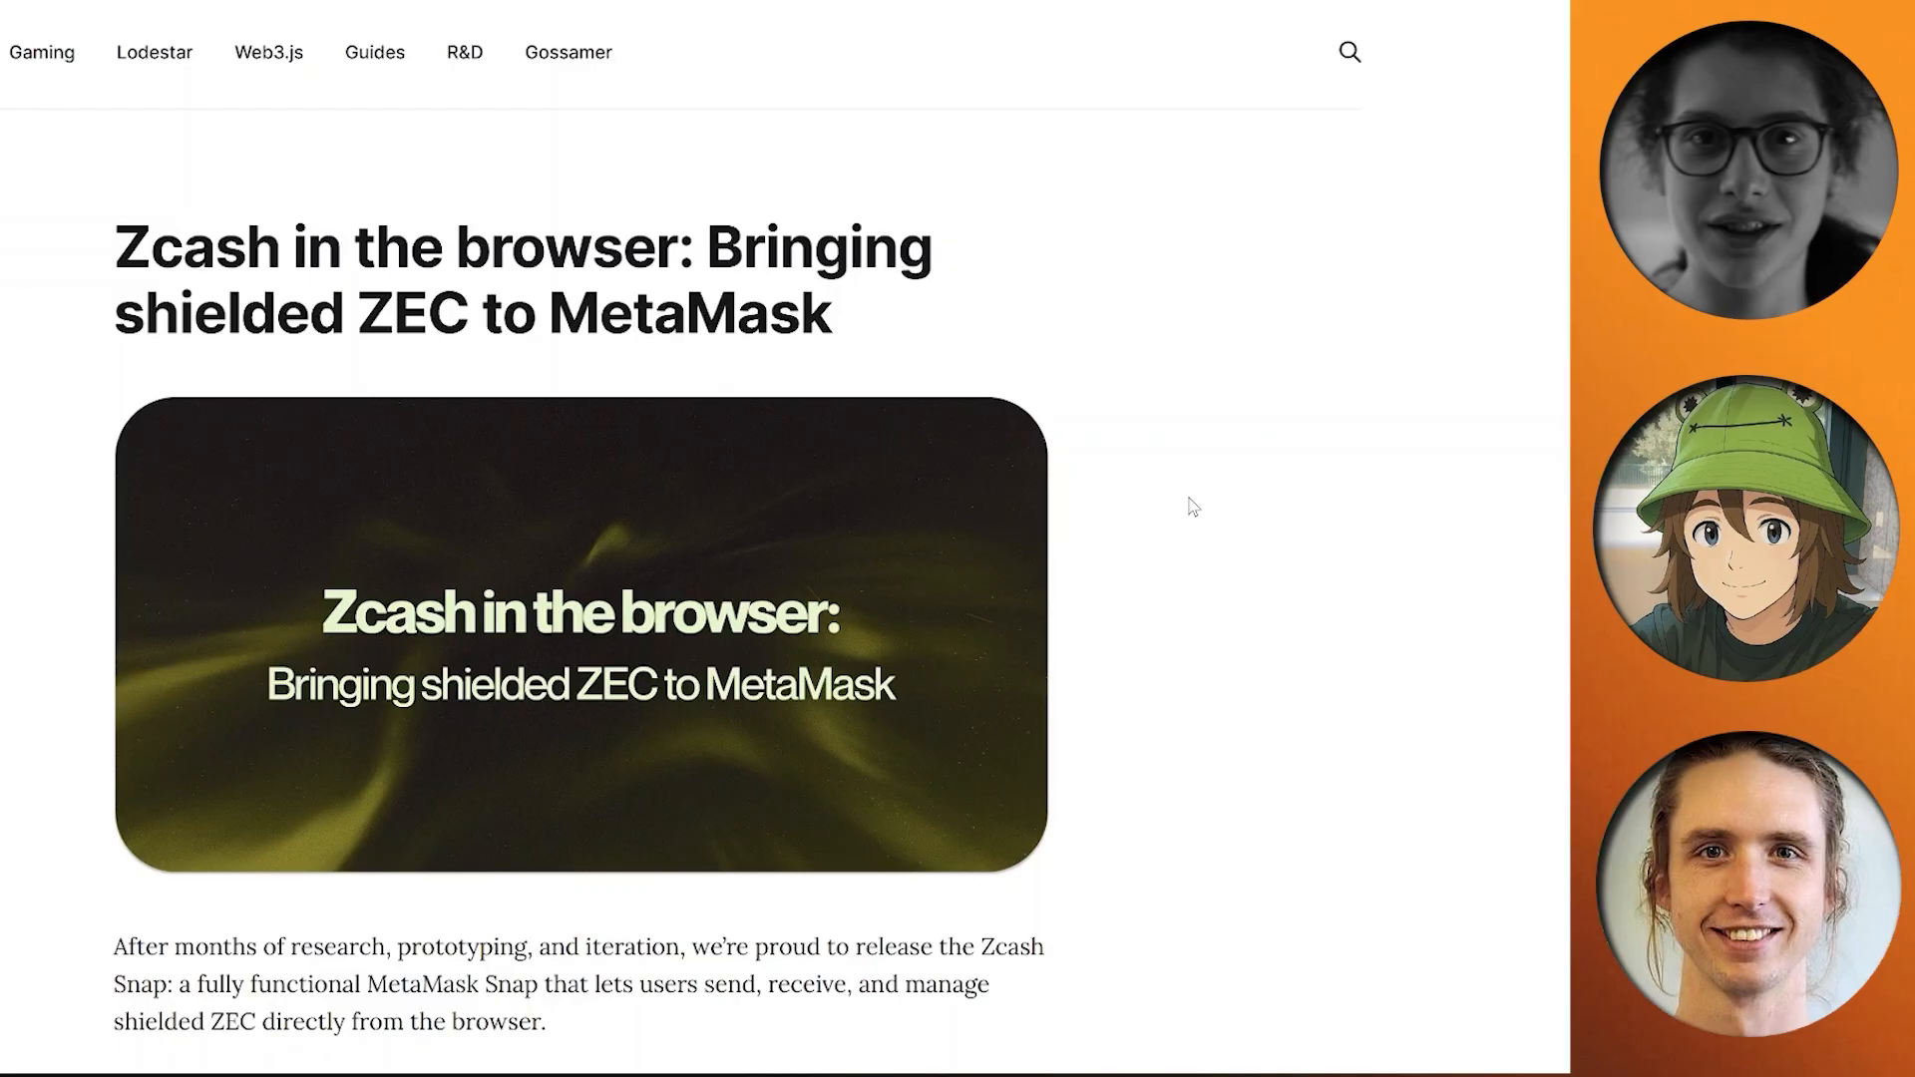
# Read the article about bringing shielded ZEC to MetaMask and the summary of the Hacken audit of the Zcash Snap.
pyautogui.scroll(-5, 1202, 496)
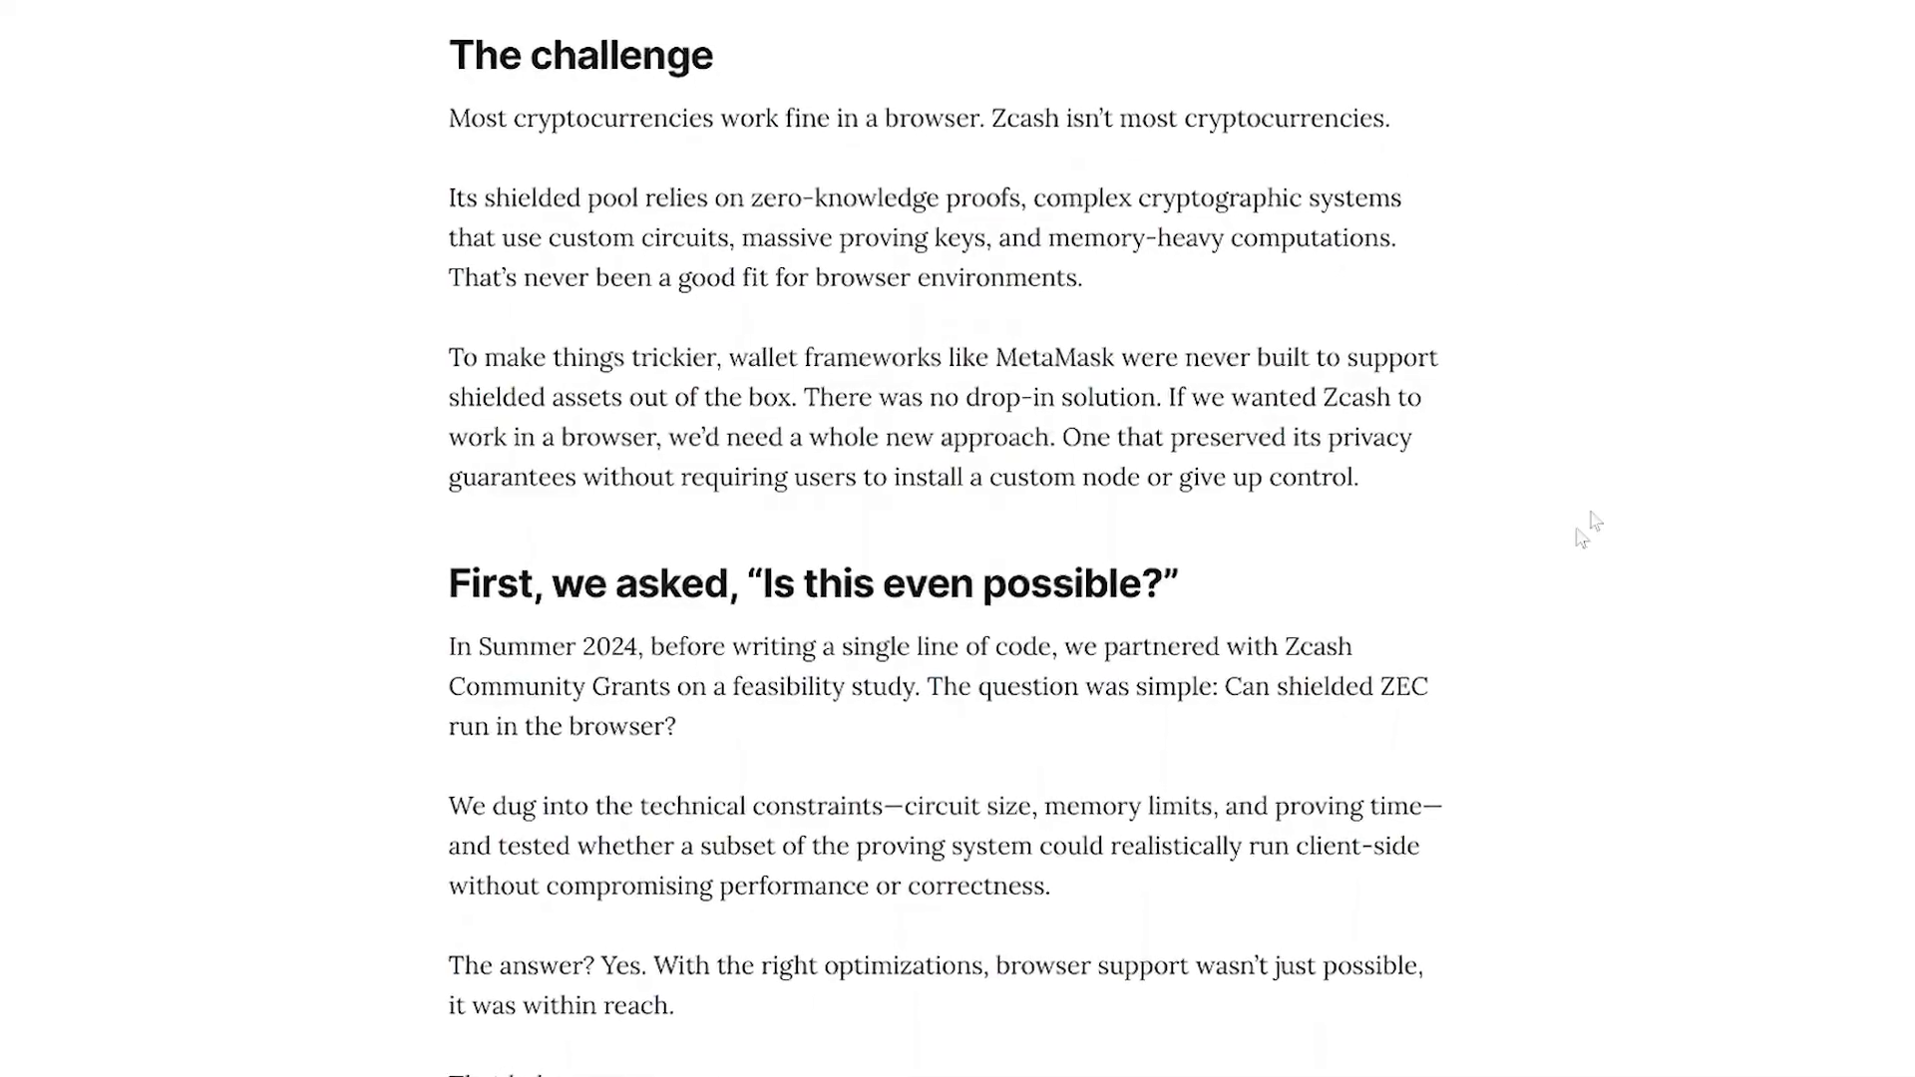
pyautogui.scroll(-20, 1489, 535)
pyautogui.scroll(-15, 1569, 422)
pyautogui.scroll(-3, 1511, 442)
pyautogui.scroll(20, 1504, 445)
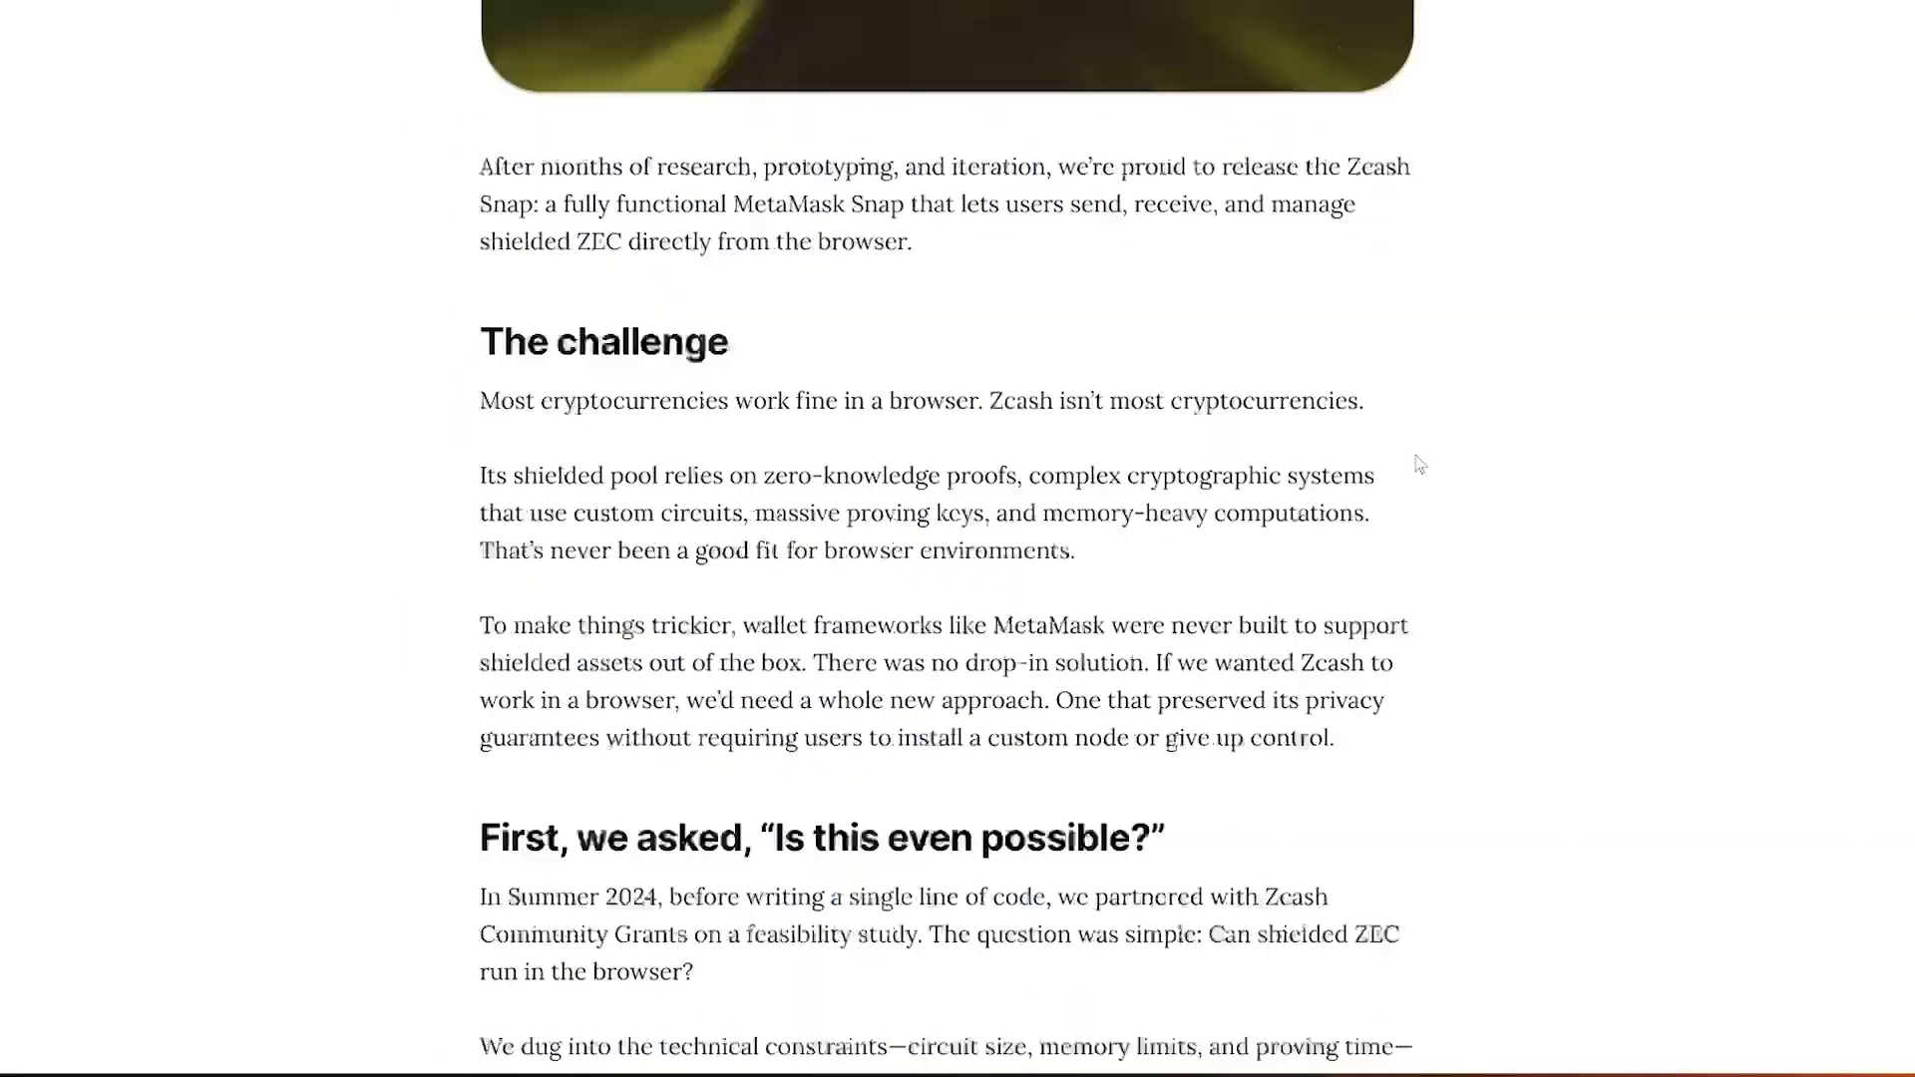
pyautogui.scroll(8, 1414, 462)
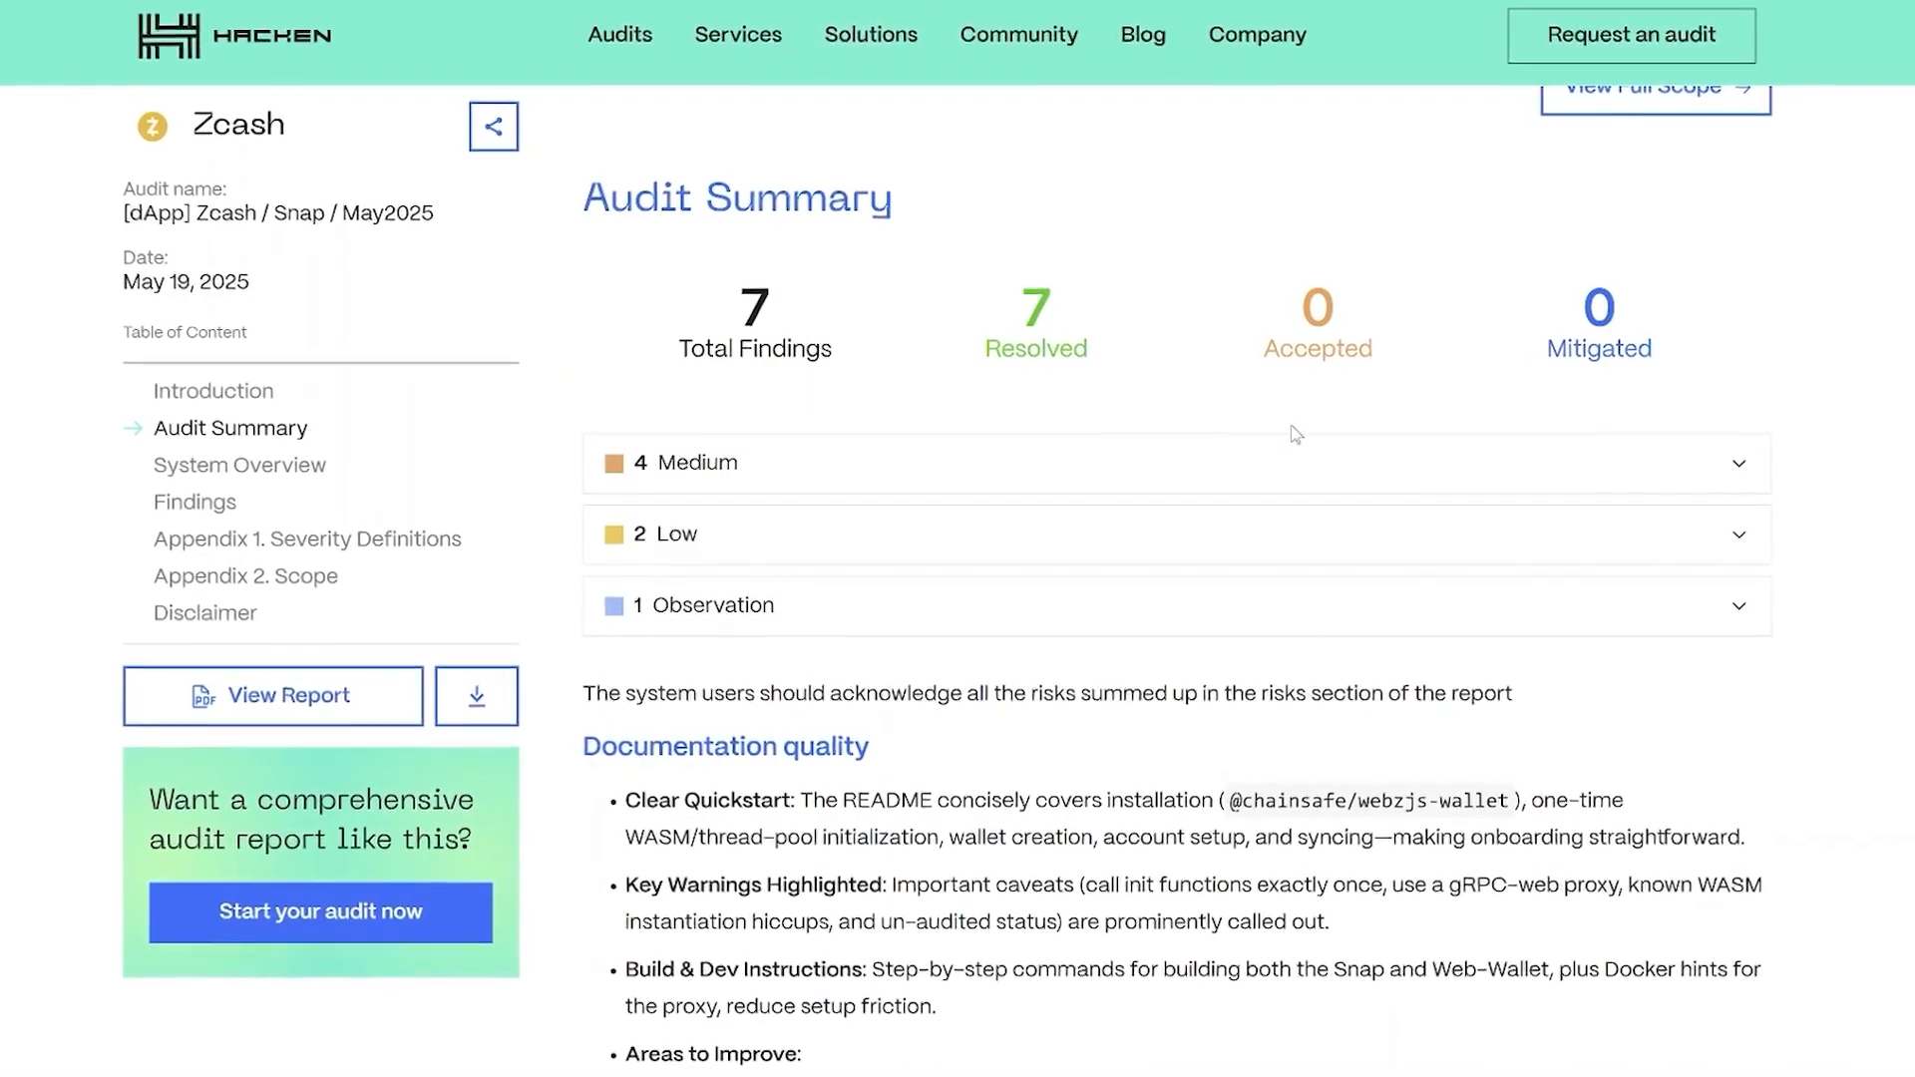
pyautogui.scroll(-10, 1297, 435)
pyautogui.scroll(20, 1307, 432)
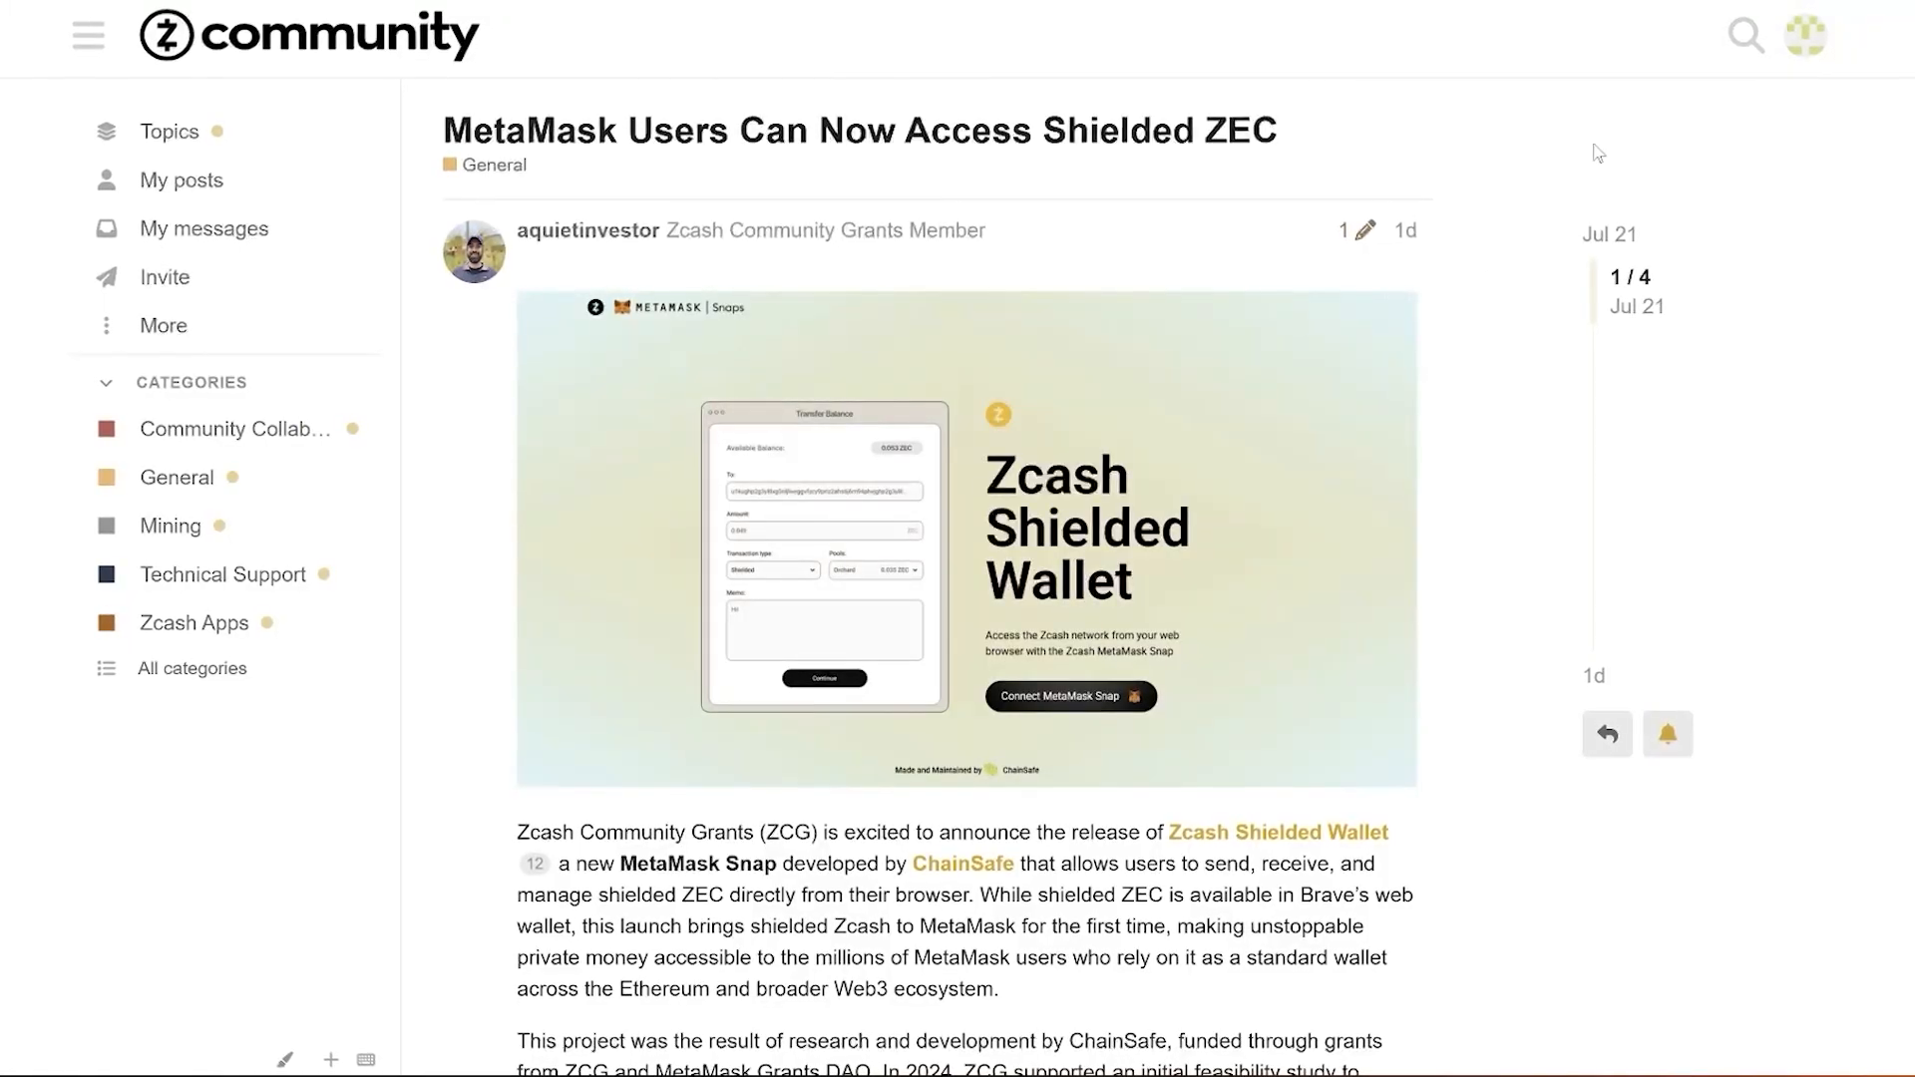
# Read the Zcash community forum post announcing shielded ZEC access for MetaMask users, including its replies.
pyautogui.scroll(-1, 1656, 552)
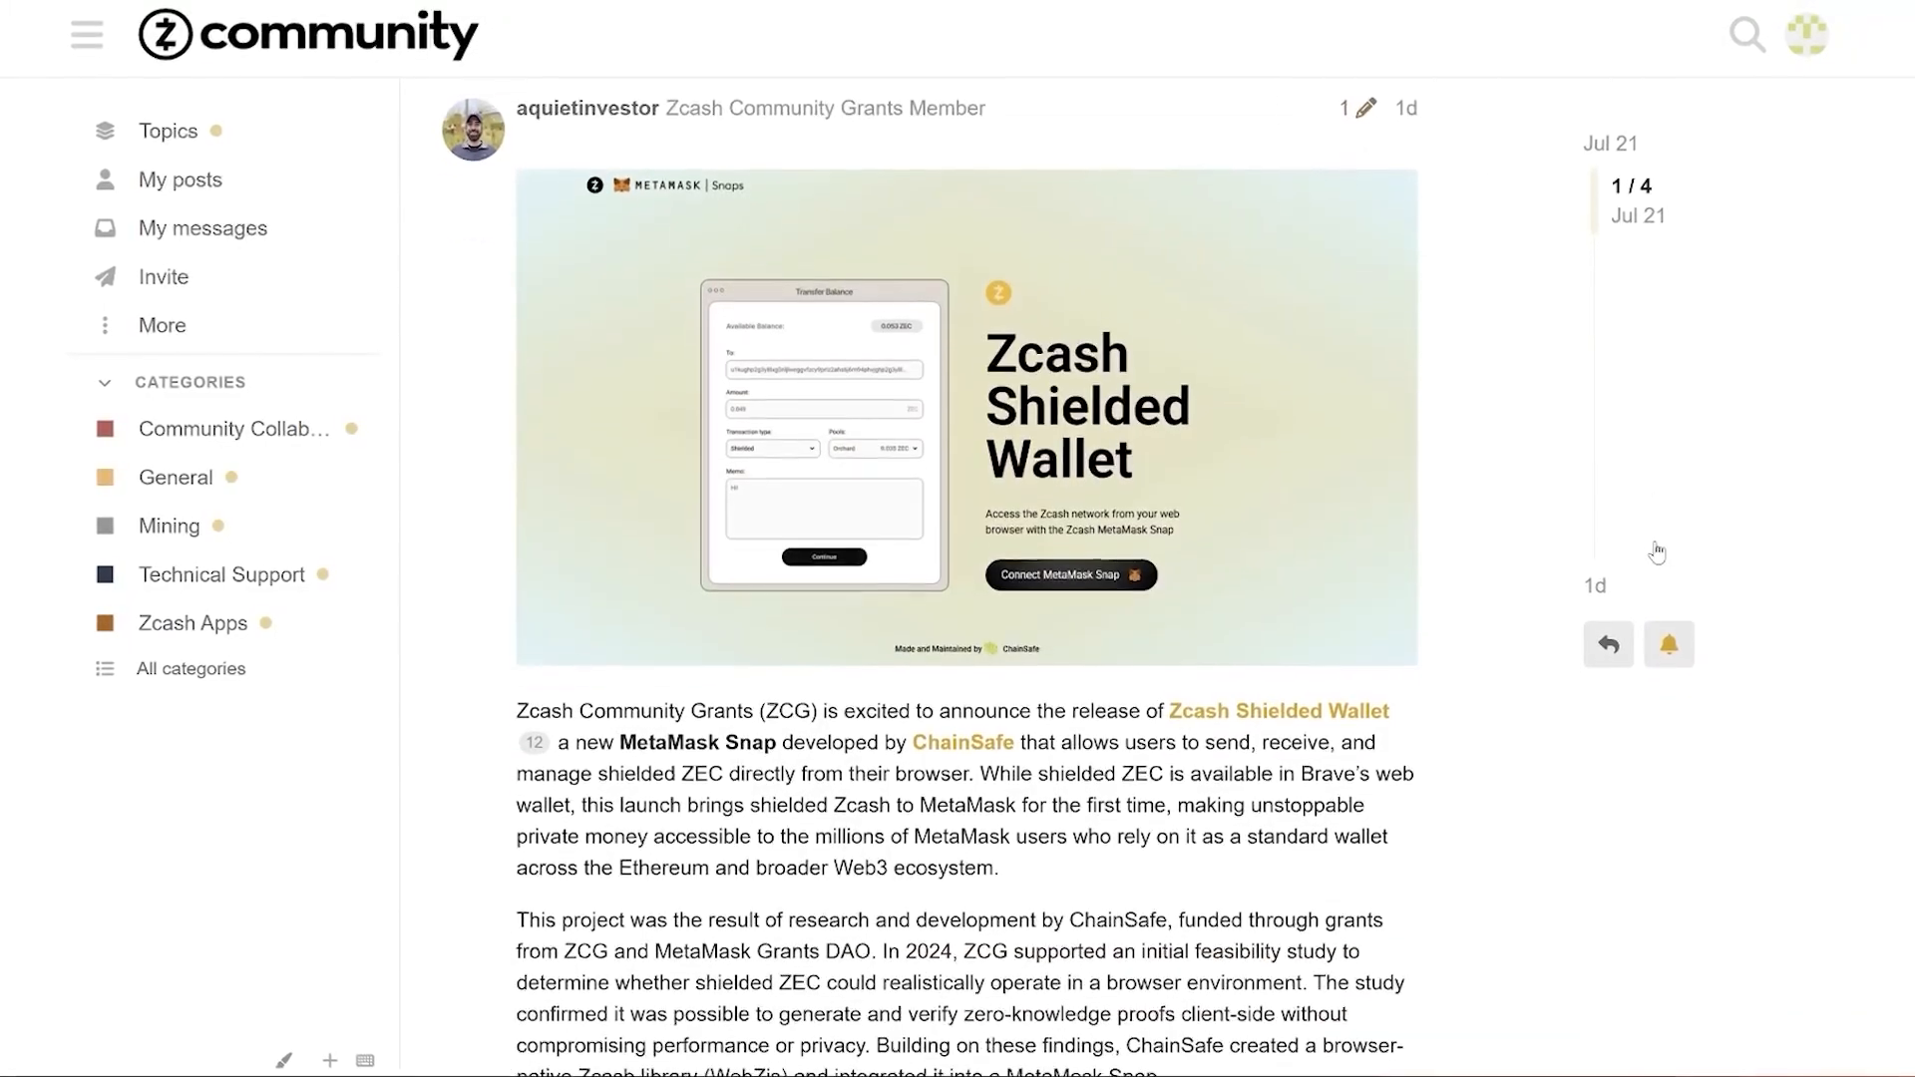
pyautogui.scroll(-1, 1606, 283)
pyautogui.scroll(-5, 1606, 282)
pyautogui.scroll(-5, 1567, 369)
pyautogui.scroll(4, 1582, 391)
pyautogui.scroll(5, 1582, 391)
pyautogui.scroll(-8, 1582, 391)
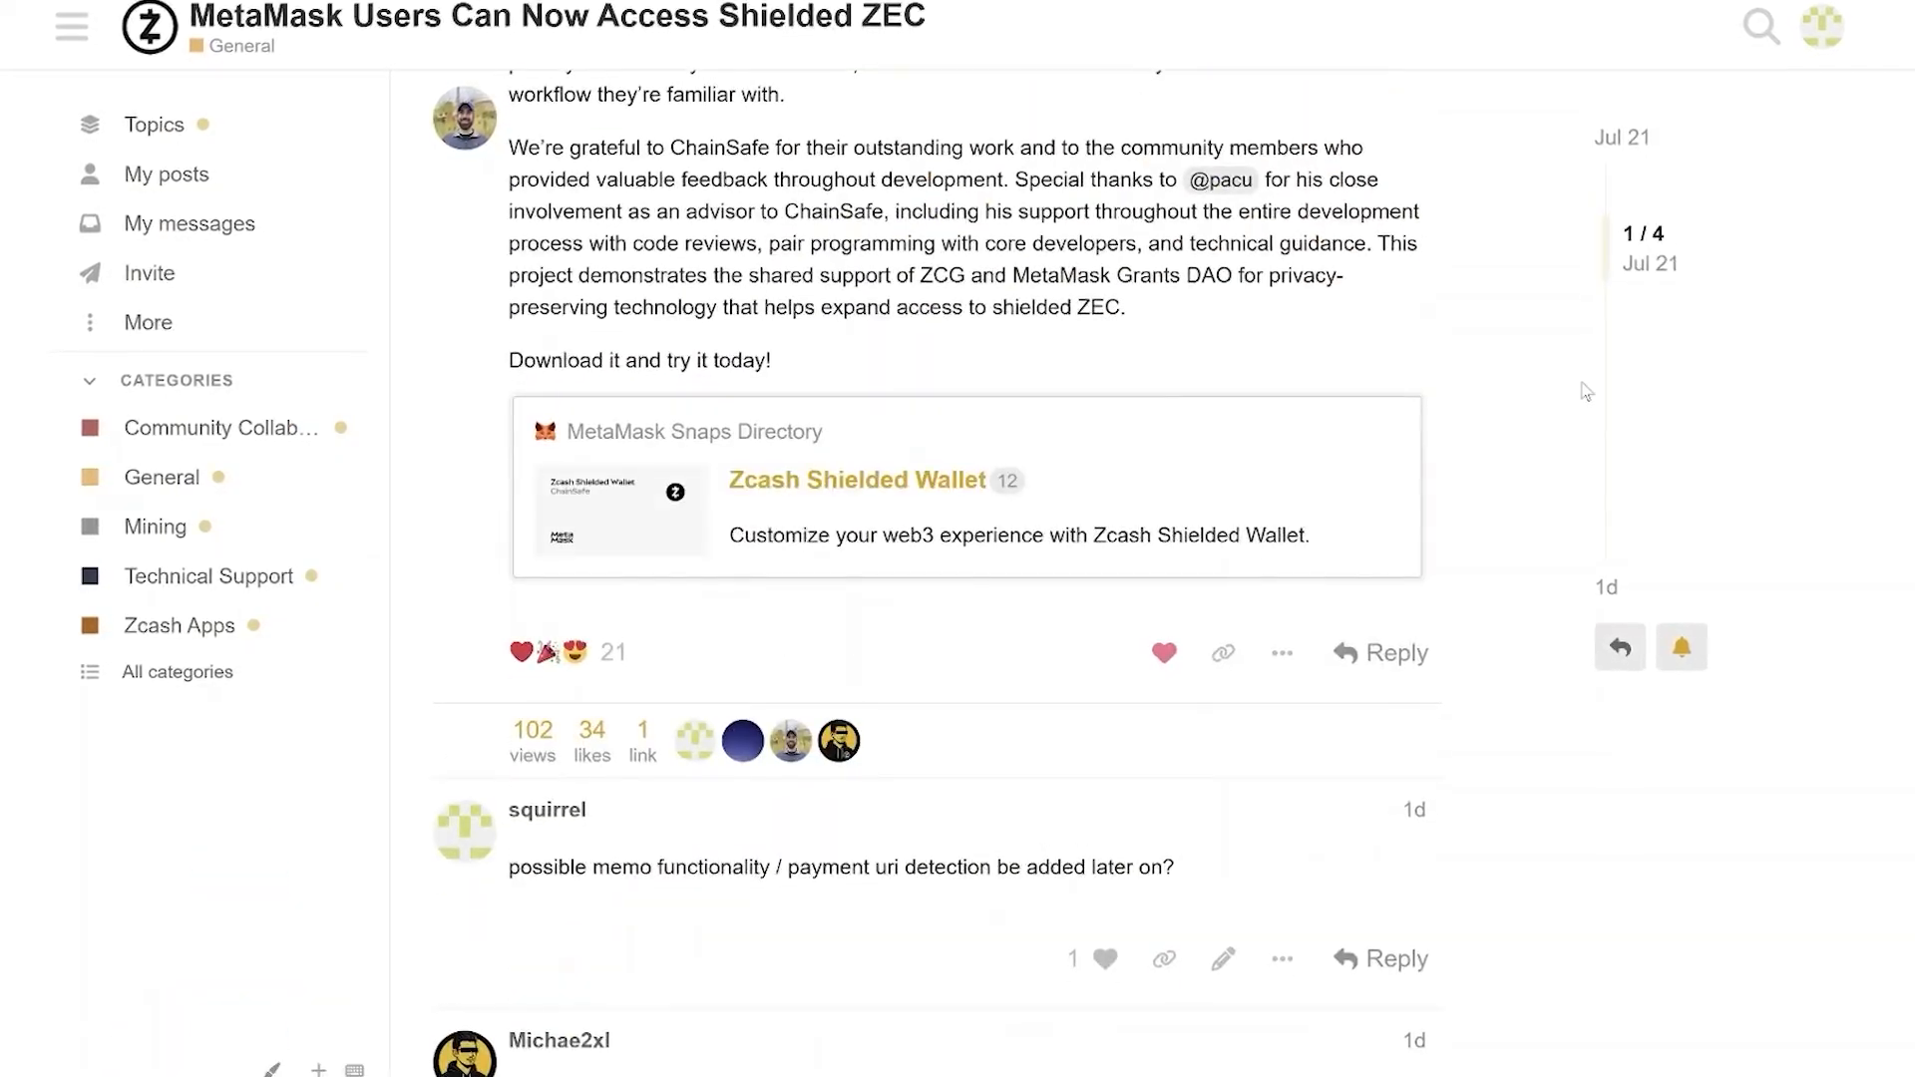
pyautogui.scroll(-2, 1586, 391)
pyautogui.scroll(4, 1586, 391)
pyautogui.scroll(10, 1588, 391)
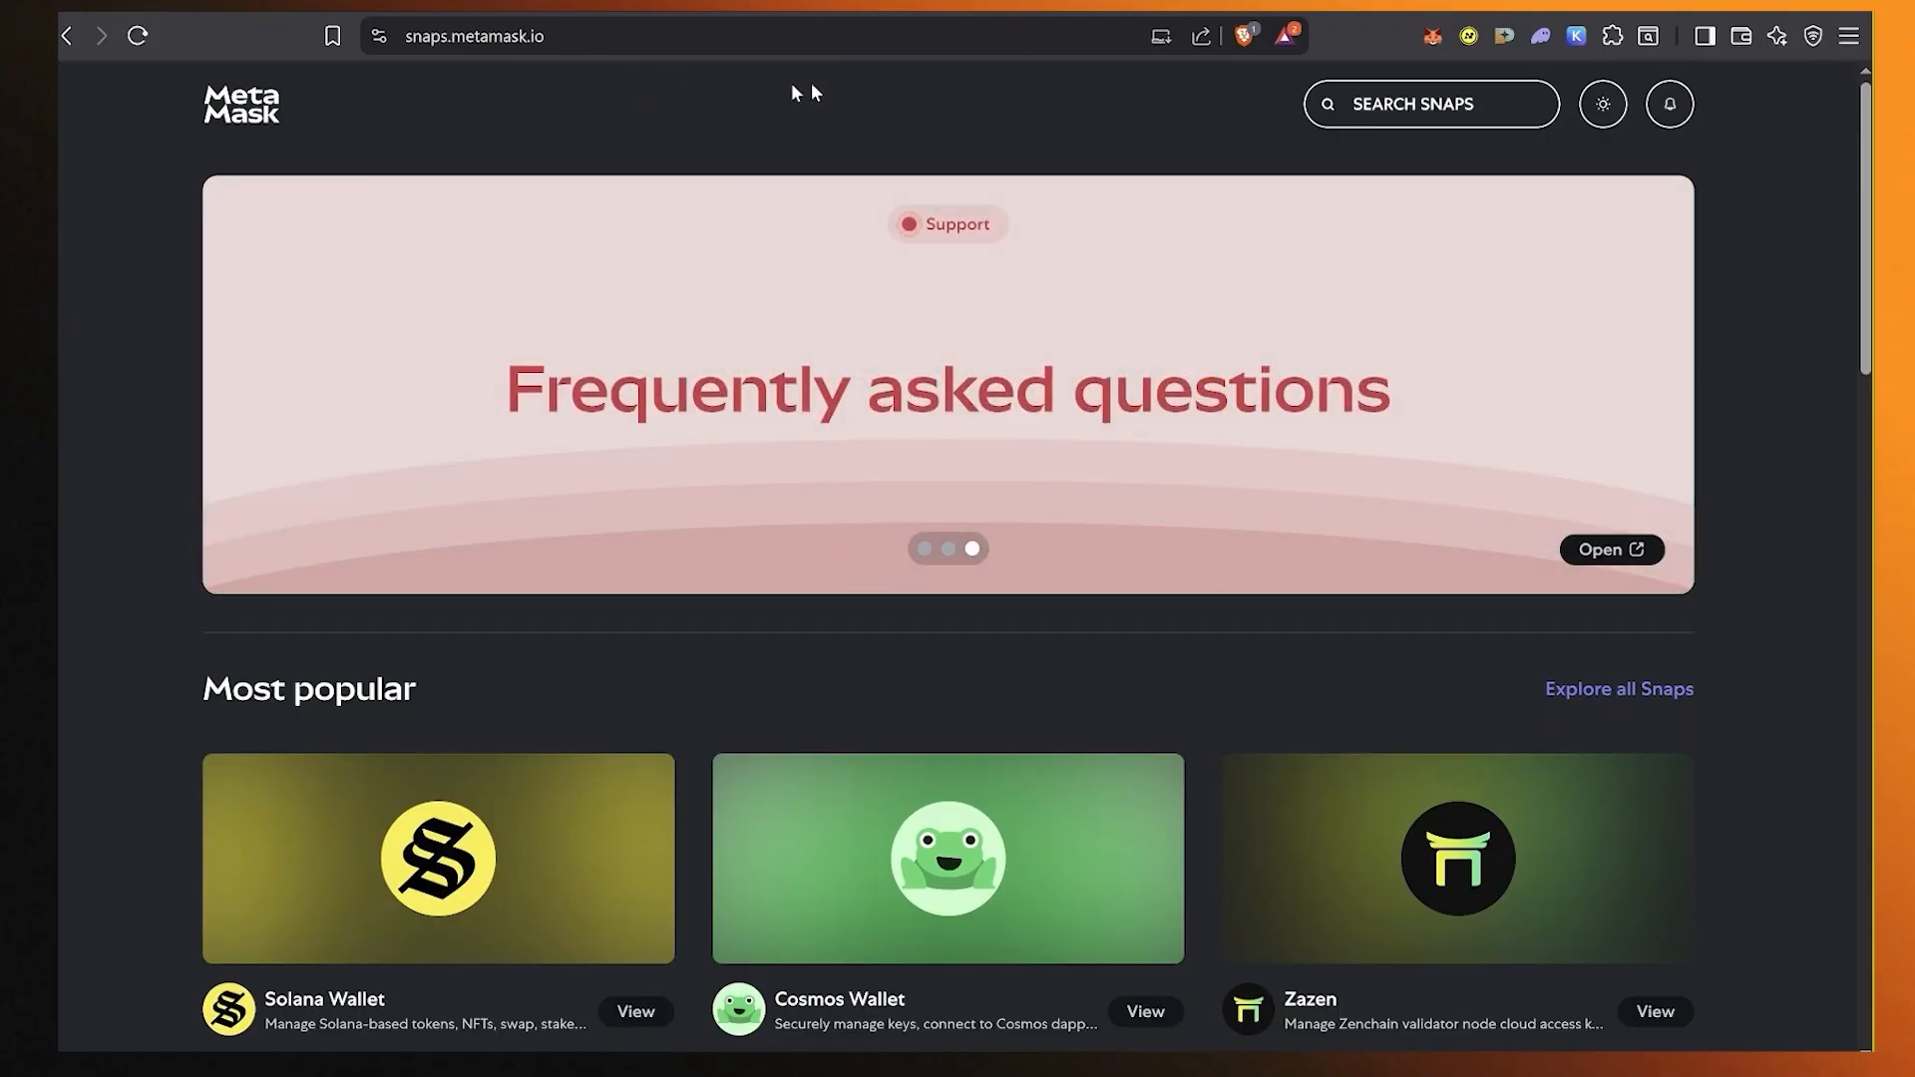
# Check which Snaps are installed in the MetaMask wallet and close the wallet popup.
pyautogui.click(1432, 36)
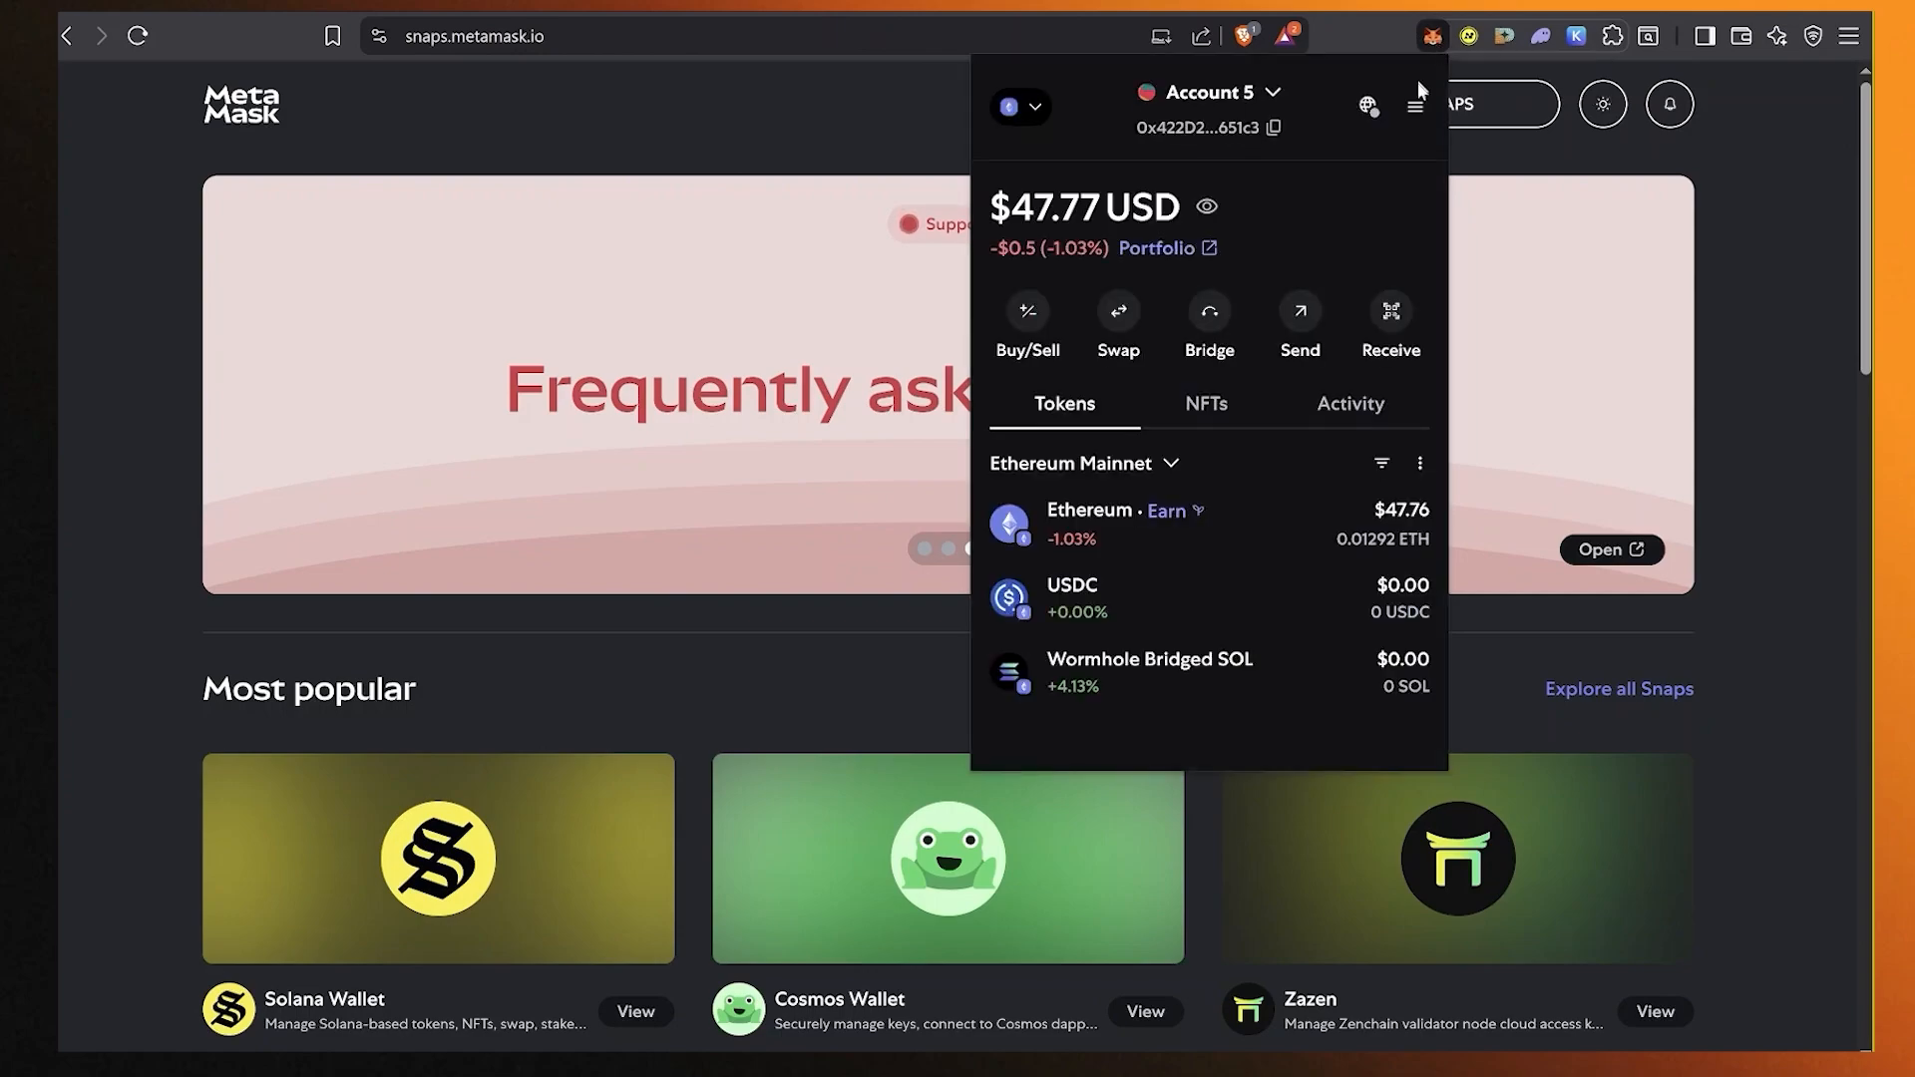
pyautogui.click(1413, 115)
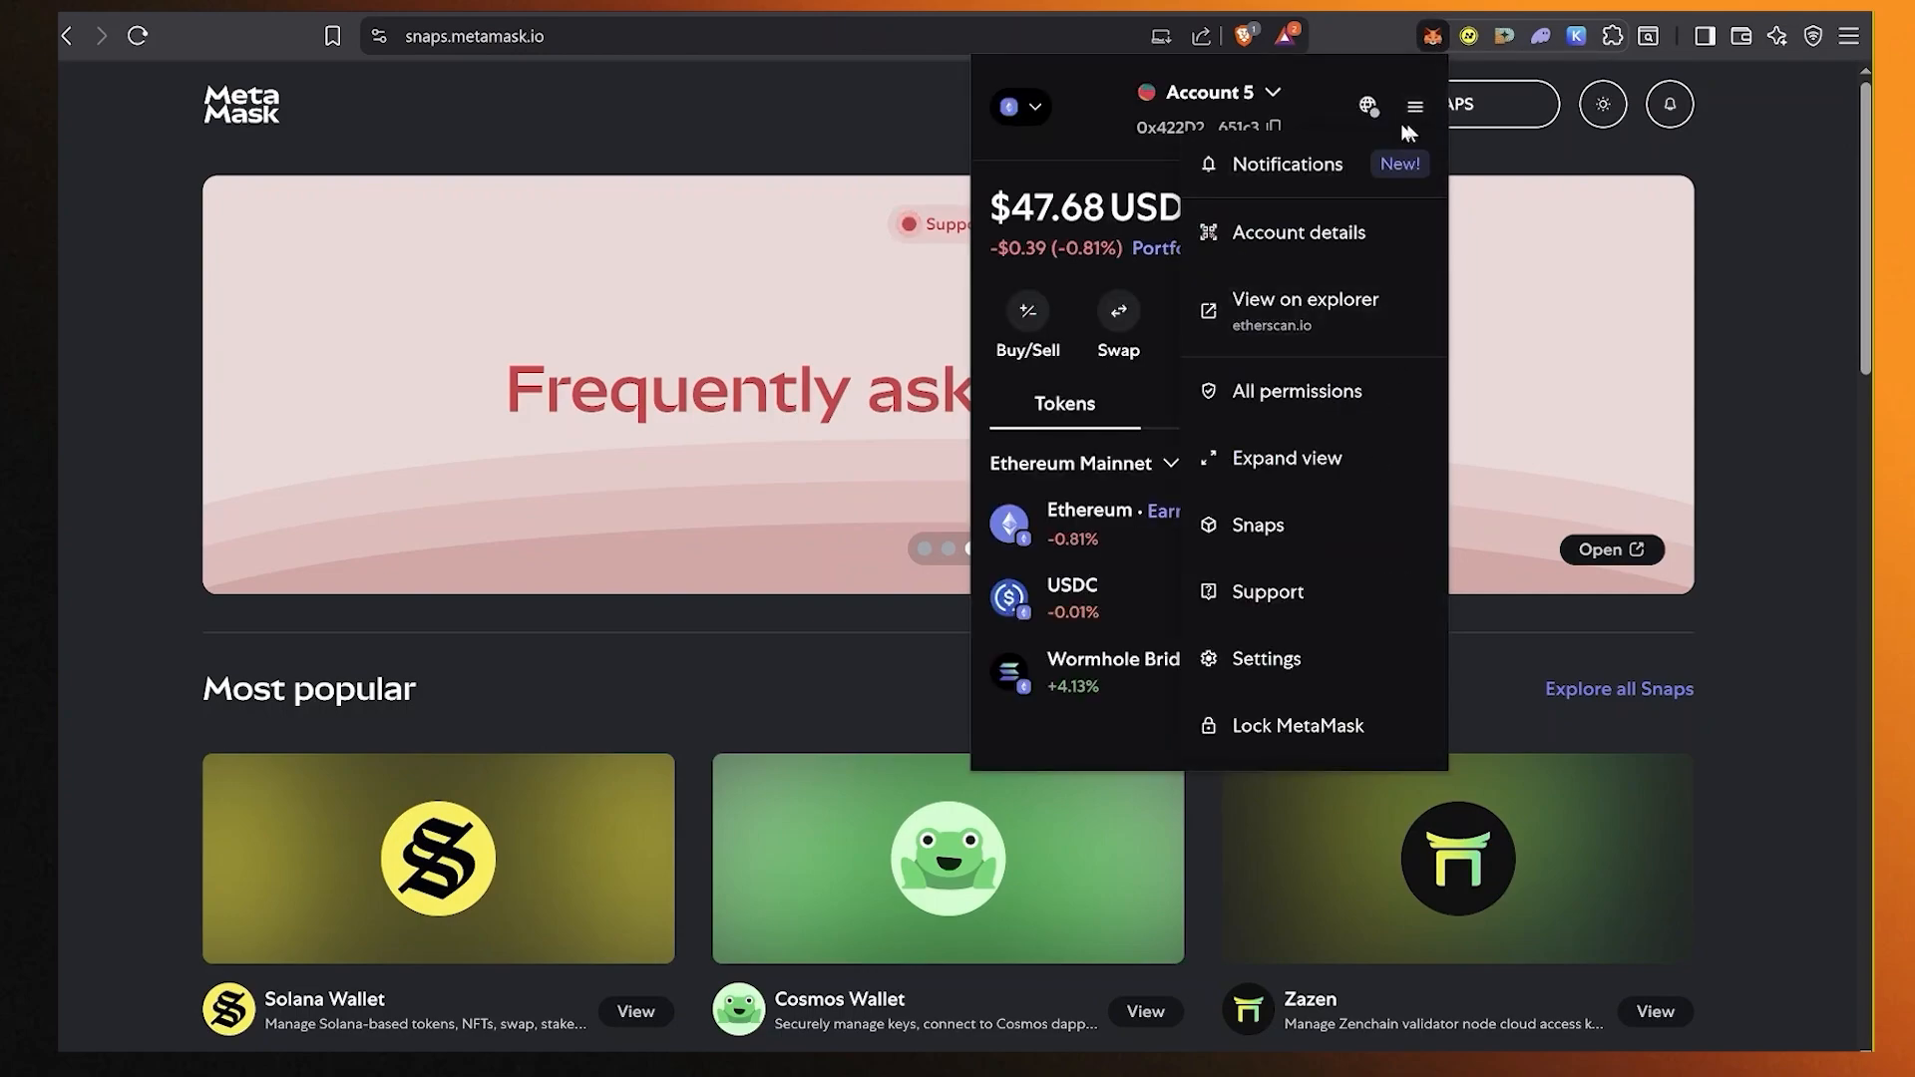
pyautogui.click(1325, 529)
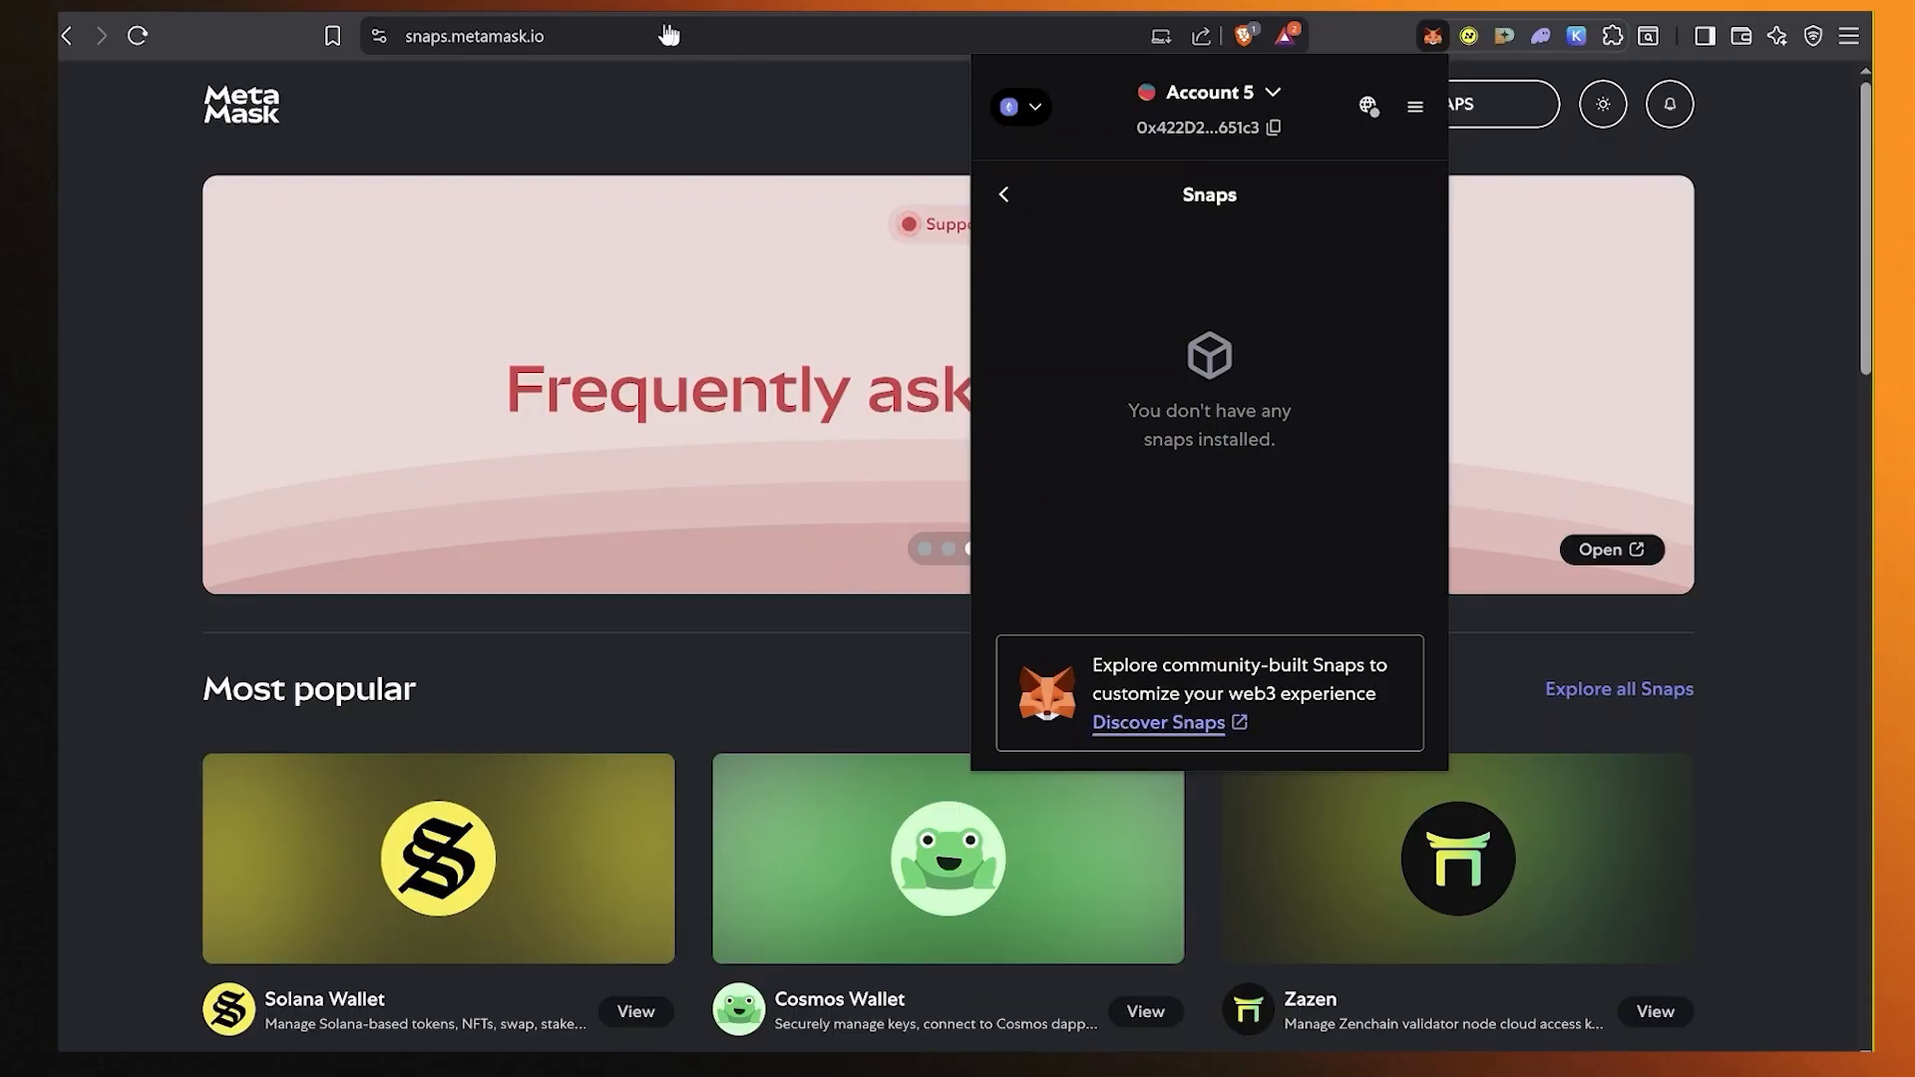
pyautogui.click(613, 138)
# Search the Snaps directory for "zcash" and open the Zcash Shielded Wallet page.
pyautogui.click(1375, 104)
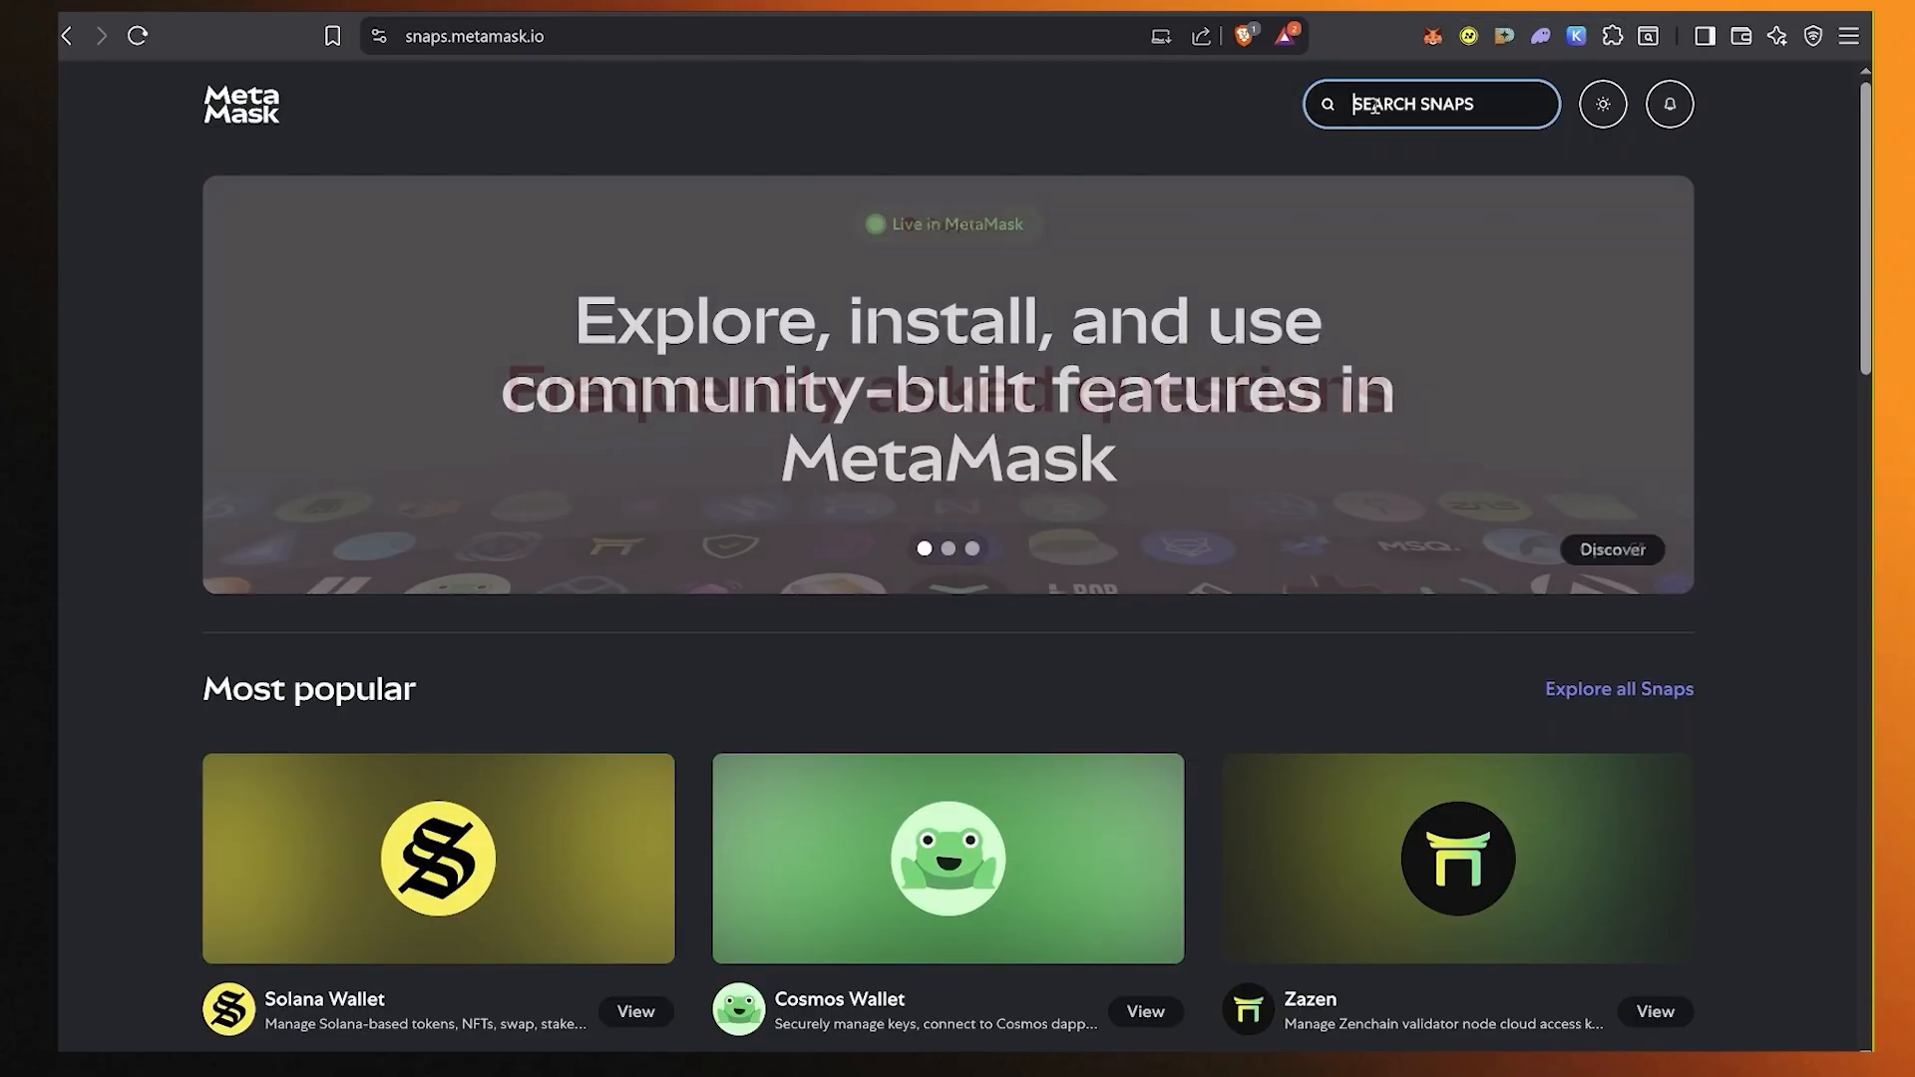
pyautogui.write('zcash')
pyautogui.click(1447, 193)
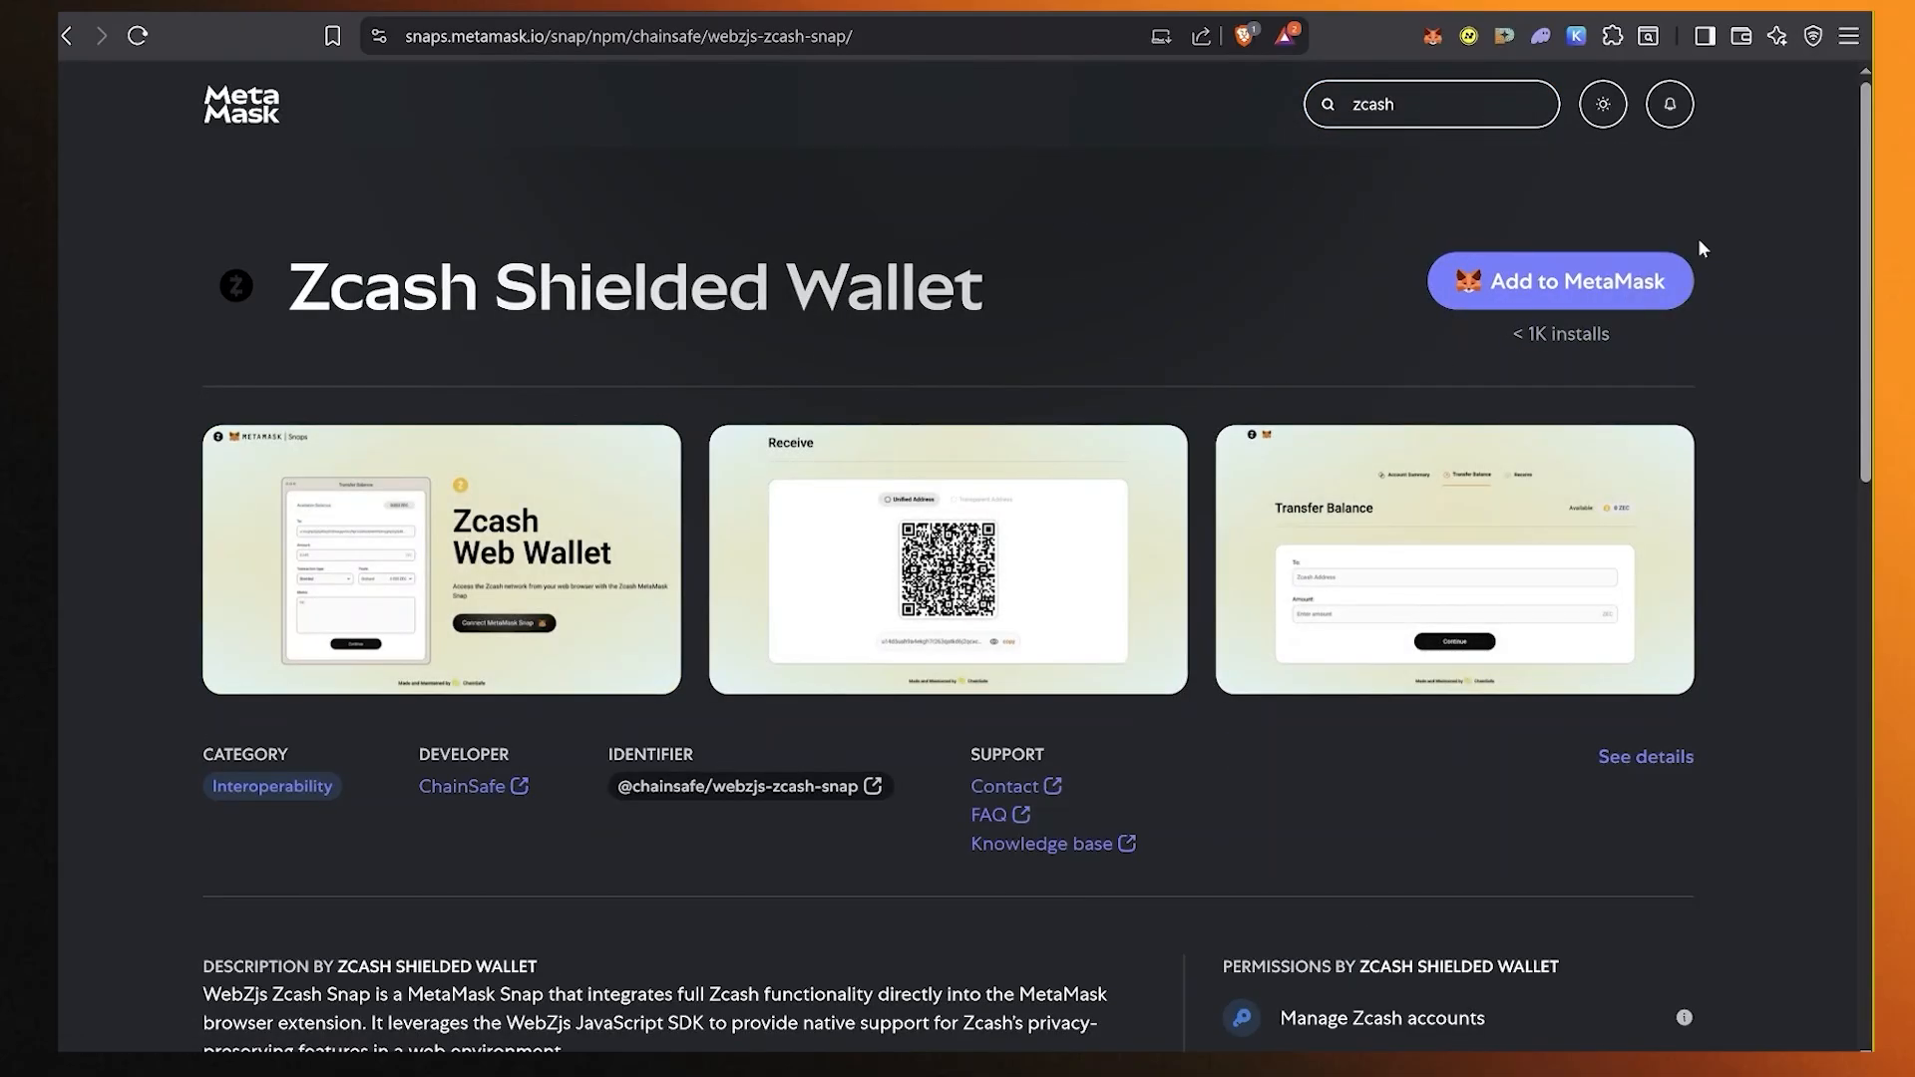
# Install the Zcash Shielded Wallet Snap in MetaMask, approving the connection and requested permissions, and open its companion website.
pyautogui.scroll(-5, 1726, 509)
pyautogui.scroll(5, 1726, 509)
pyautogui.click(1606, 290)
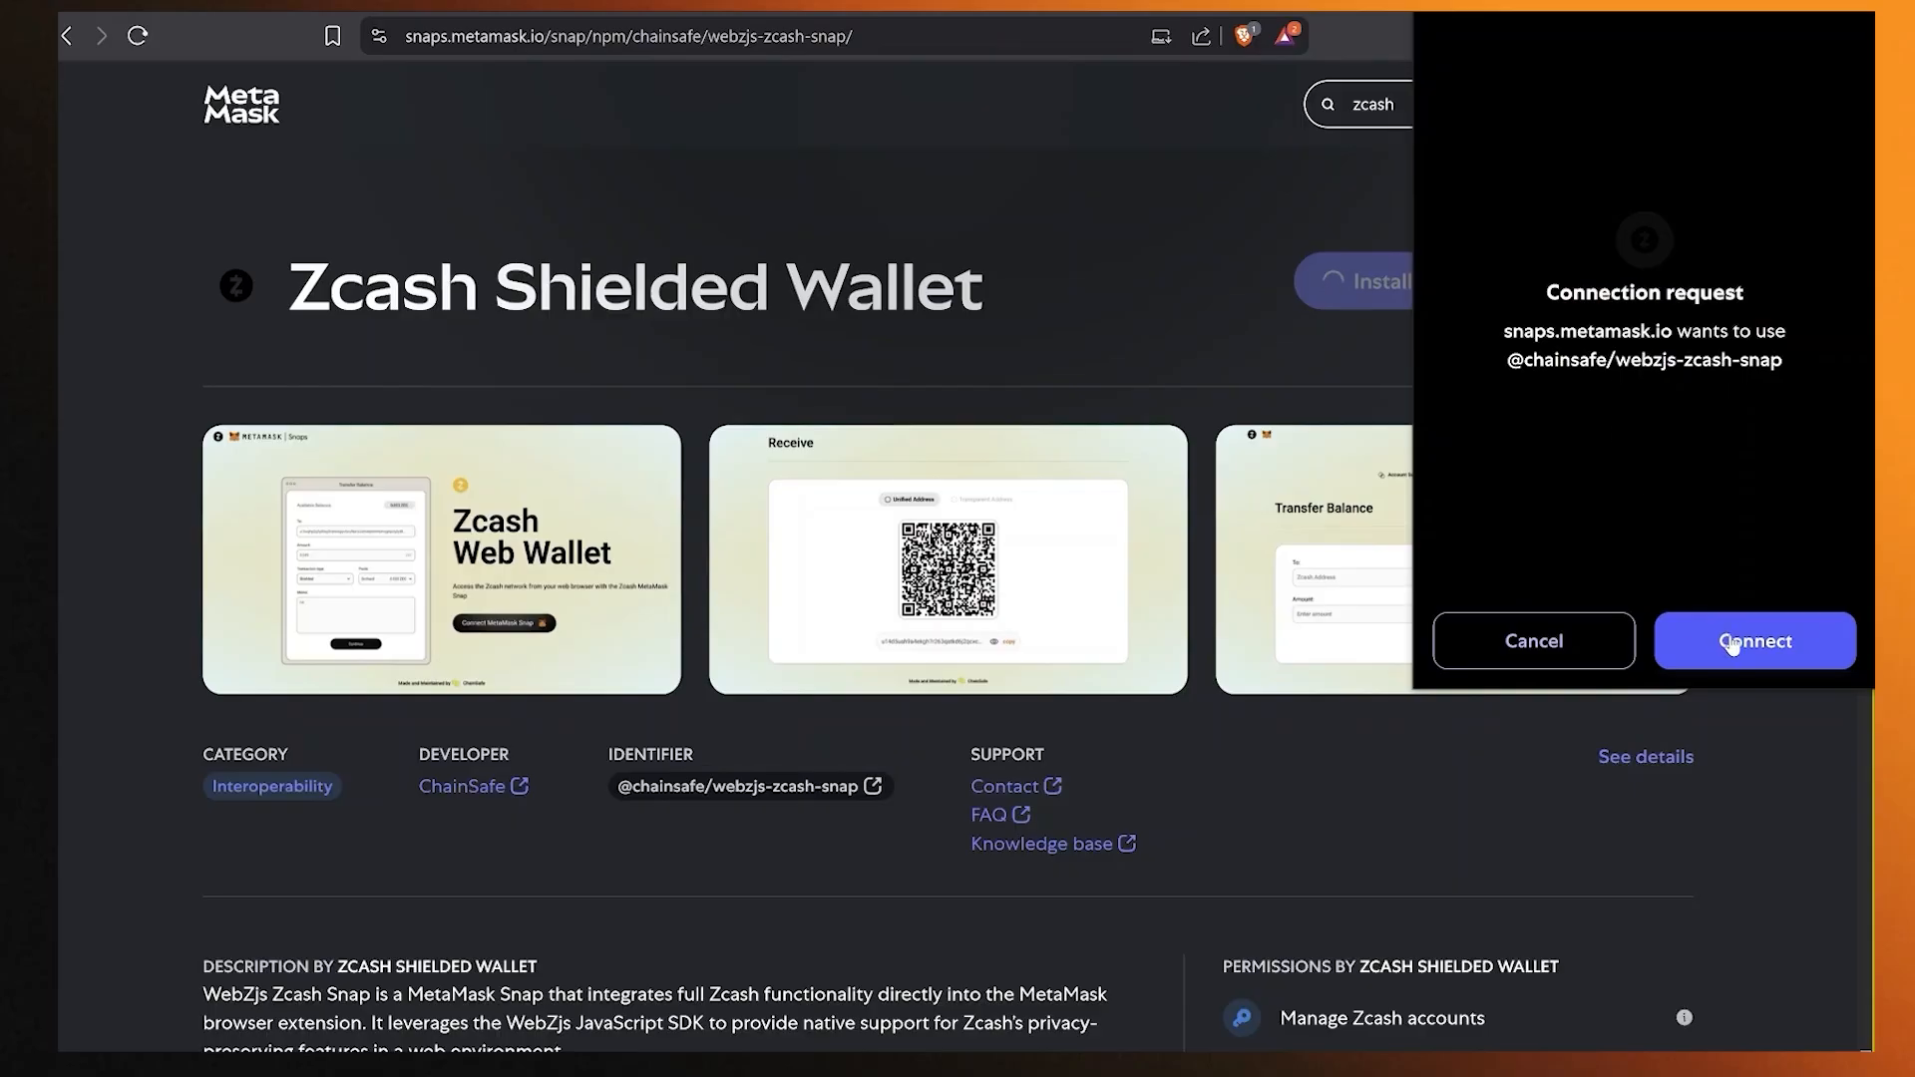
pyautogui.click(1733, 647)
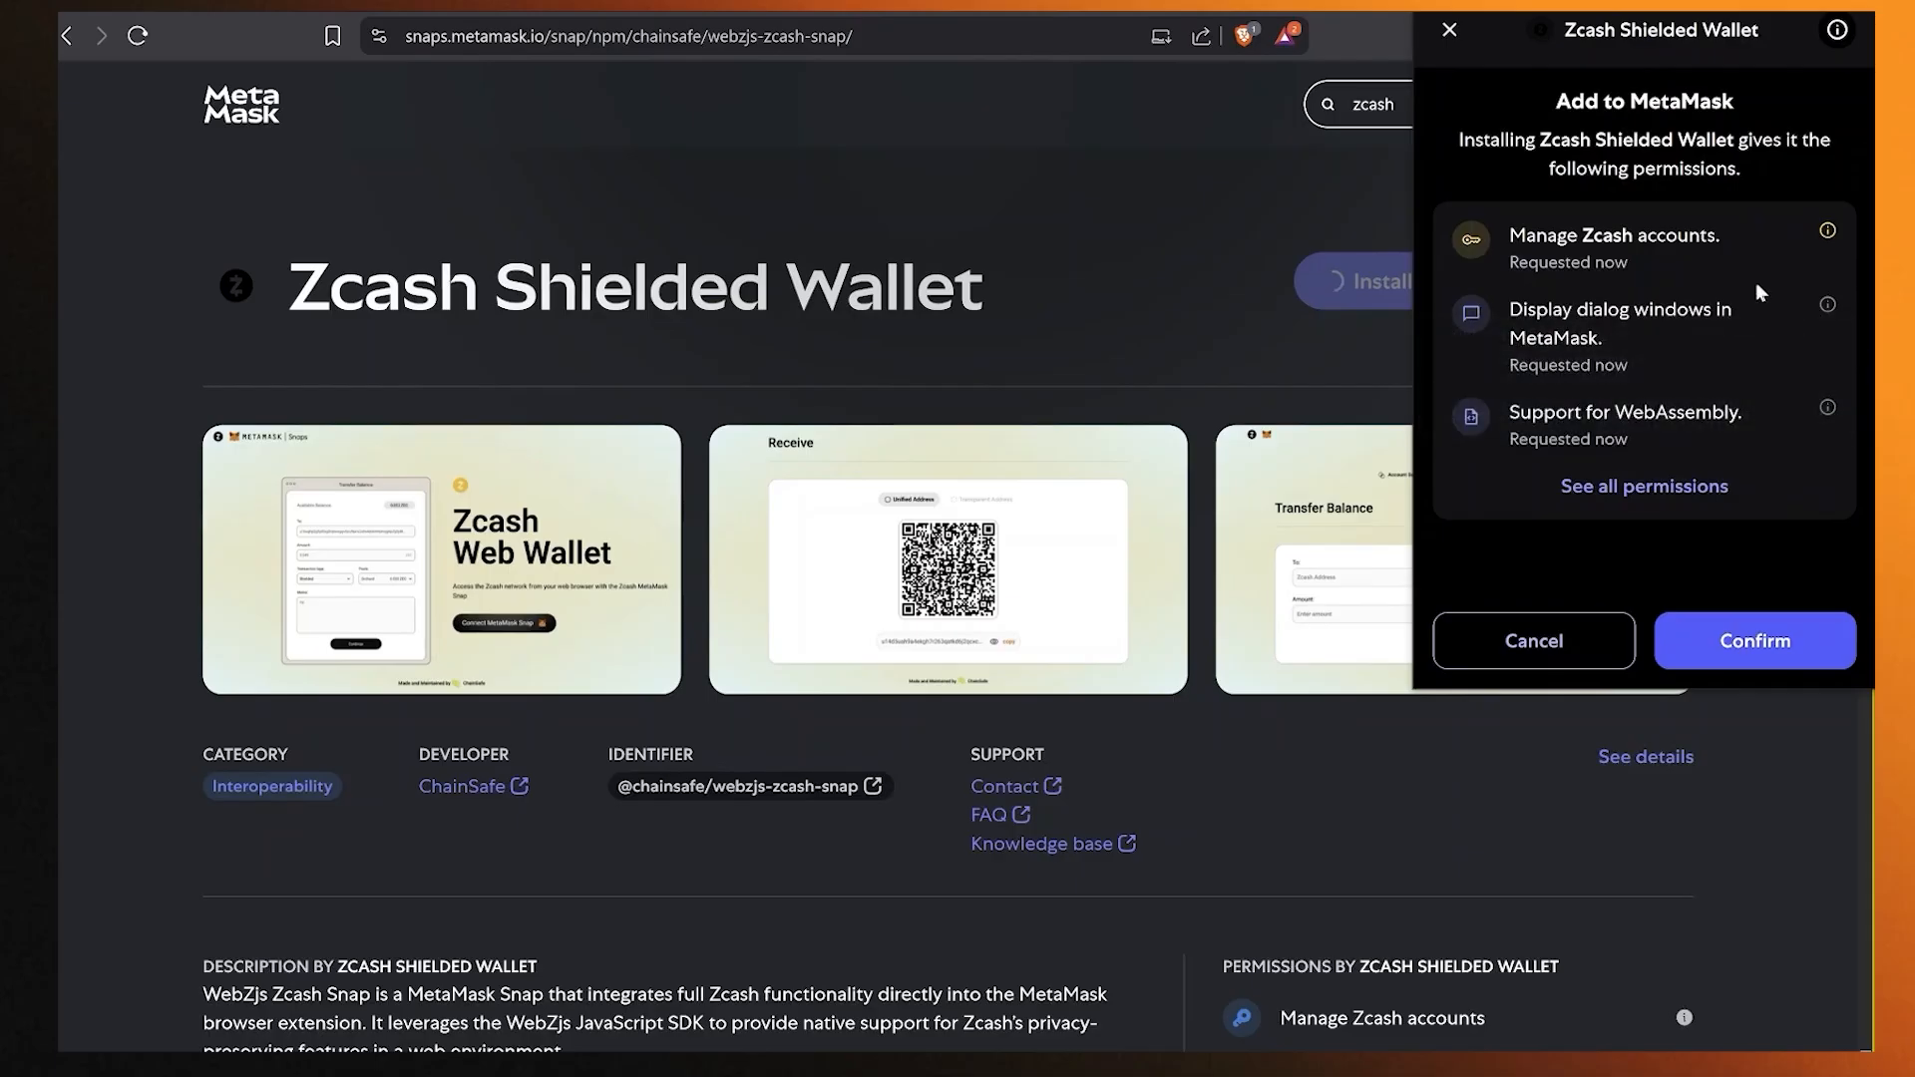
pyautogui.click(1752, 638)
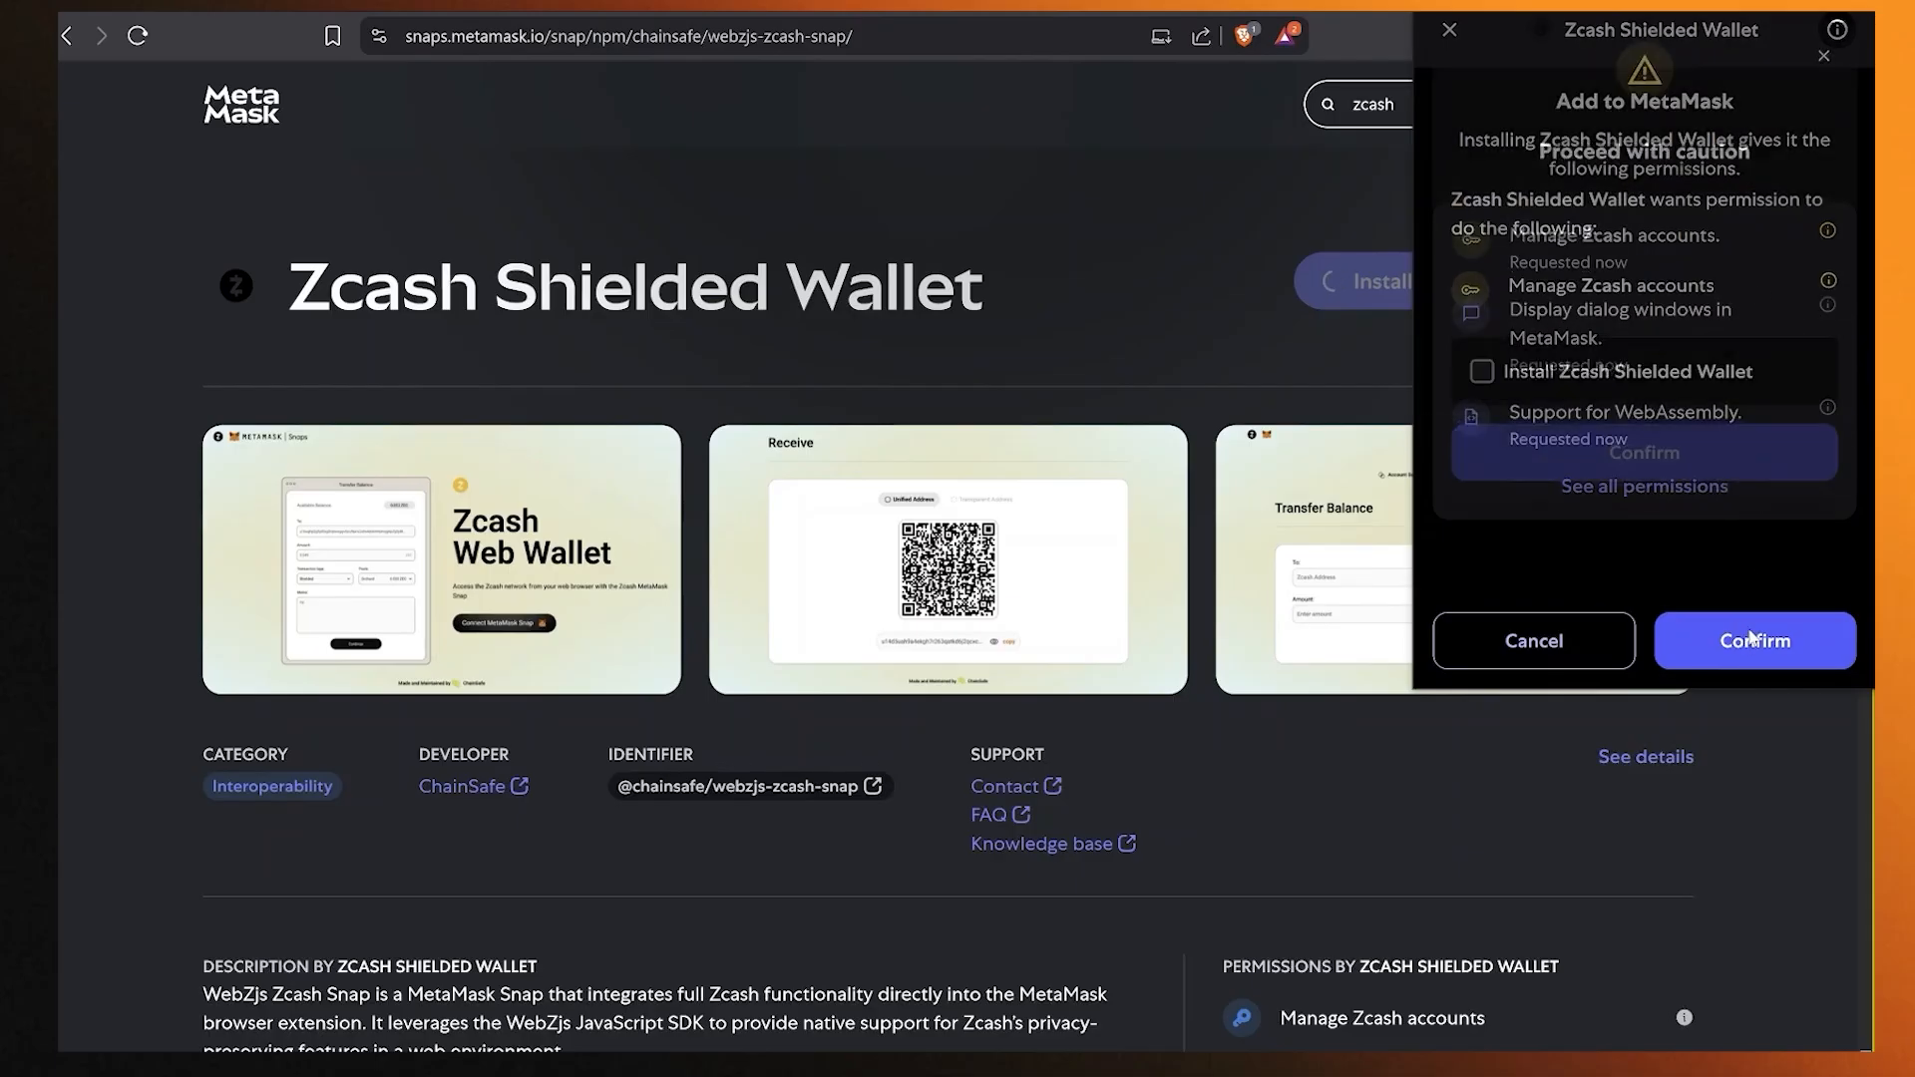
pyautogui.click(1482, 359)
pyautogui.click(1632, 444)
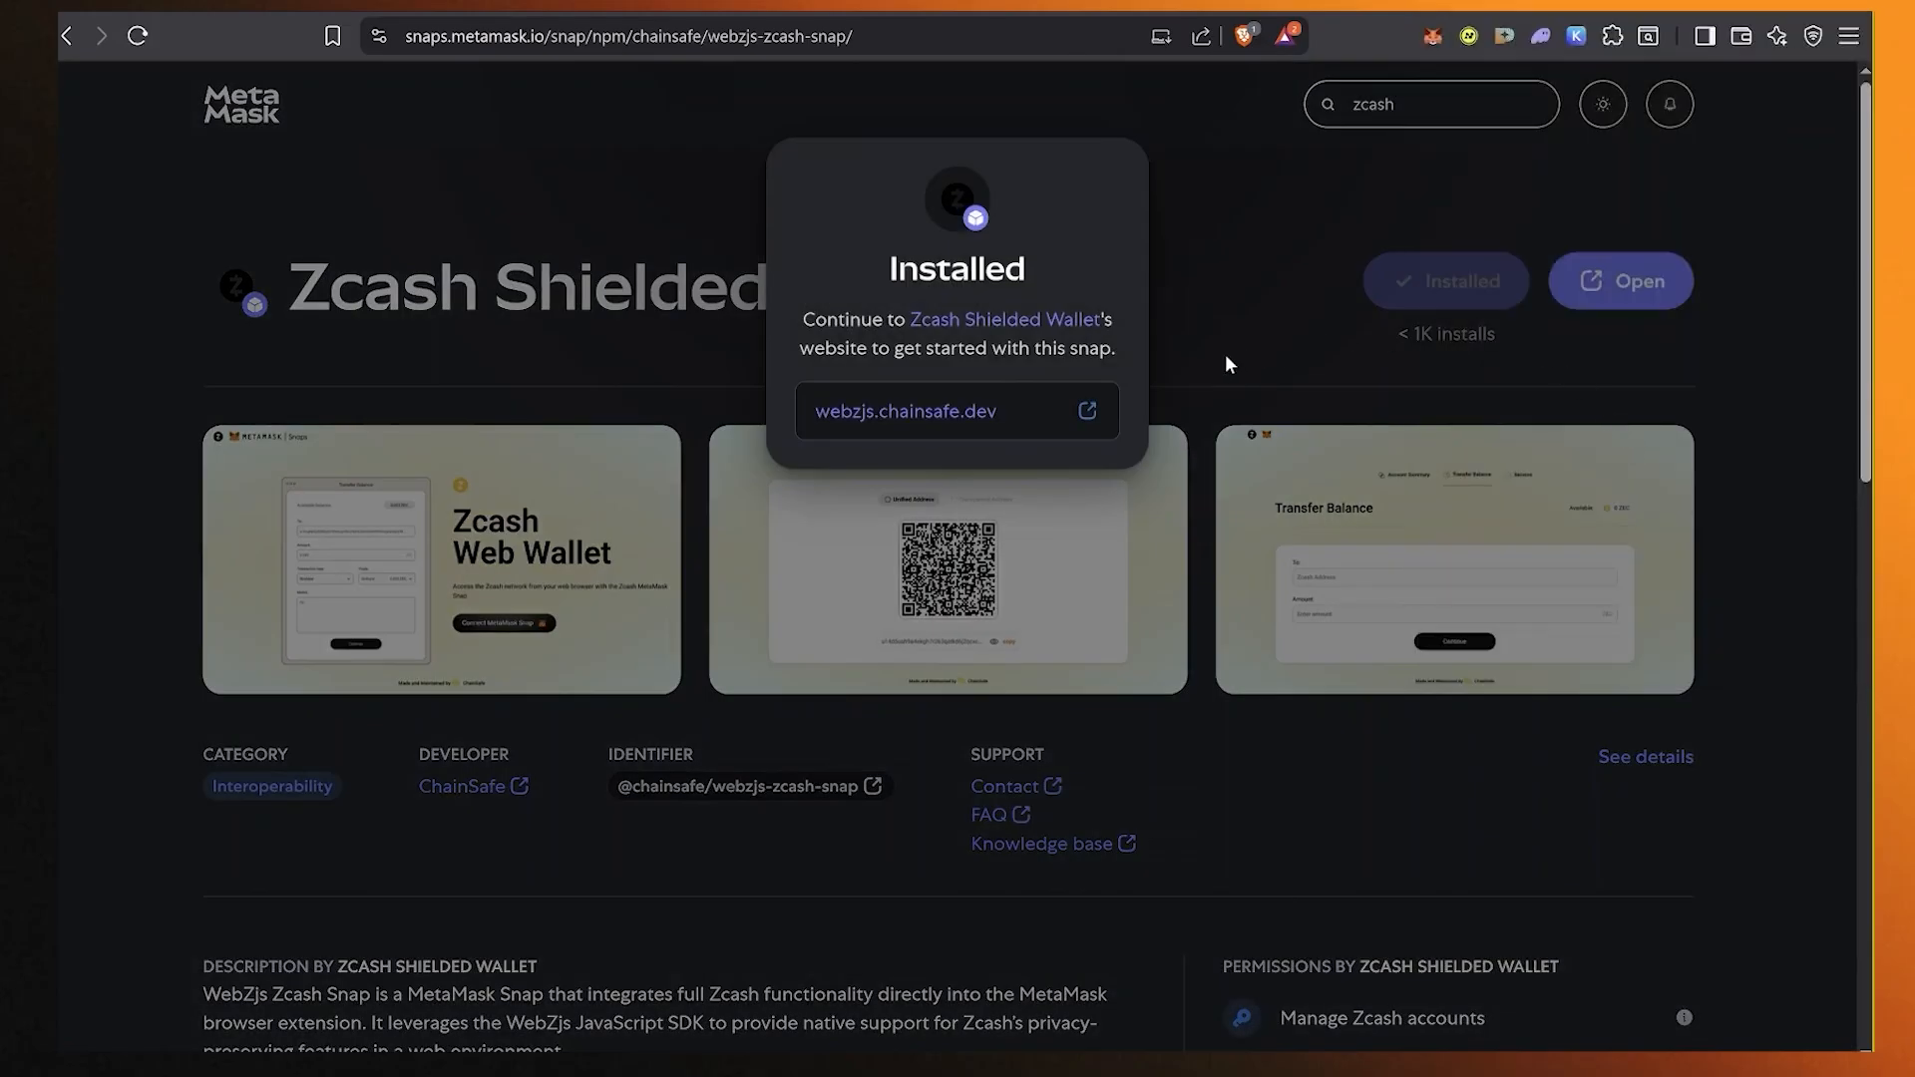
pyautogui.click(1061, 320)
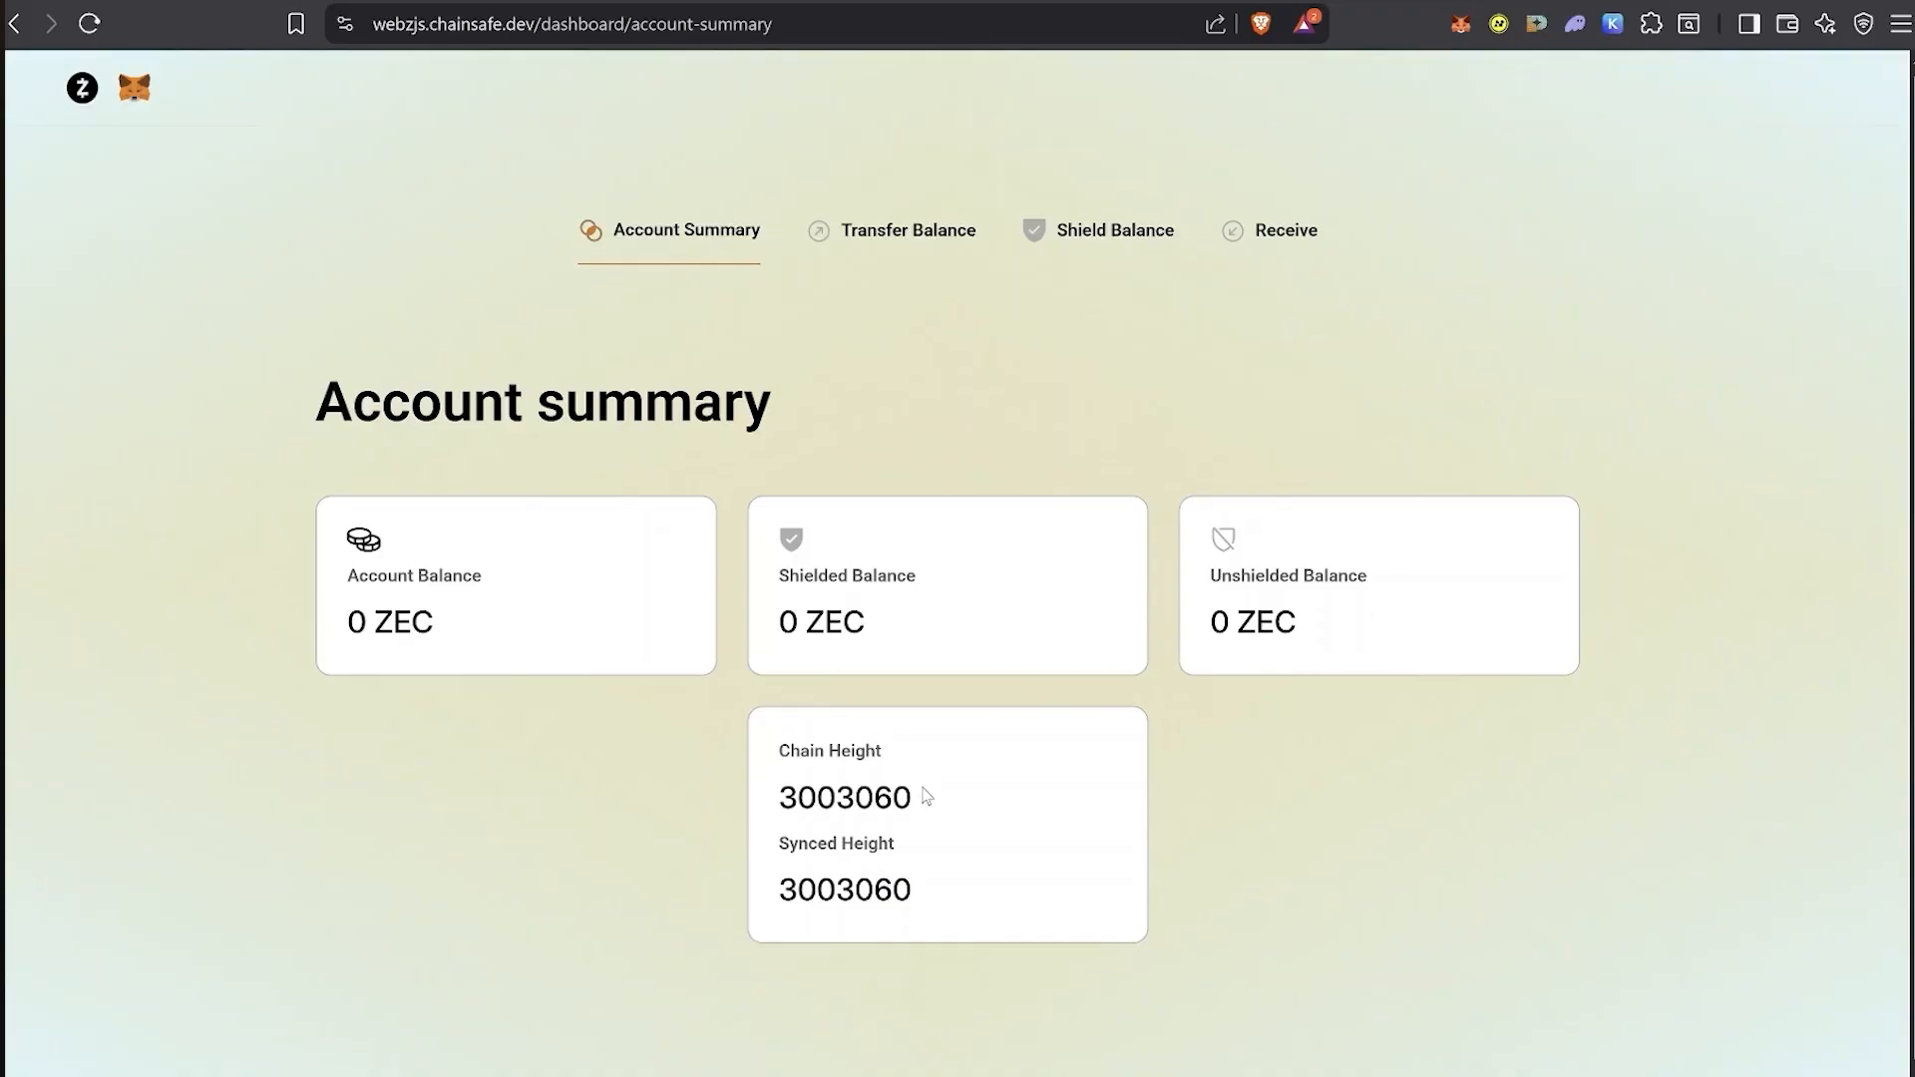
# Compare the chain height with the synced height in the wallet's account summary.
pyautogui.moveTo(933, 795); pyautogui.dragTo(743, 795)
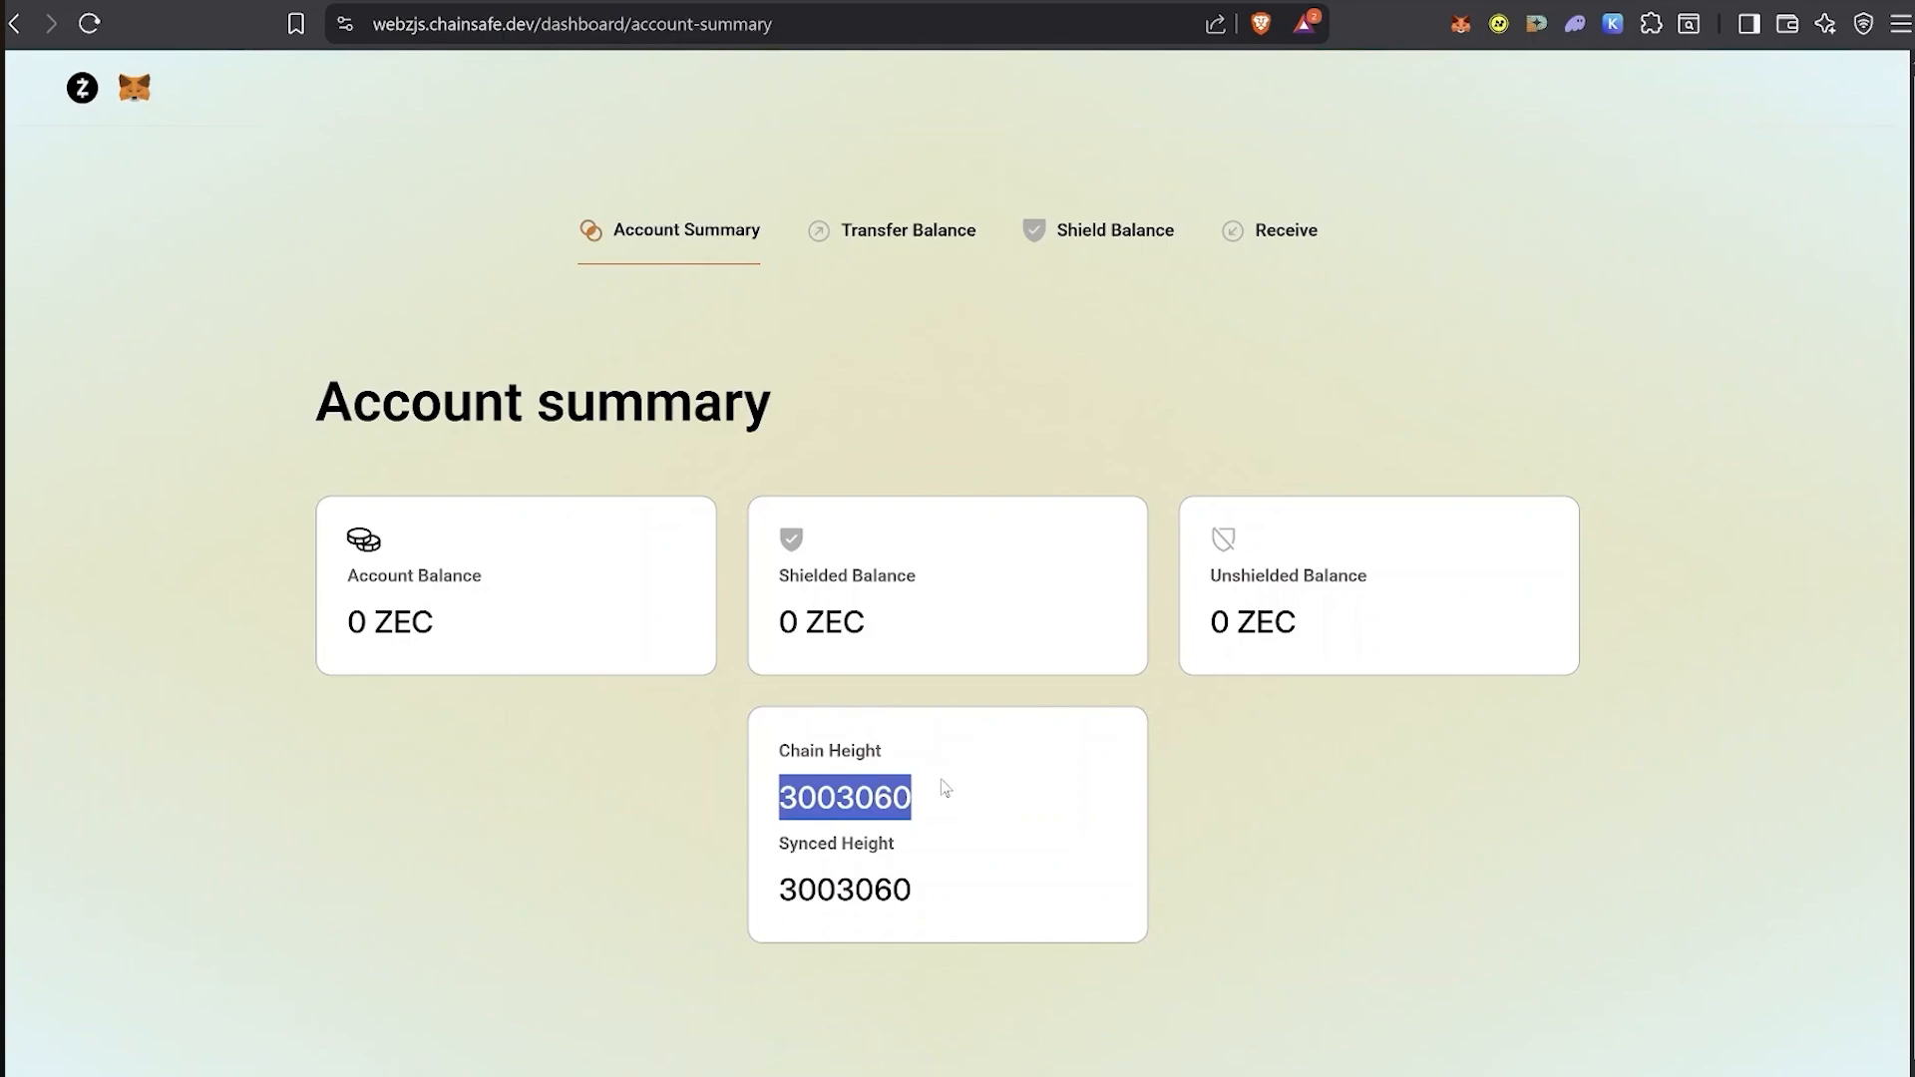
pyautogui.click(928, 906)
pyautogui.moveTo(704, 908); pyautogui.dragTo(704, 906)
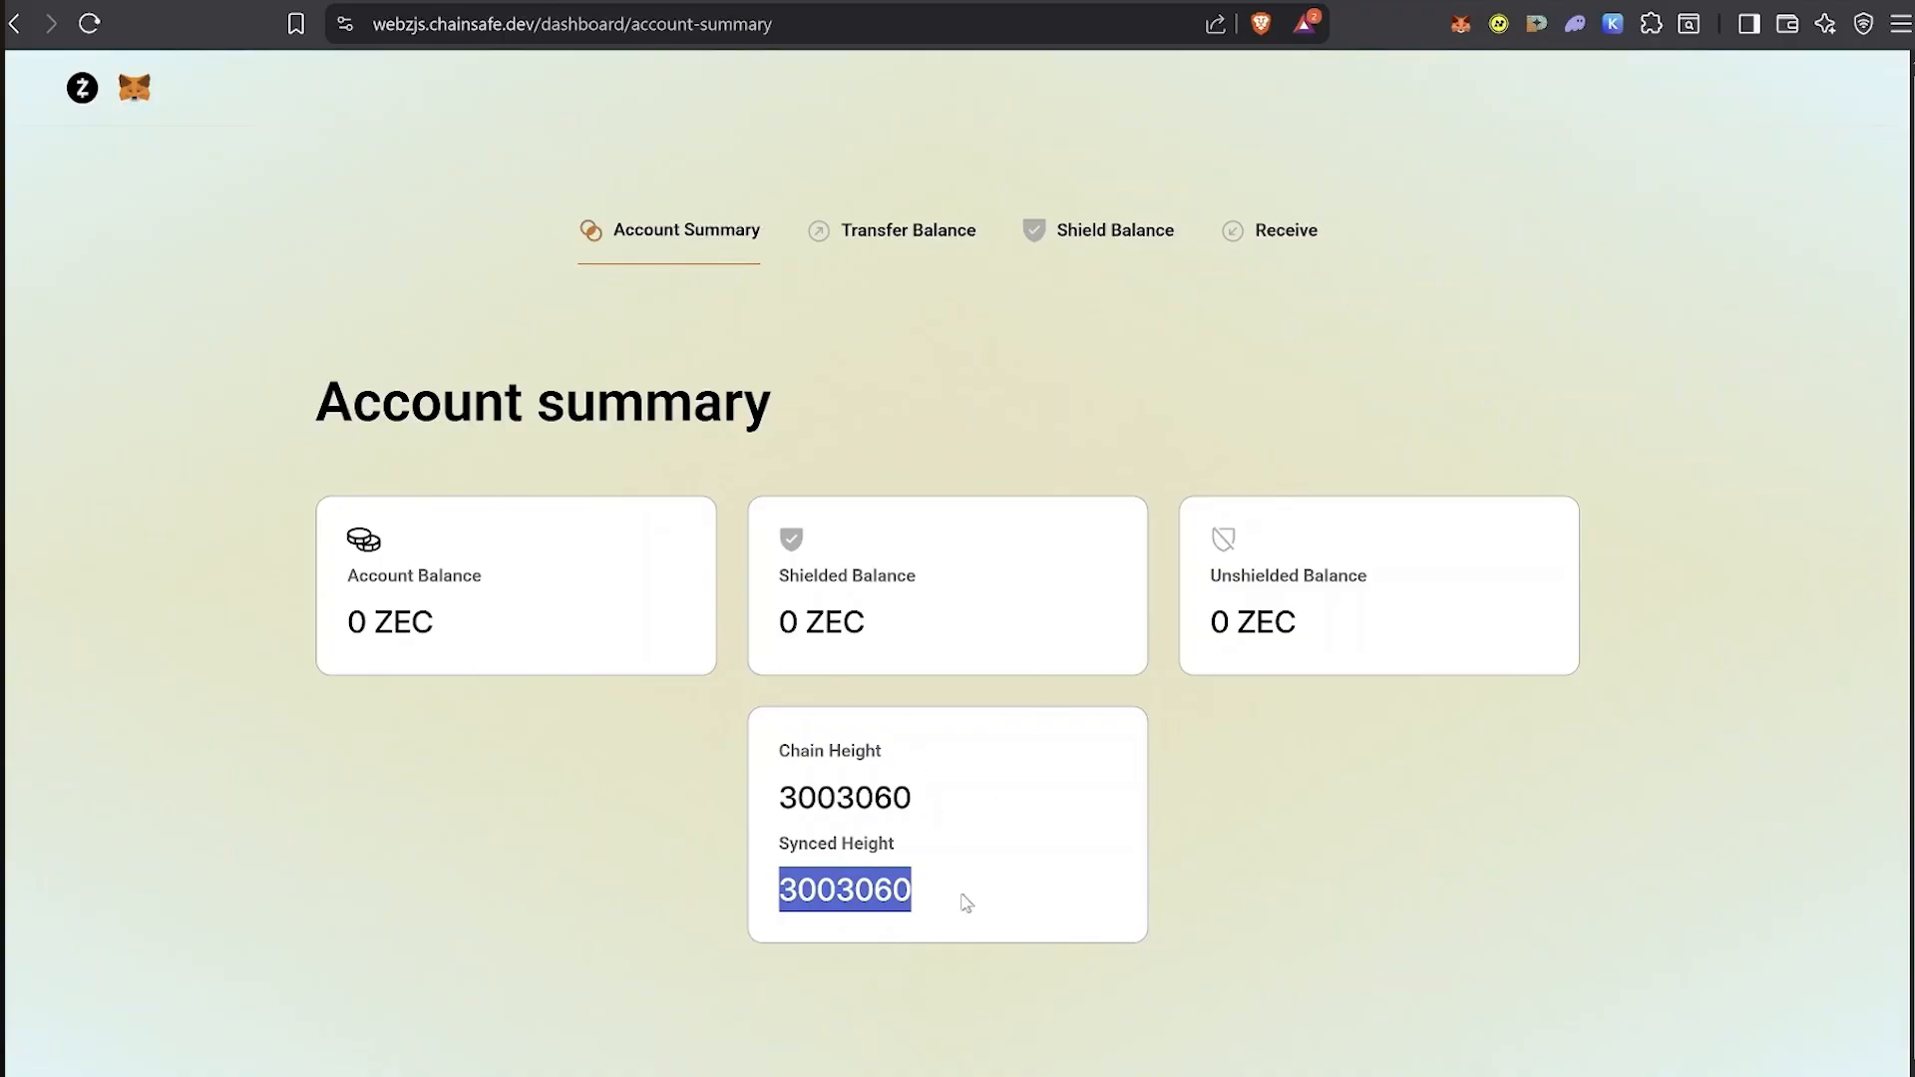
pyautogui.moveTo(927, 931); pyautogui.dragTo(761, 937)
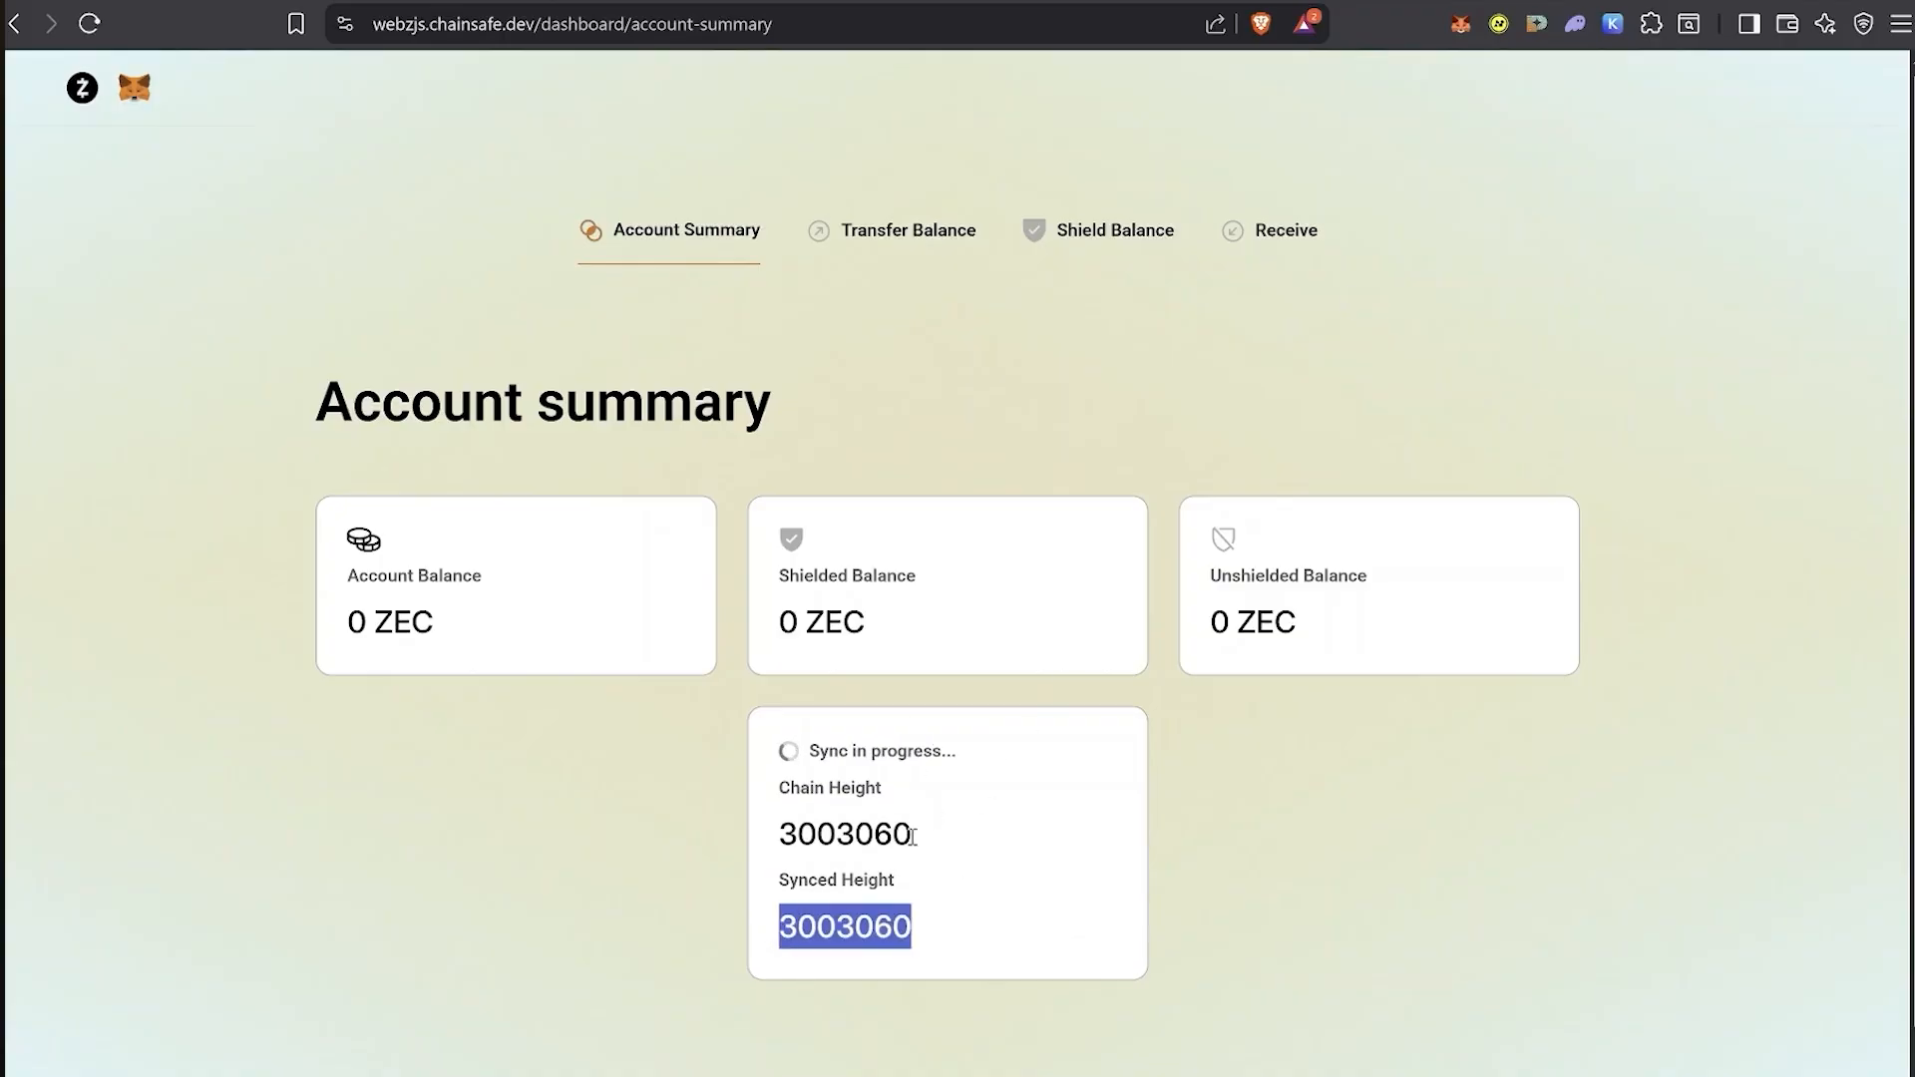
pyautogui.moveTo(948, 836); pyautogui.dragTo(686, 835)
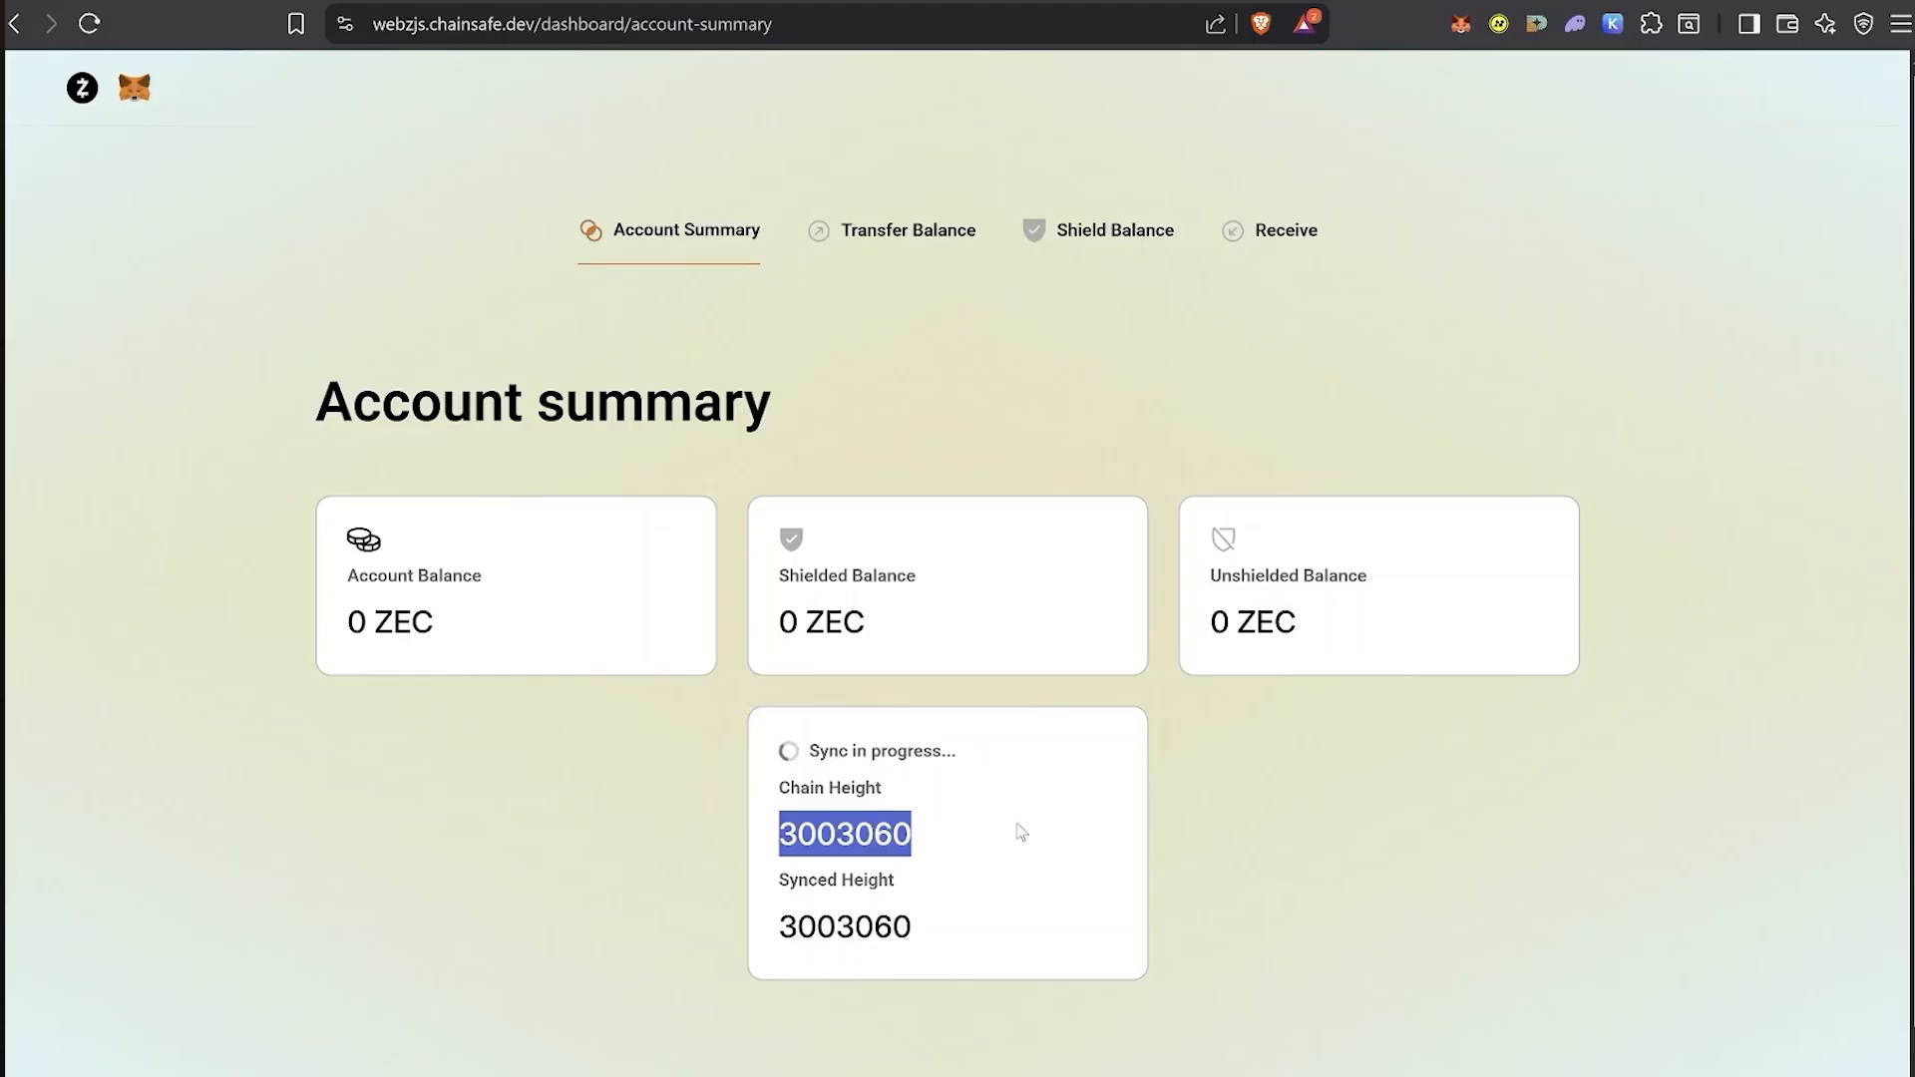
# Review the Transfer Balance, Shield Balance and Receive pages, viewing both the transparent and the unified receiving address.
pyautogui.click(938, 239)
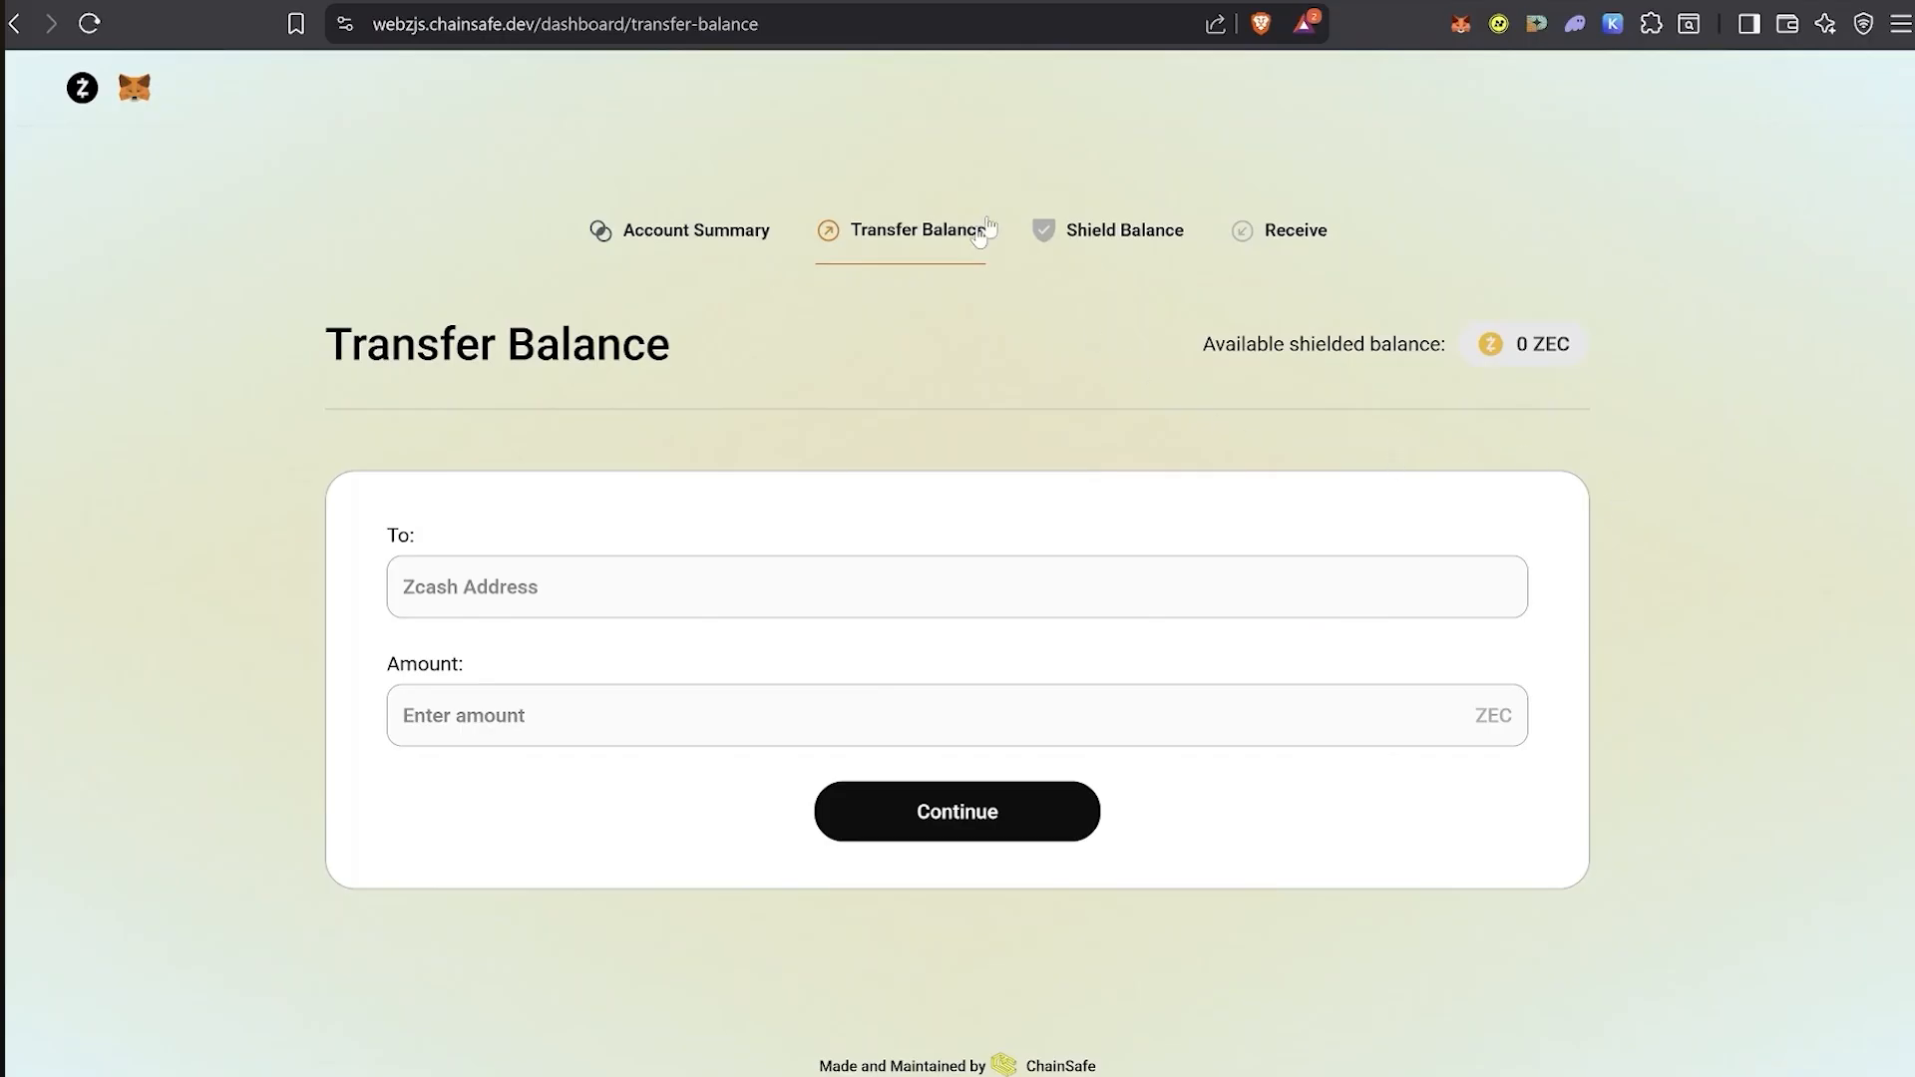
pyautogui.click(1106, 230)
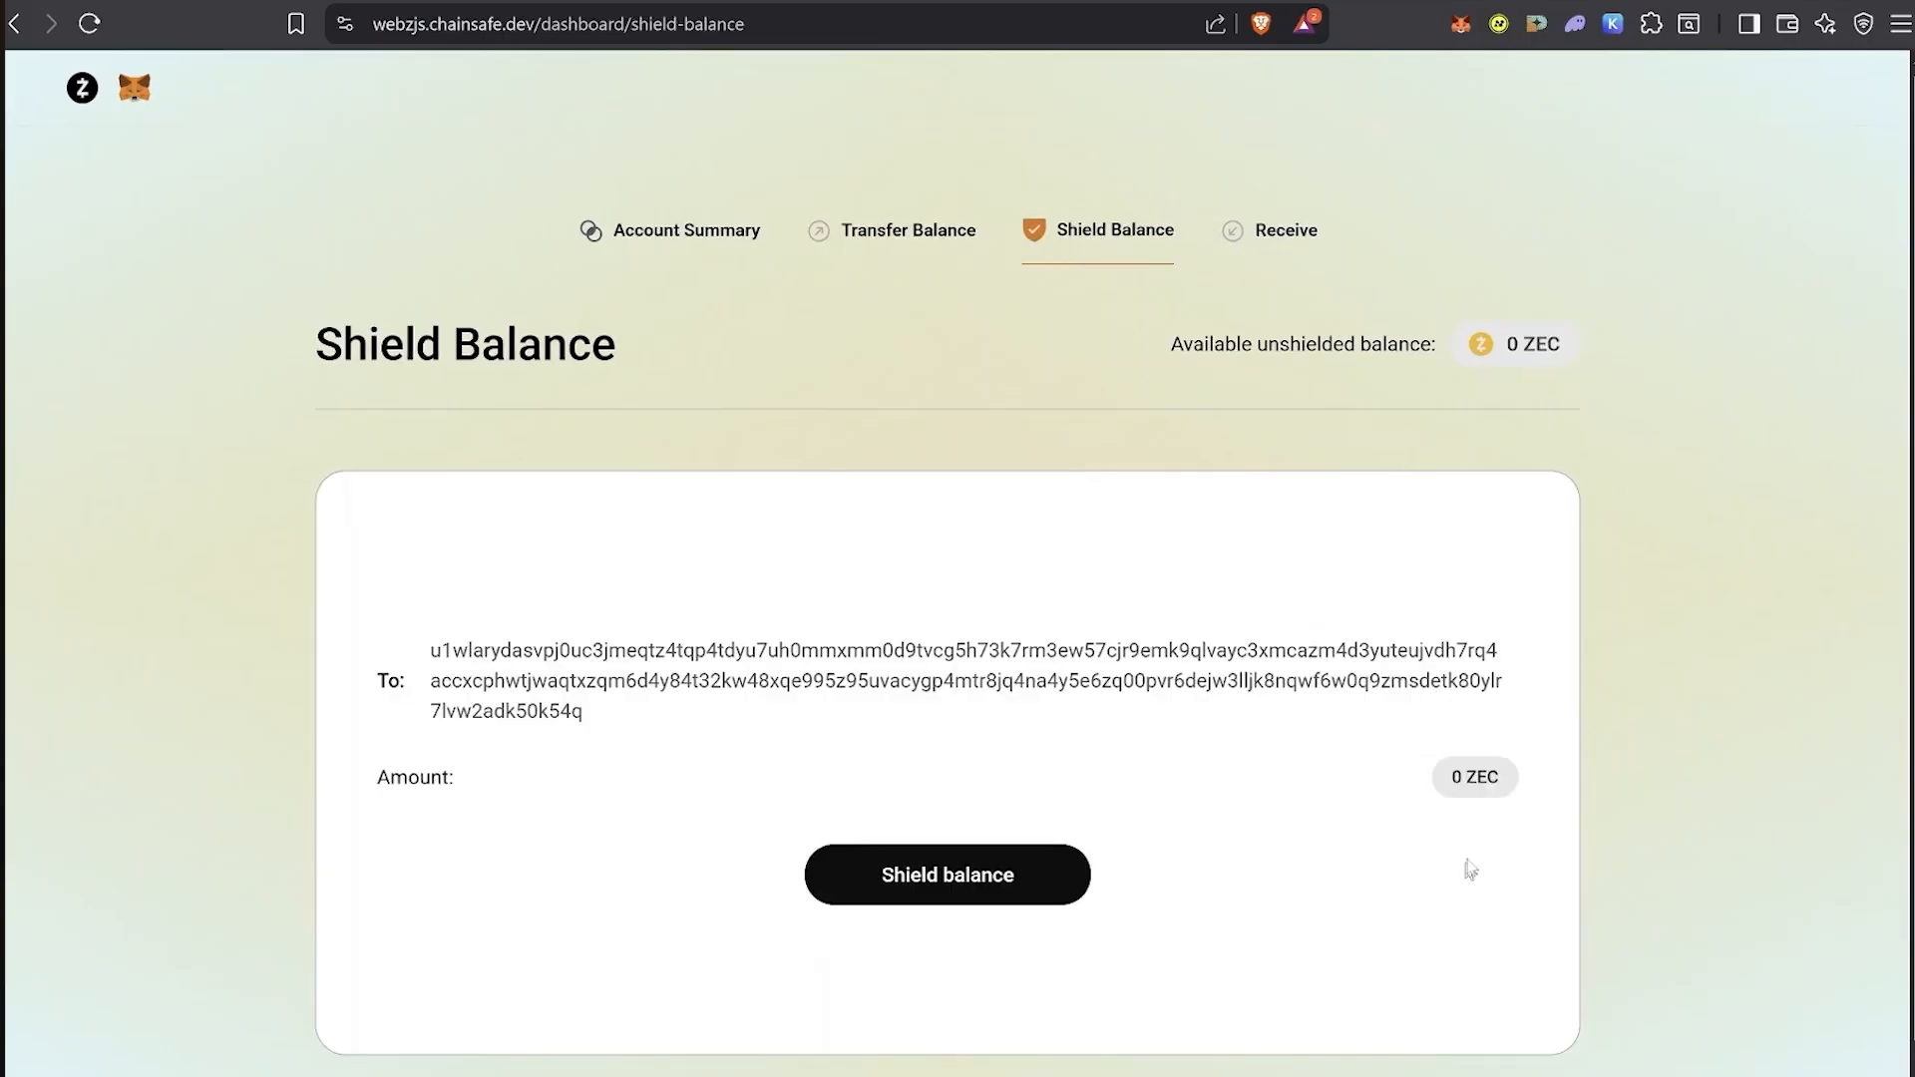
pyautogui.click(1292, 233)
pyautogui.scroll(-1, 1472, 349)
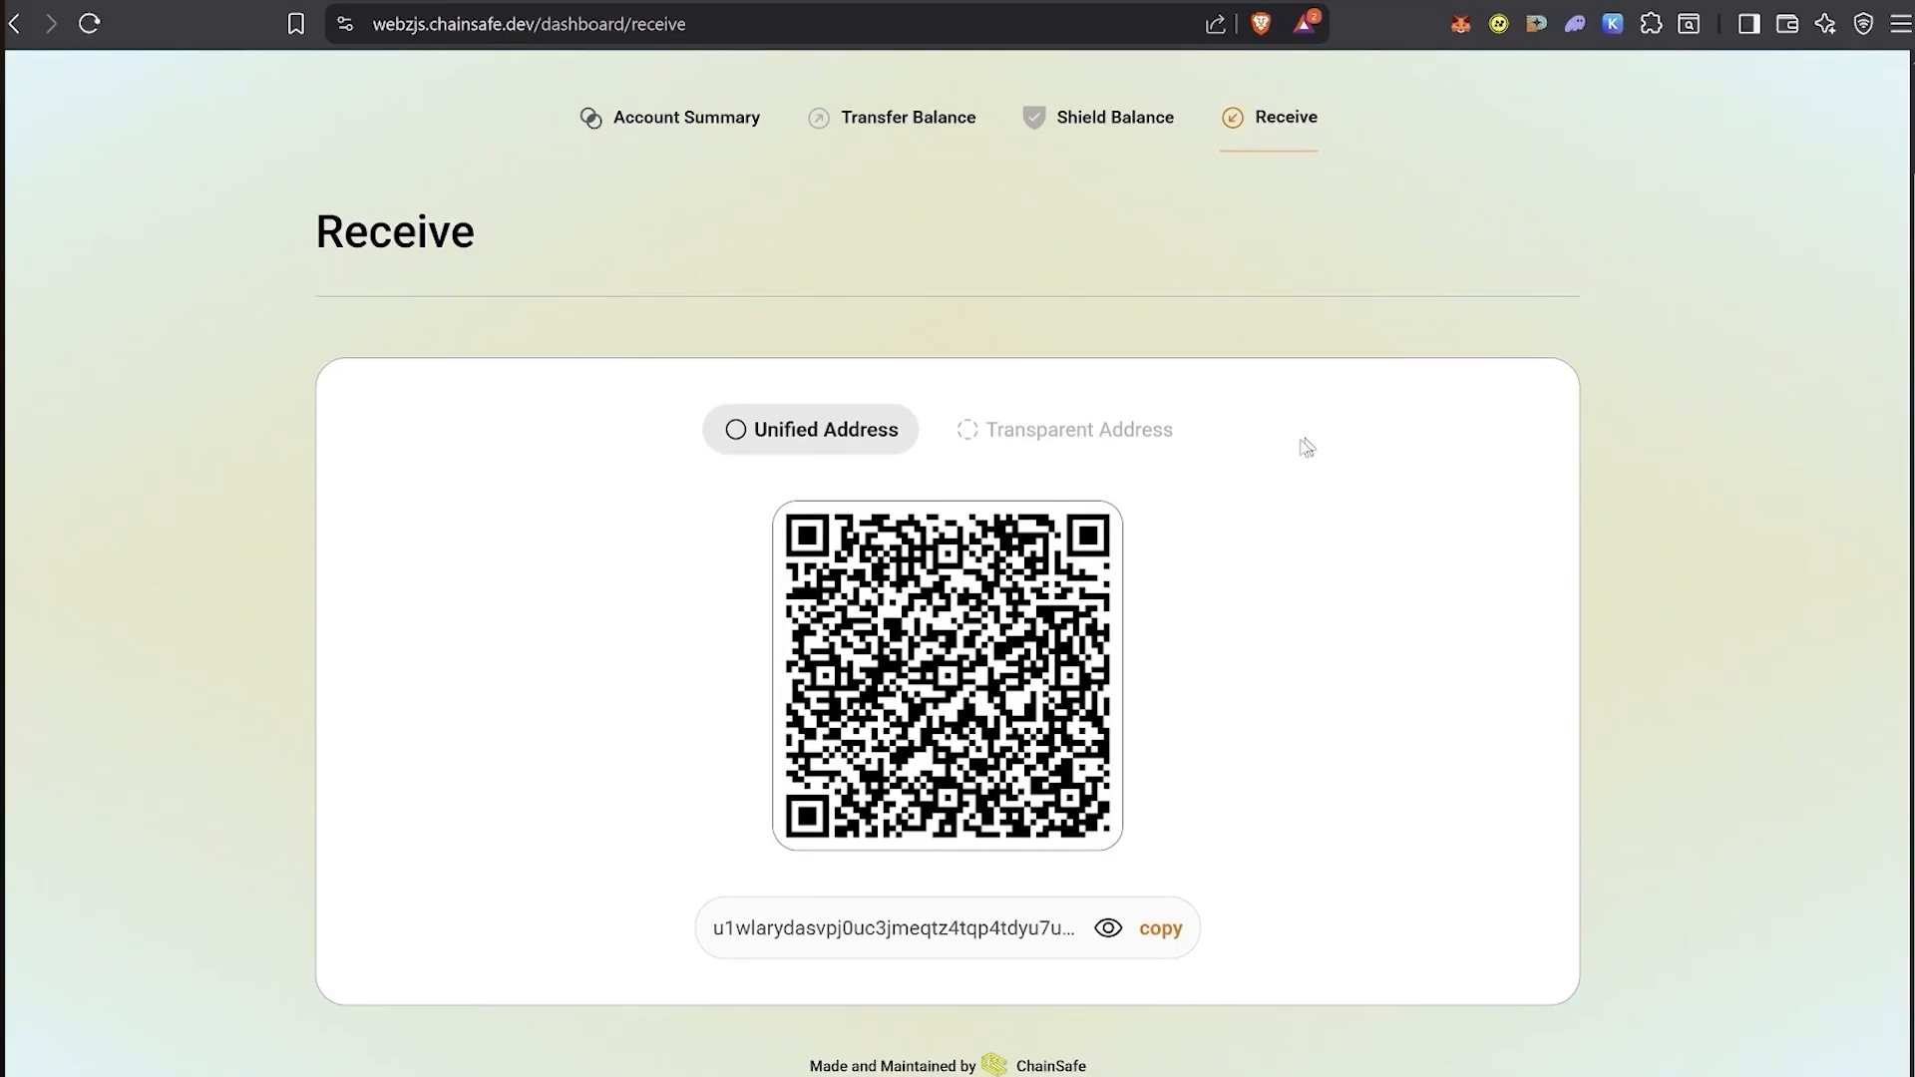
pyautogui.click(1167, 431)
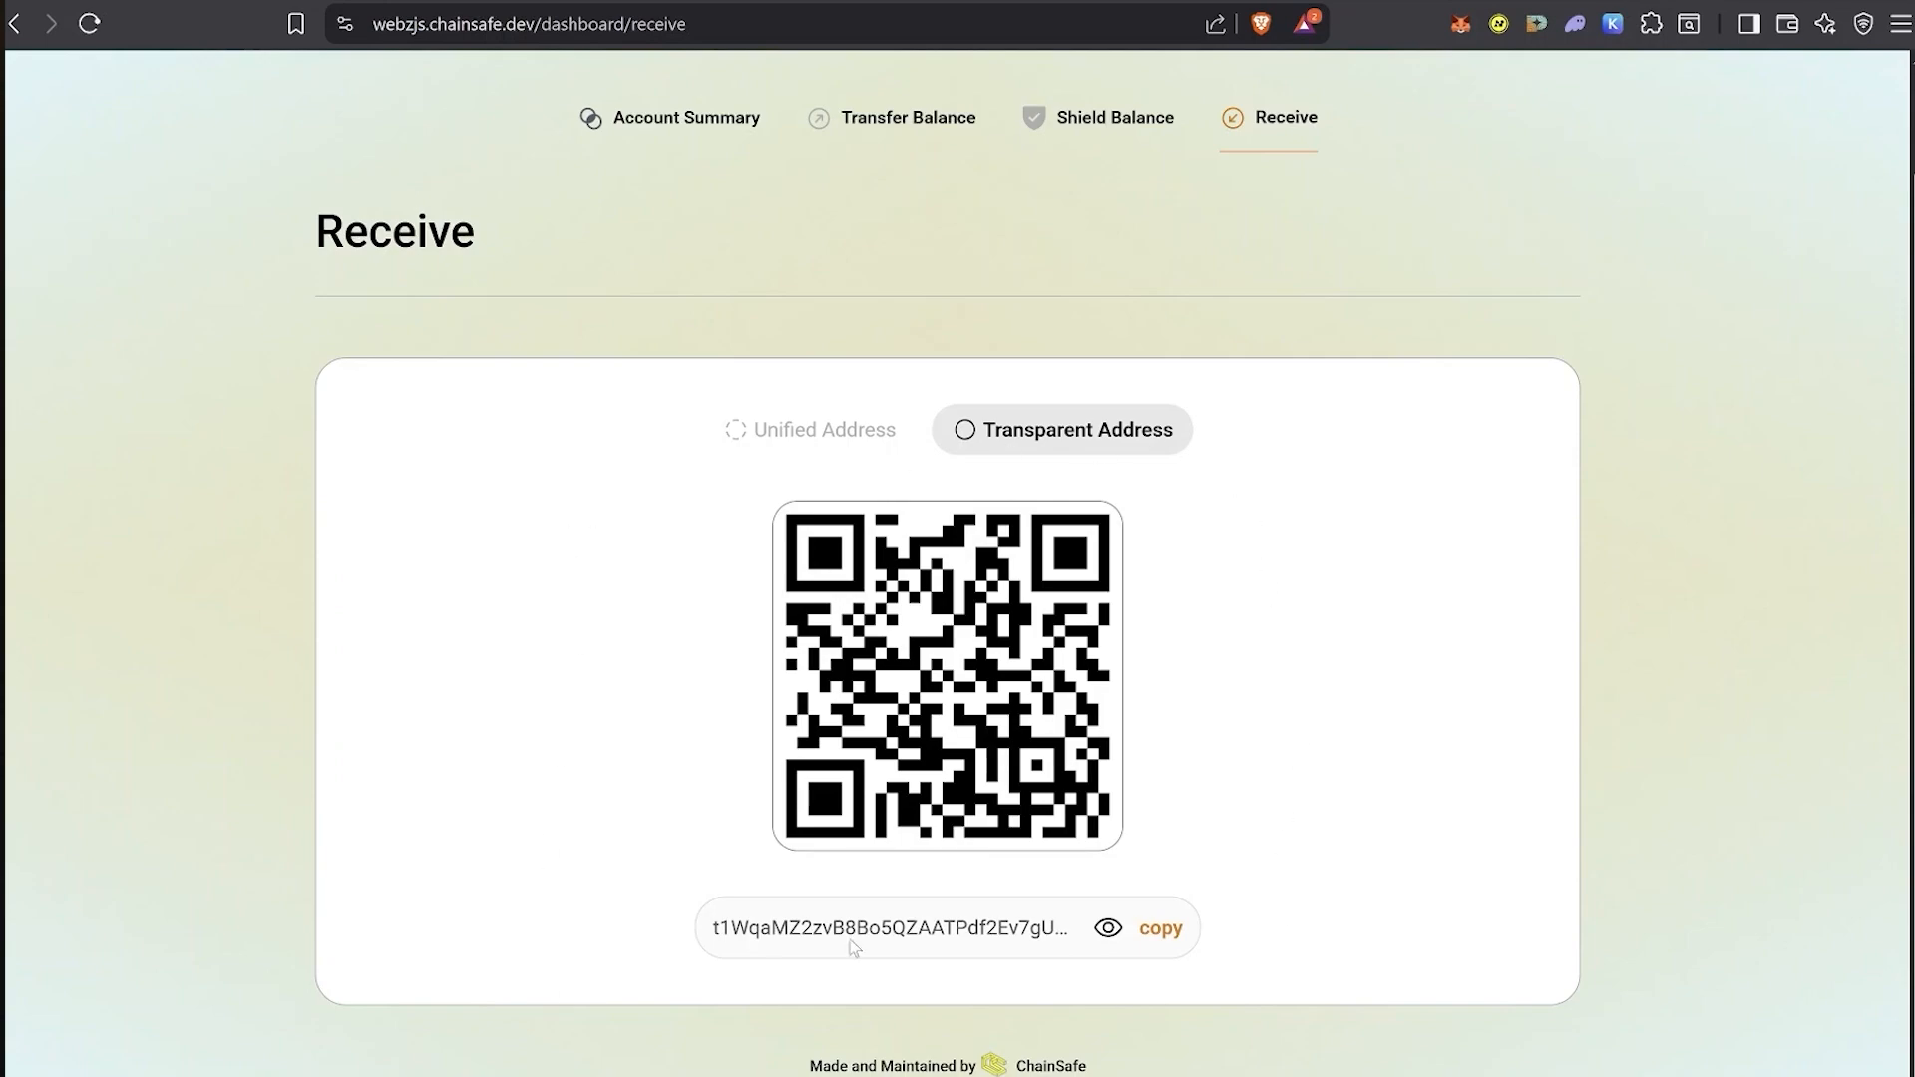
pyautogui.click(831, 440)
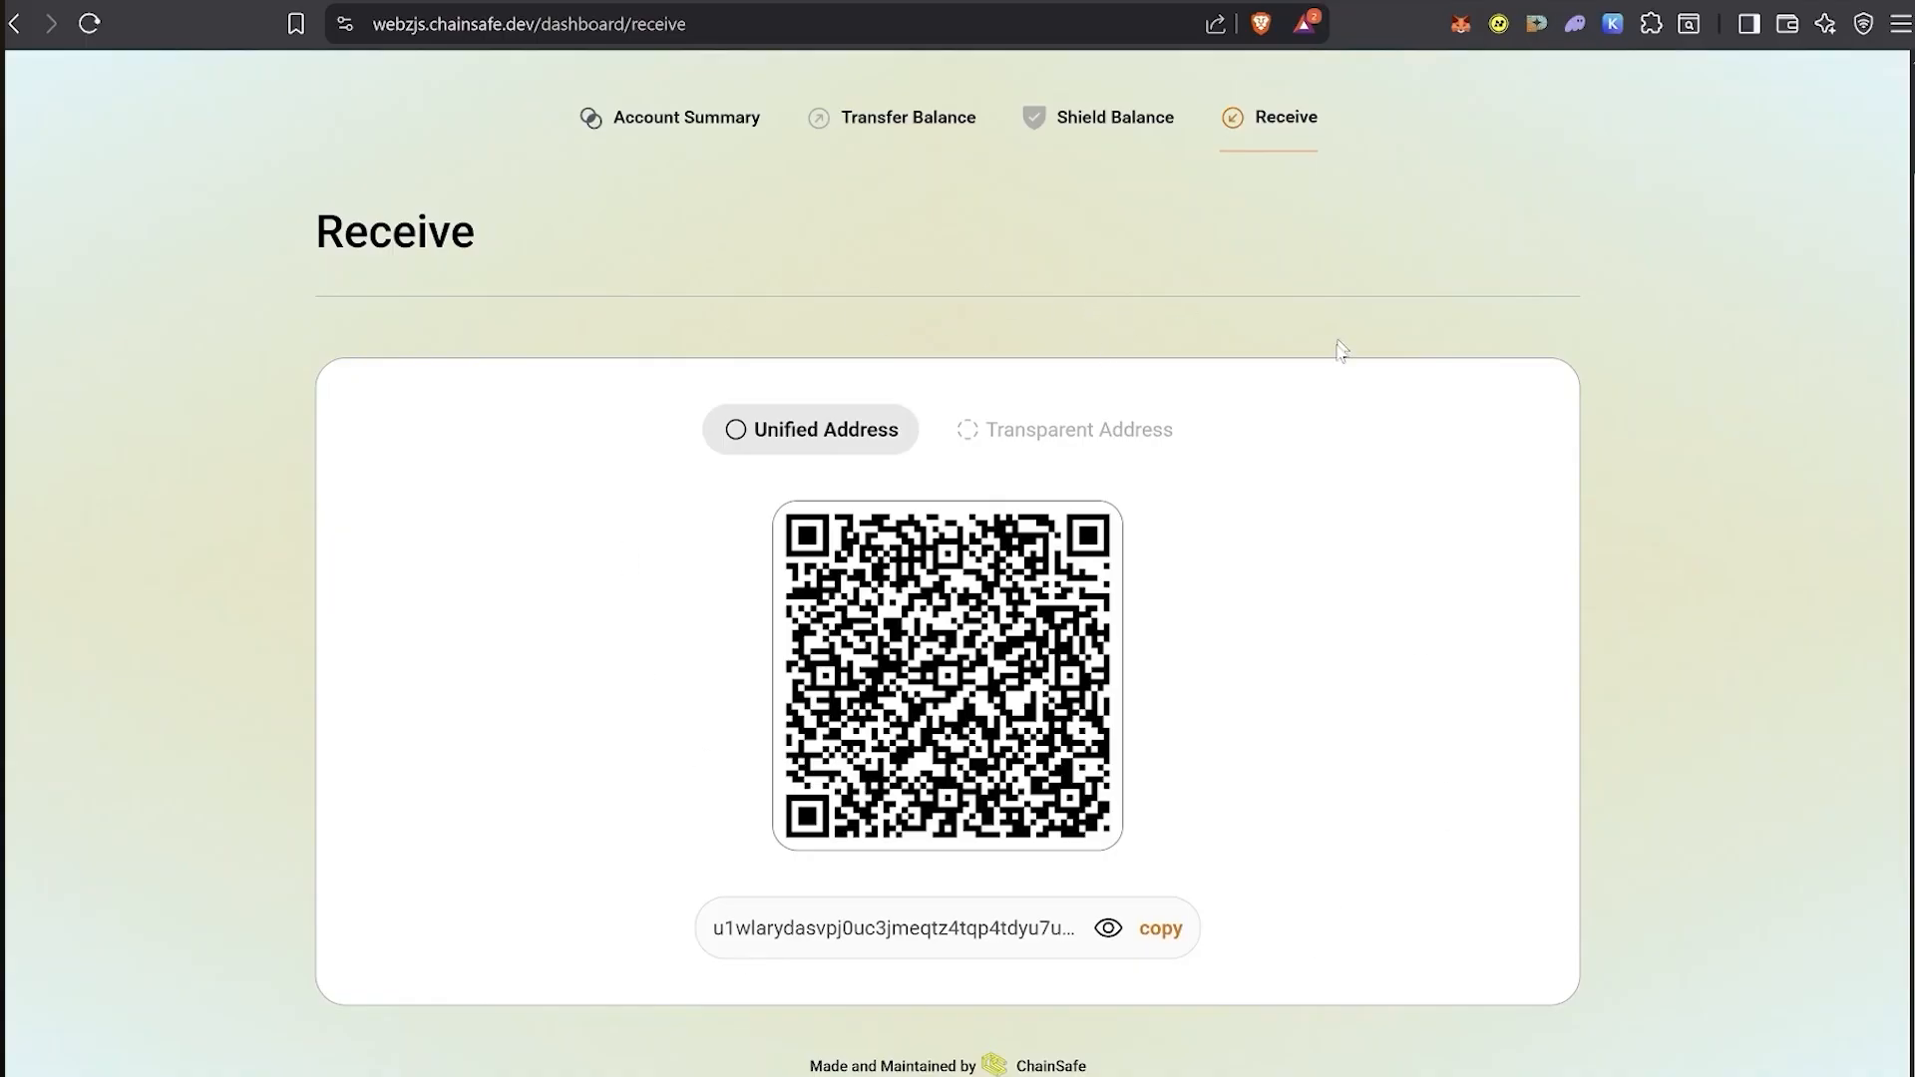
# Copy the wallet's unified address and look it up in the Zcash Block Explorer.
pyautogui.click(1164, 929)
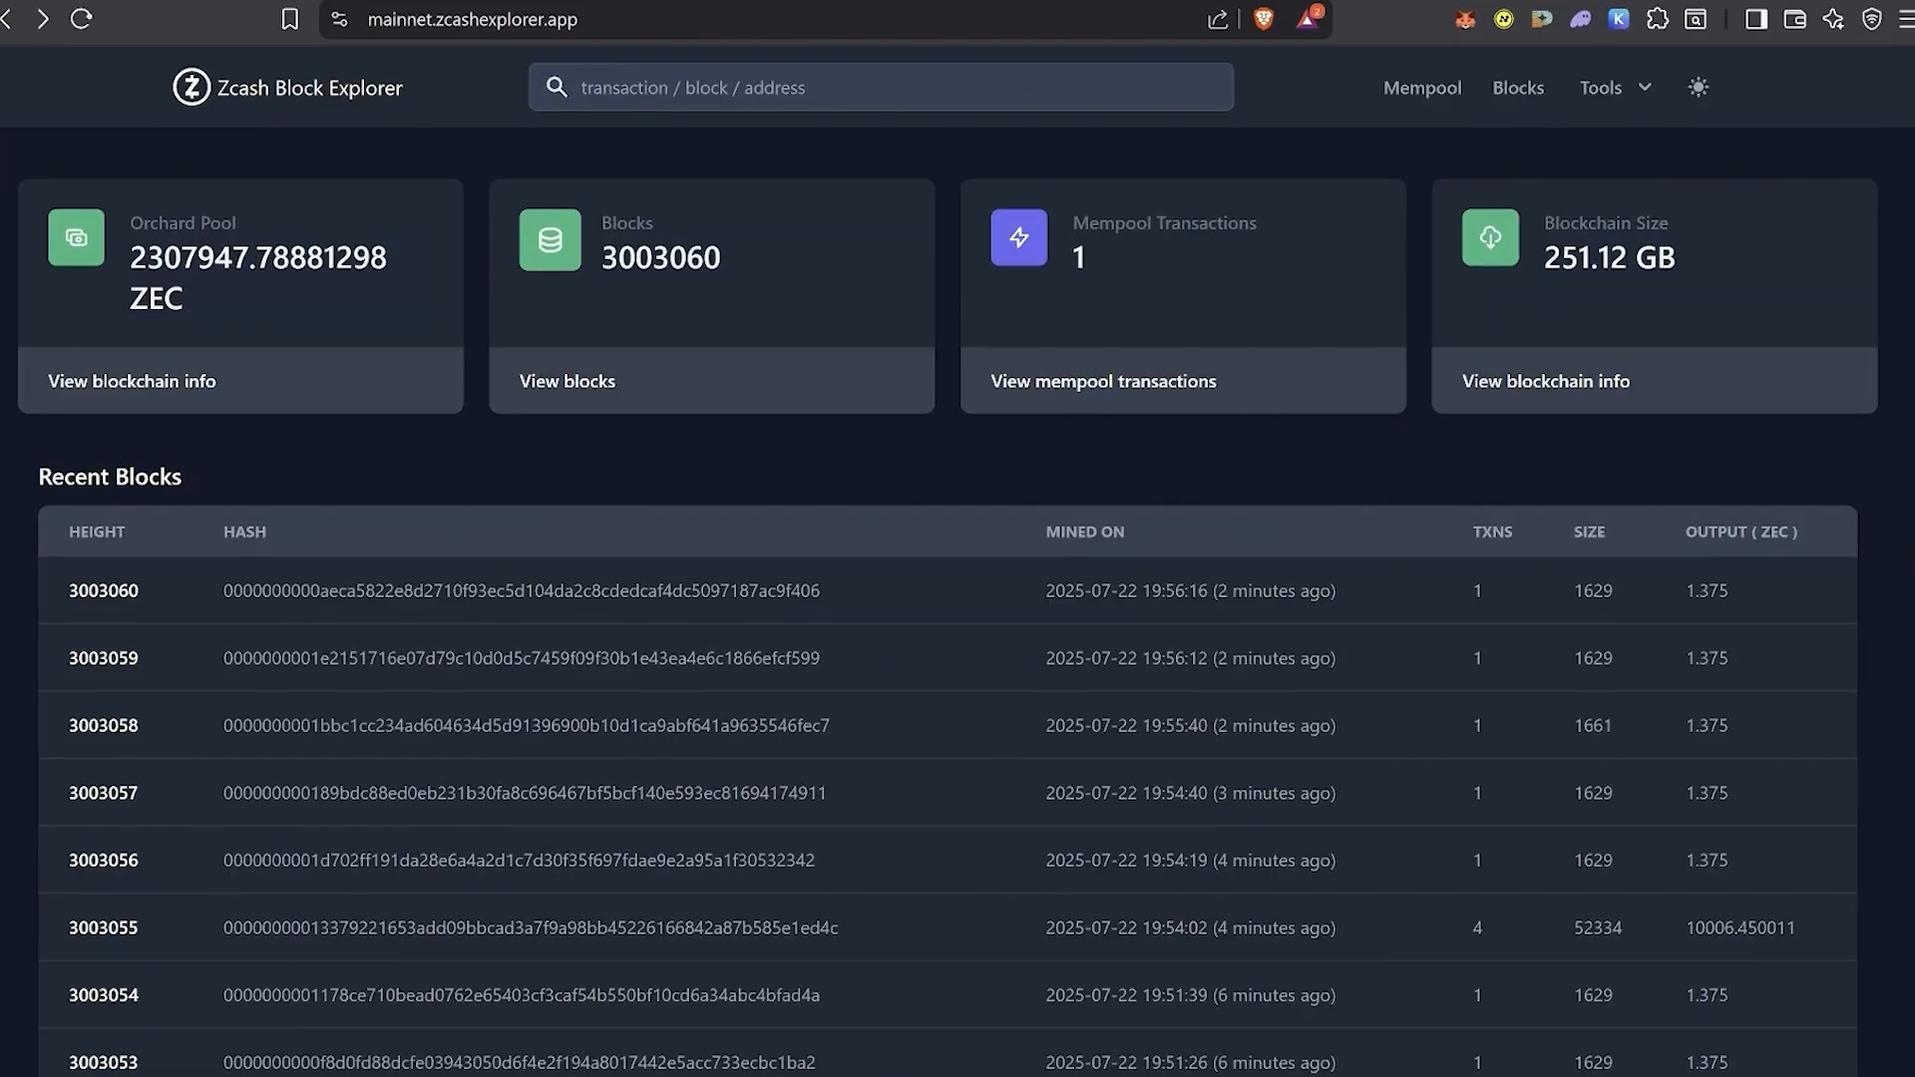
pyautogui.click(1076, 80)
pyautogui.hotkey('ctrl', 'v')
pyautogui.press('Return')
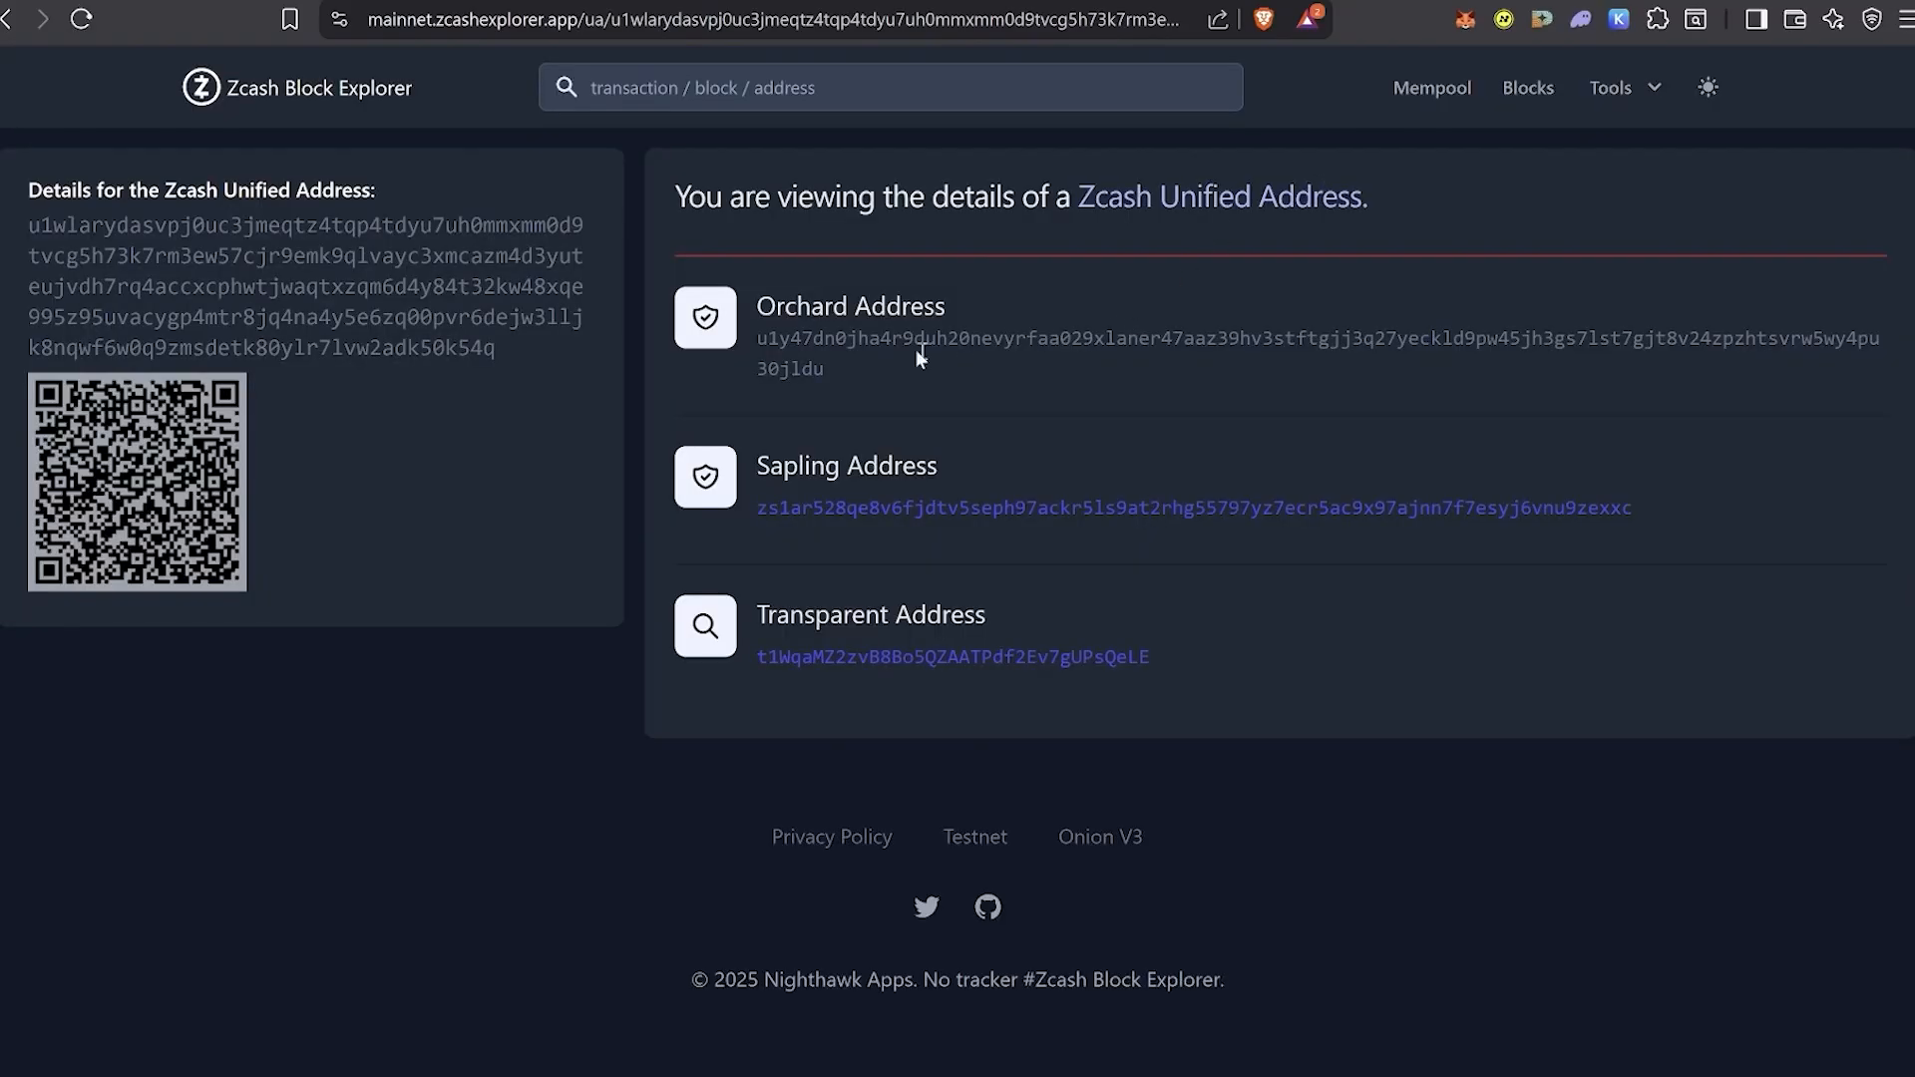
# Examine the Orchard, Sapling and transparent addresses contained in the unified address, highlighting each one.
pyautogui.doubleClick(818, 361)
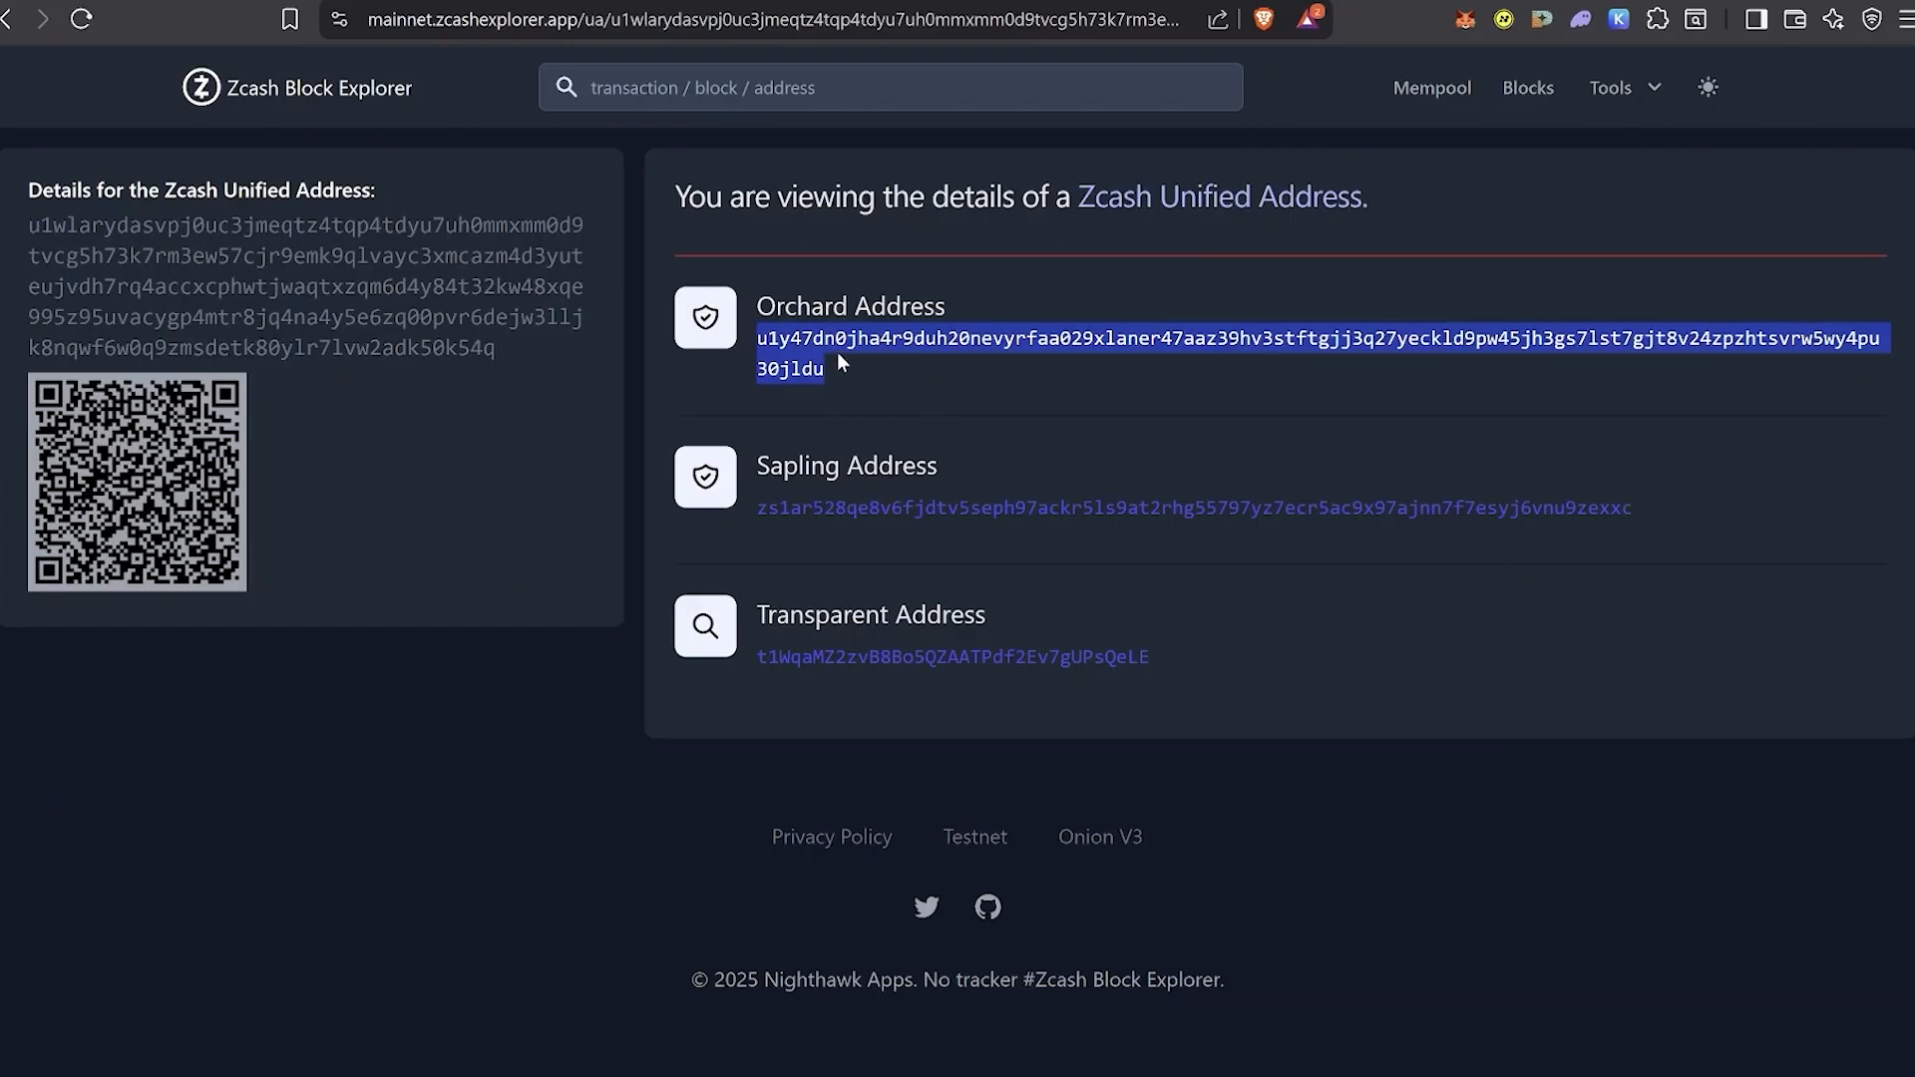
pyautogui.moveTo(970, 456); pyautogui.dragTo(756, 435)
pyautogui.moveTo(975, 611); pyautogui.dragTo(750, 608)
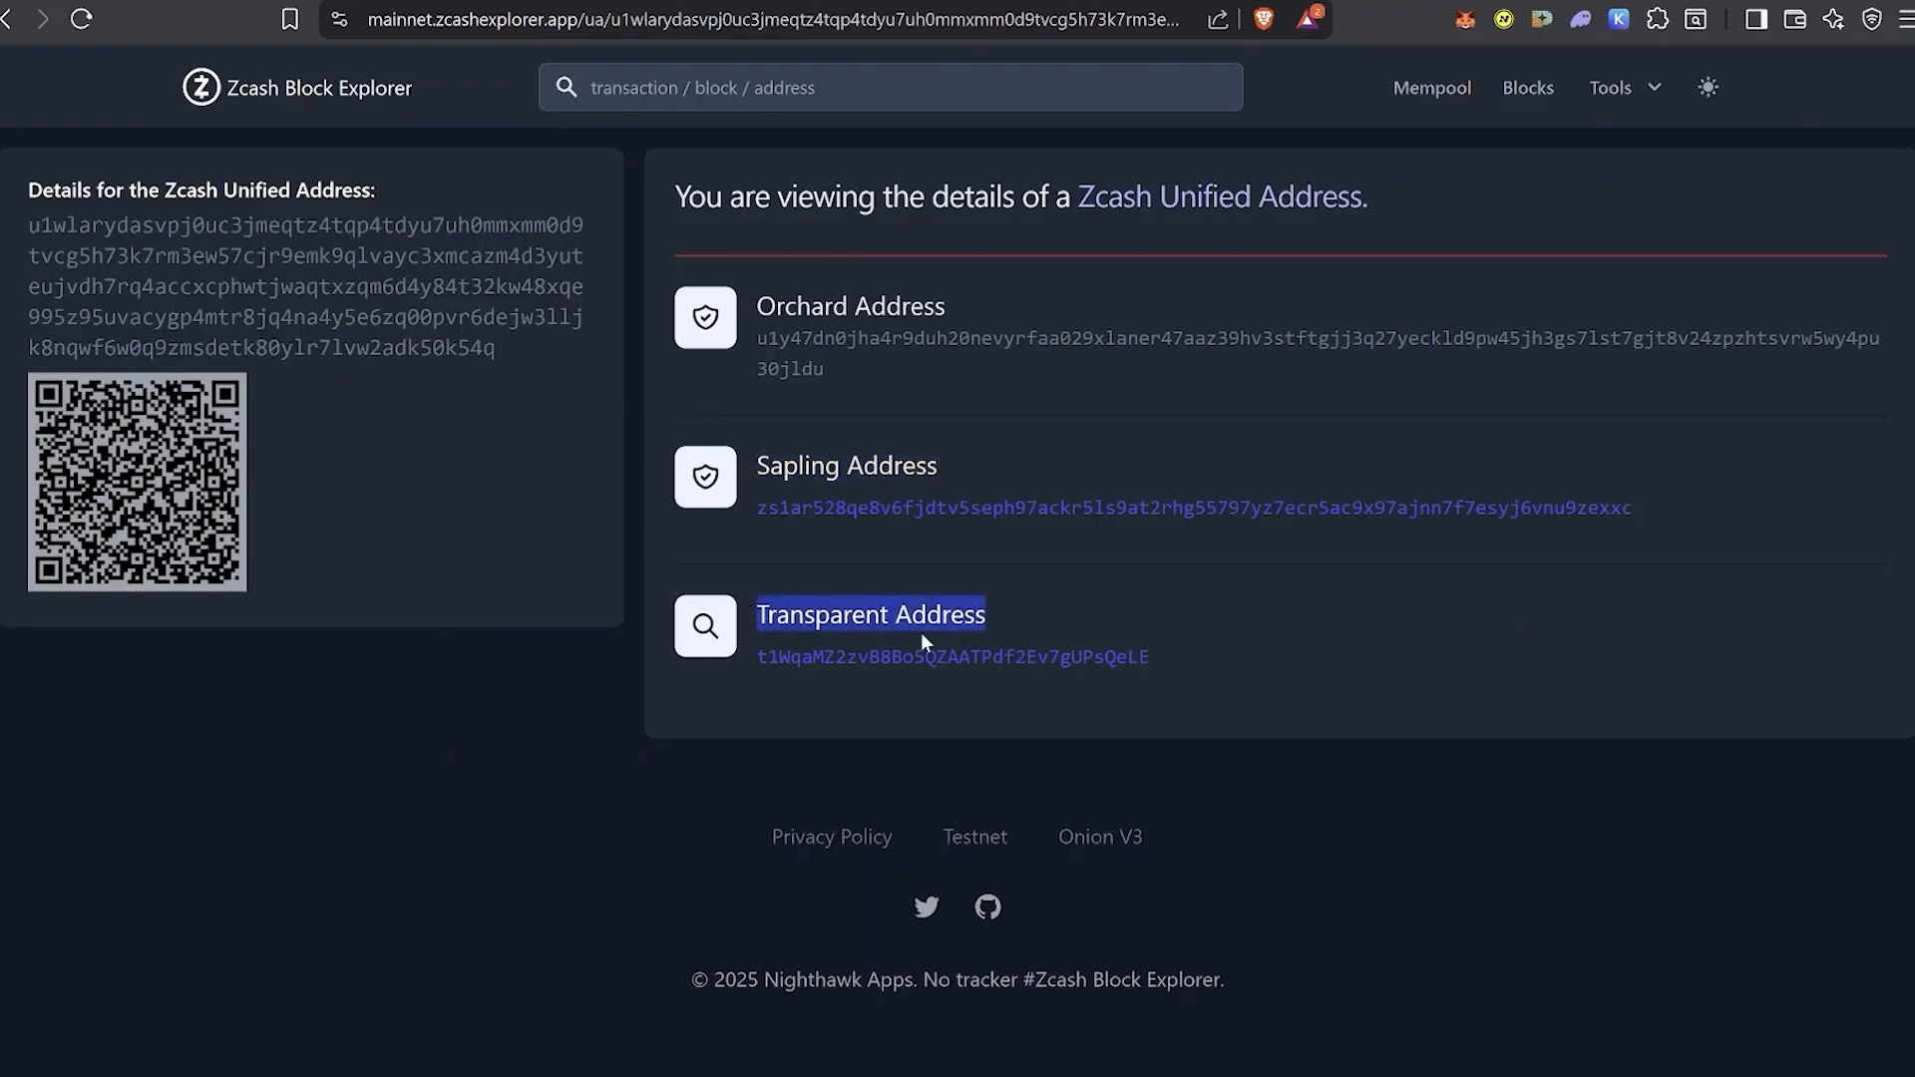
pyautogui.moveTo(510, 356); pyautogui.dragTo(30, 219)
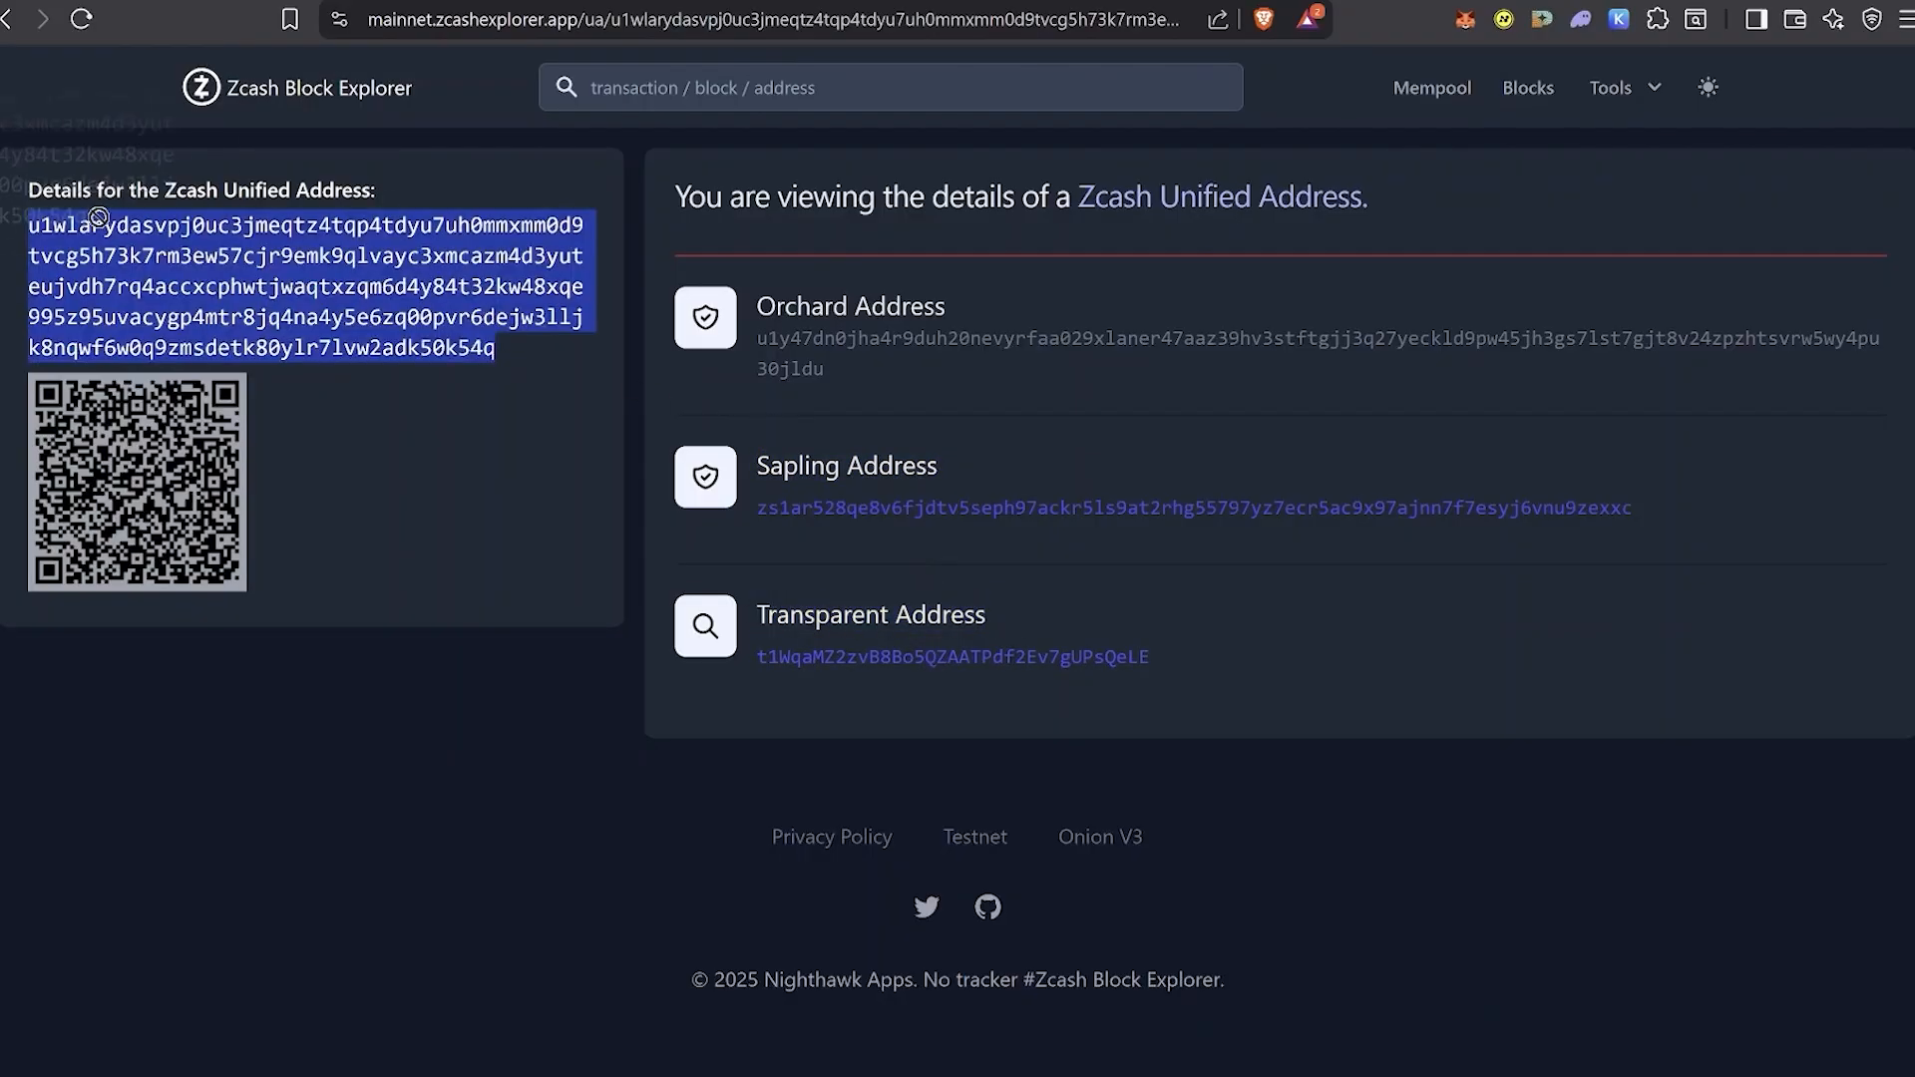
pyautogui.doubleClick(848, 337)
pyautogui.moveTo(1192, 658); pyautogui.dragTo(756, 654)
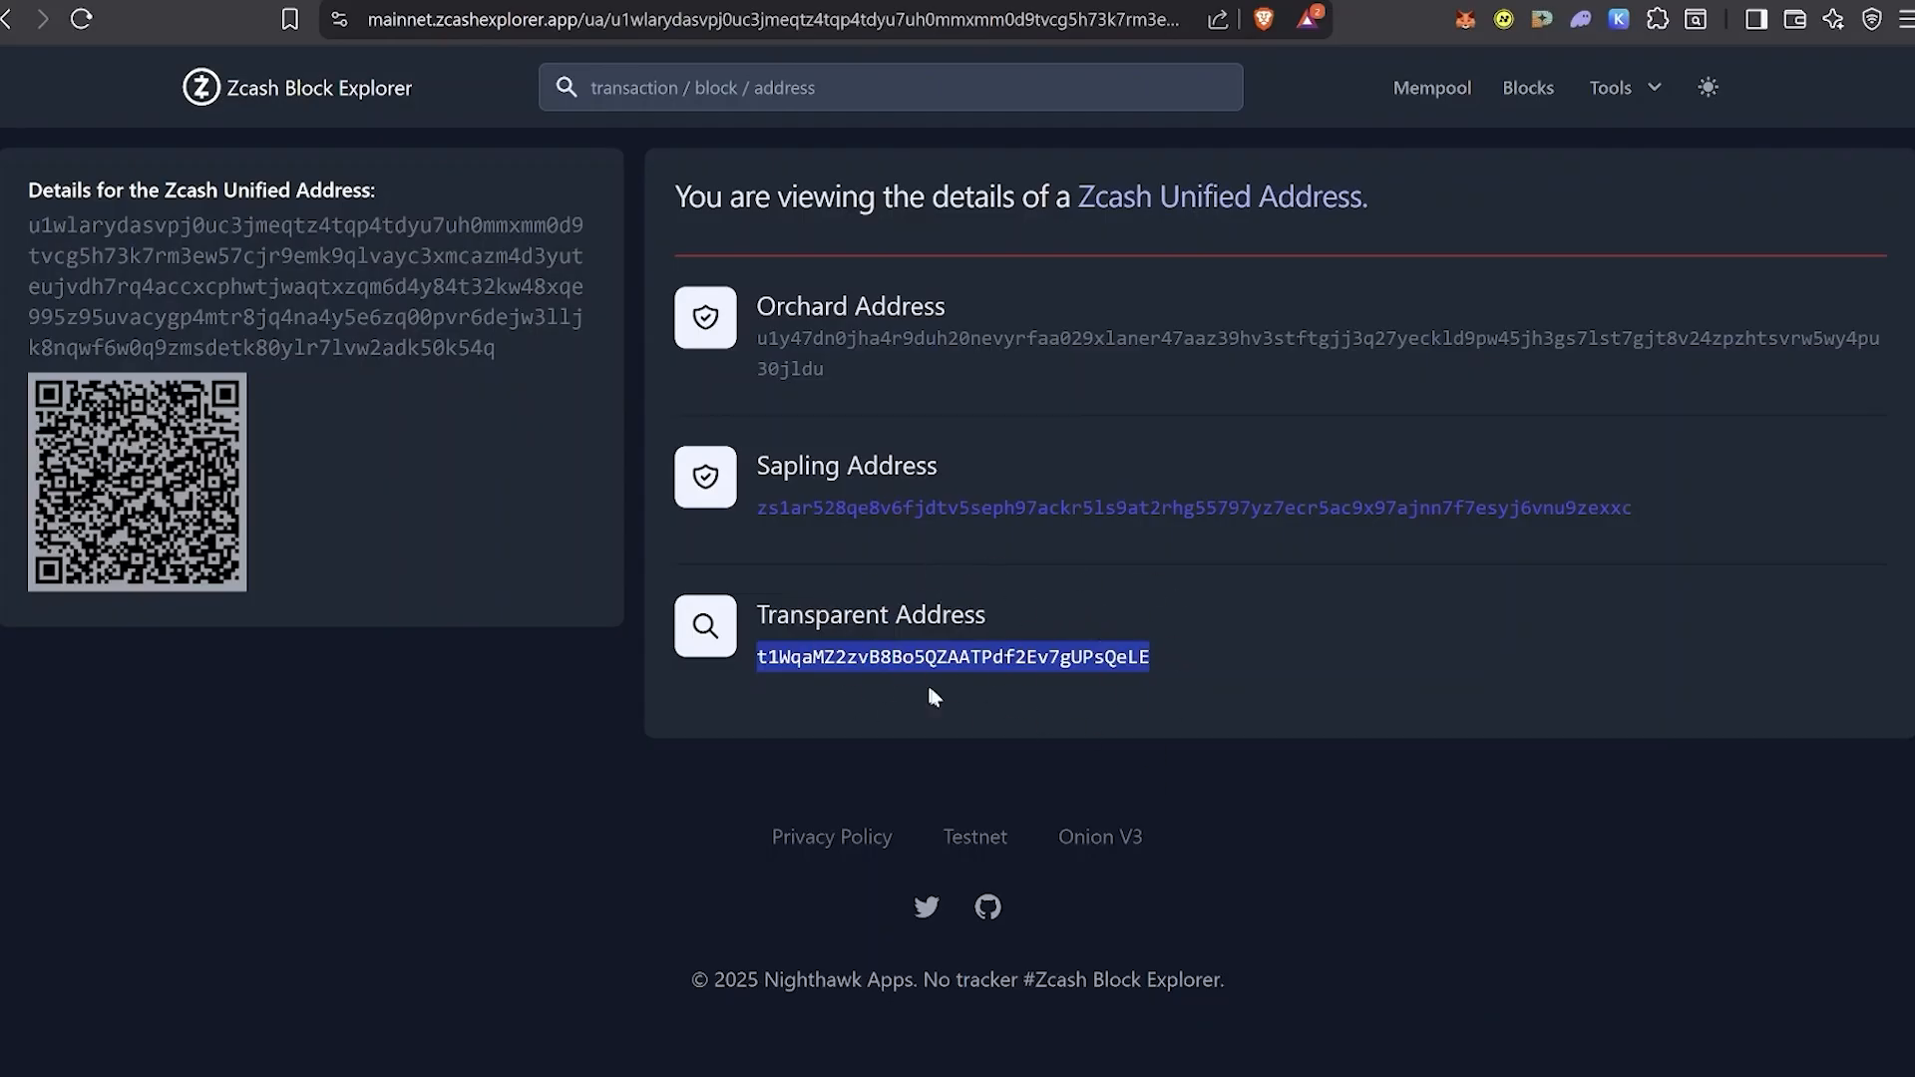
pyautogui.moveTo(1205, 658); pyautogui.dragTo(754, 654)
# Revisit the wallet's Receive page, return to the block explorer and highlight the Orchard address.
pyautogui.click(958, 1)
pyautogui.click(1137, 1)
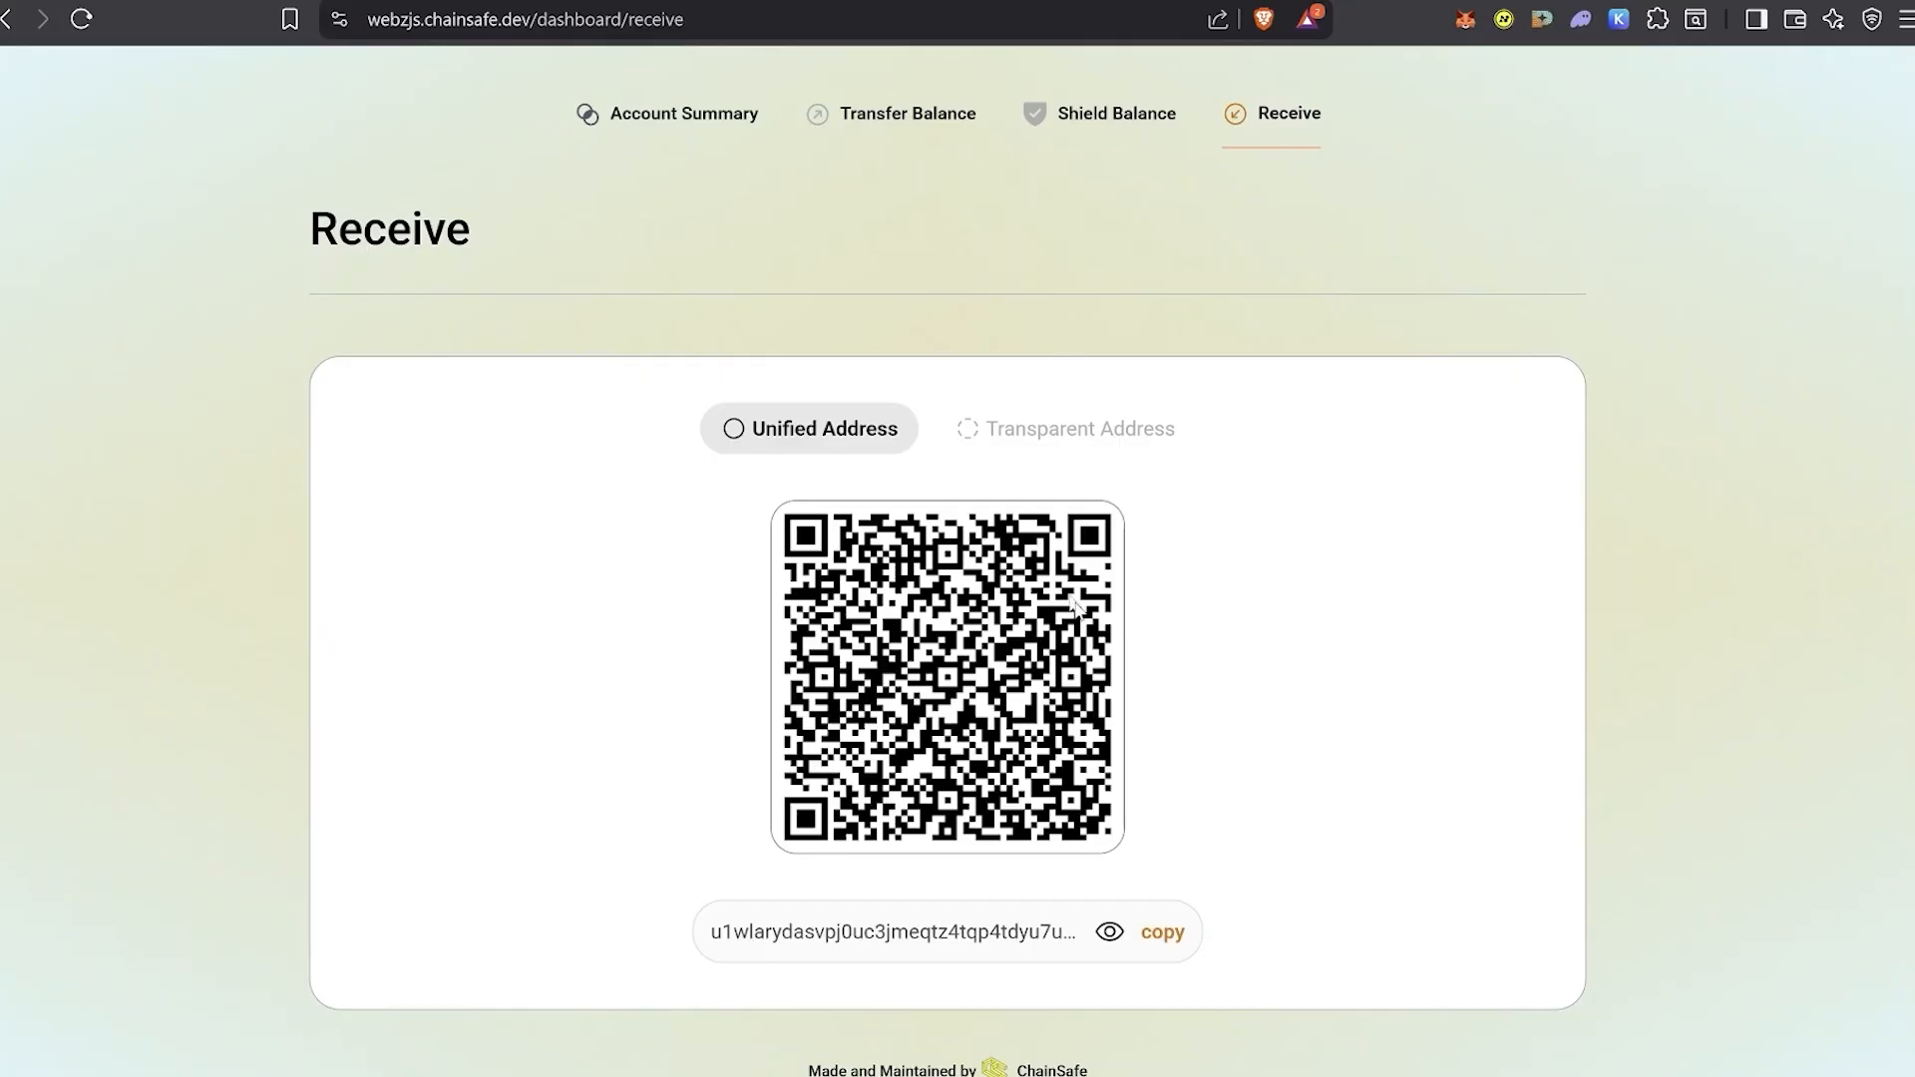
pyautogui.click(1117, 1)
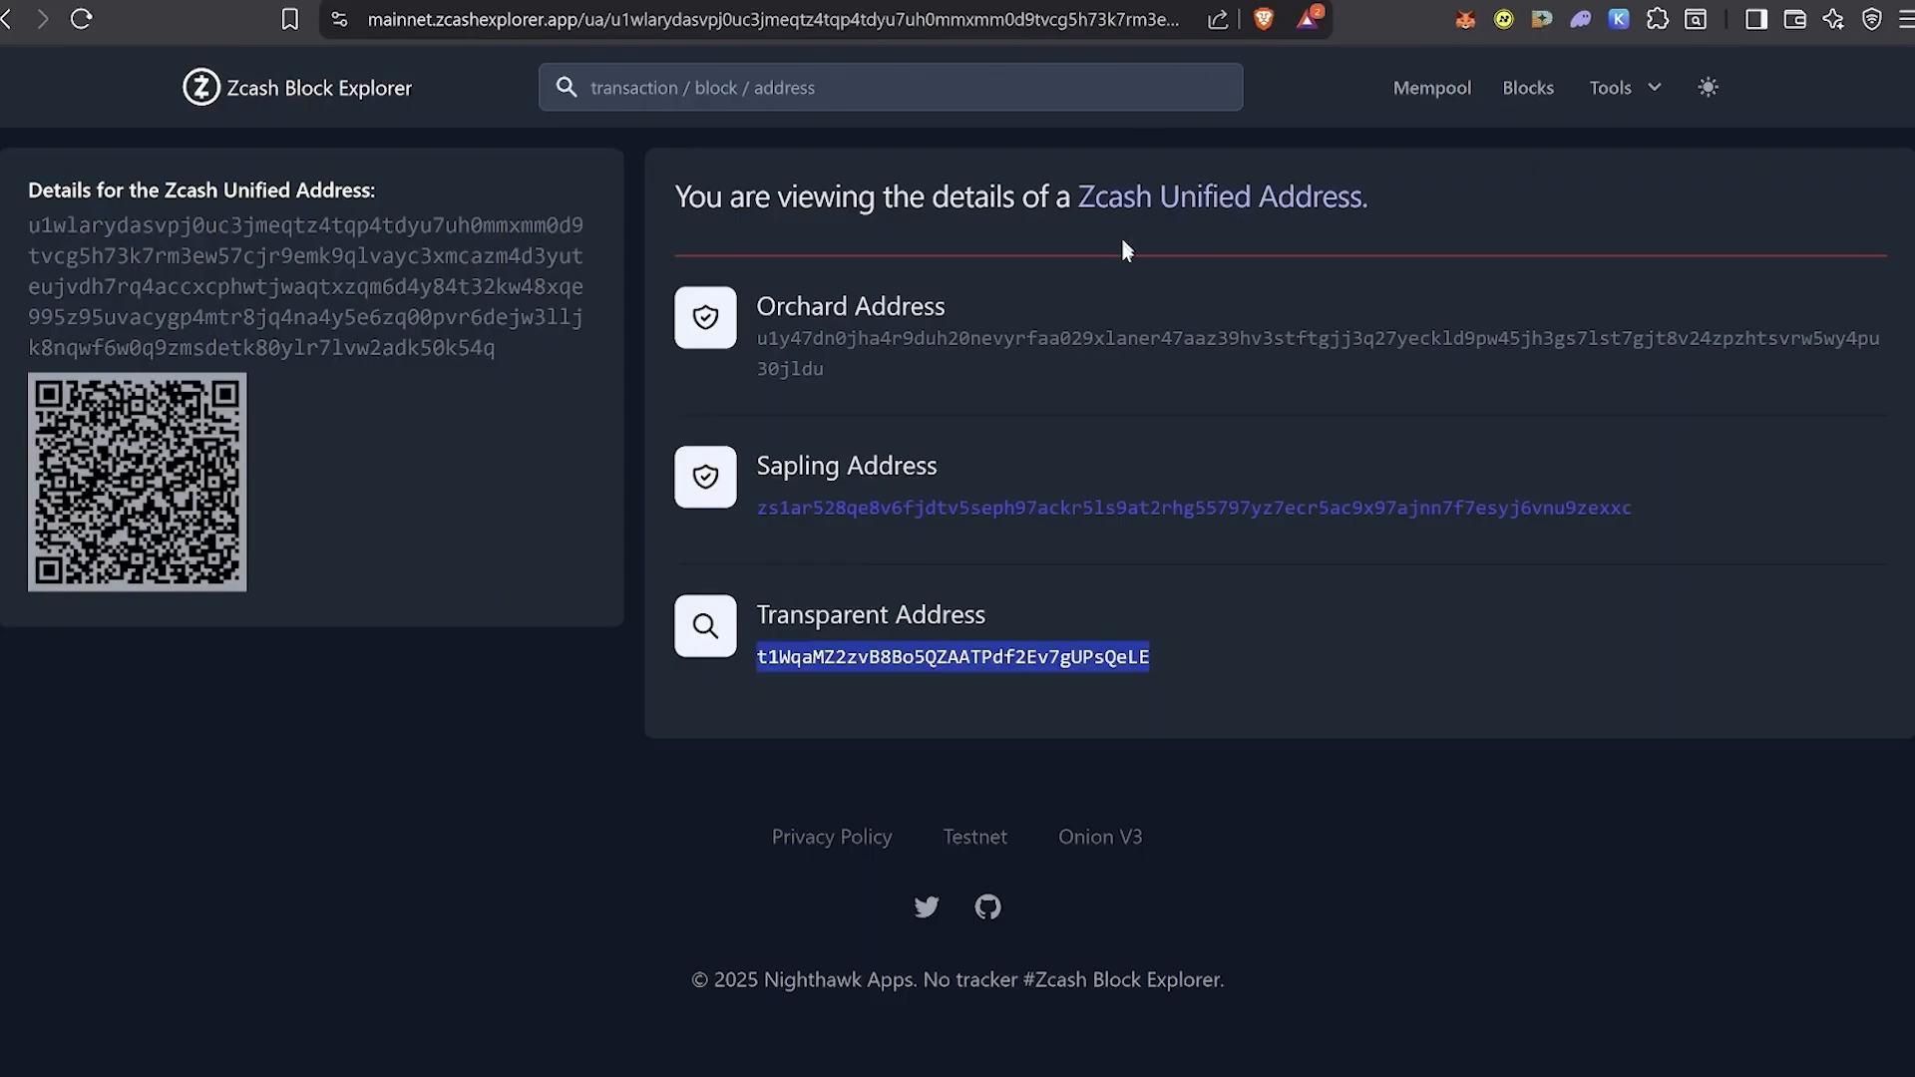
pyautogui.doubleClick(776, 340)
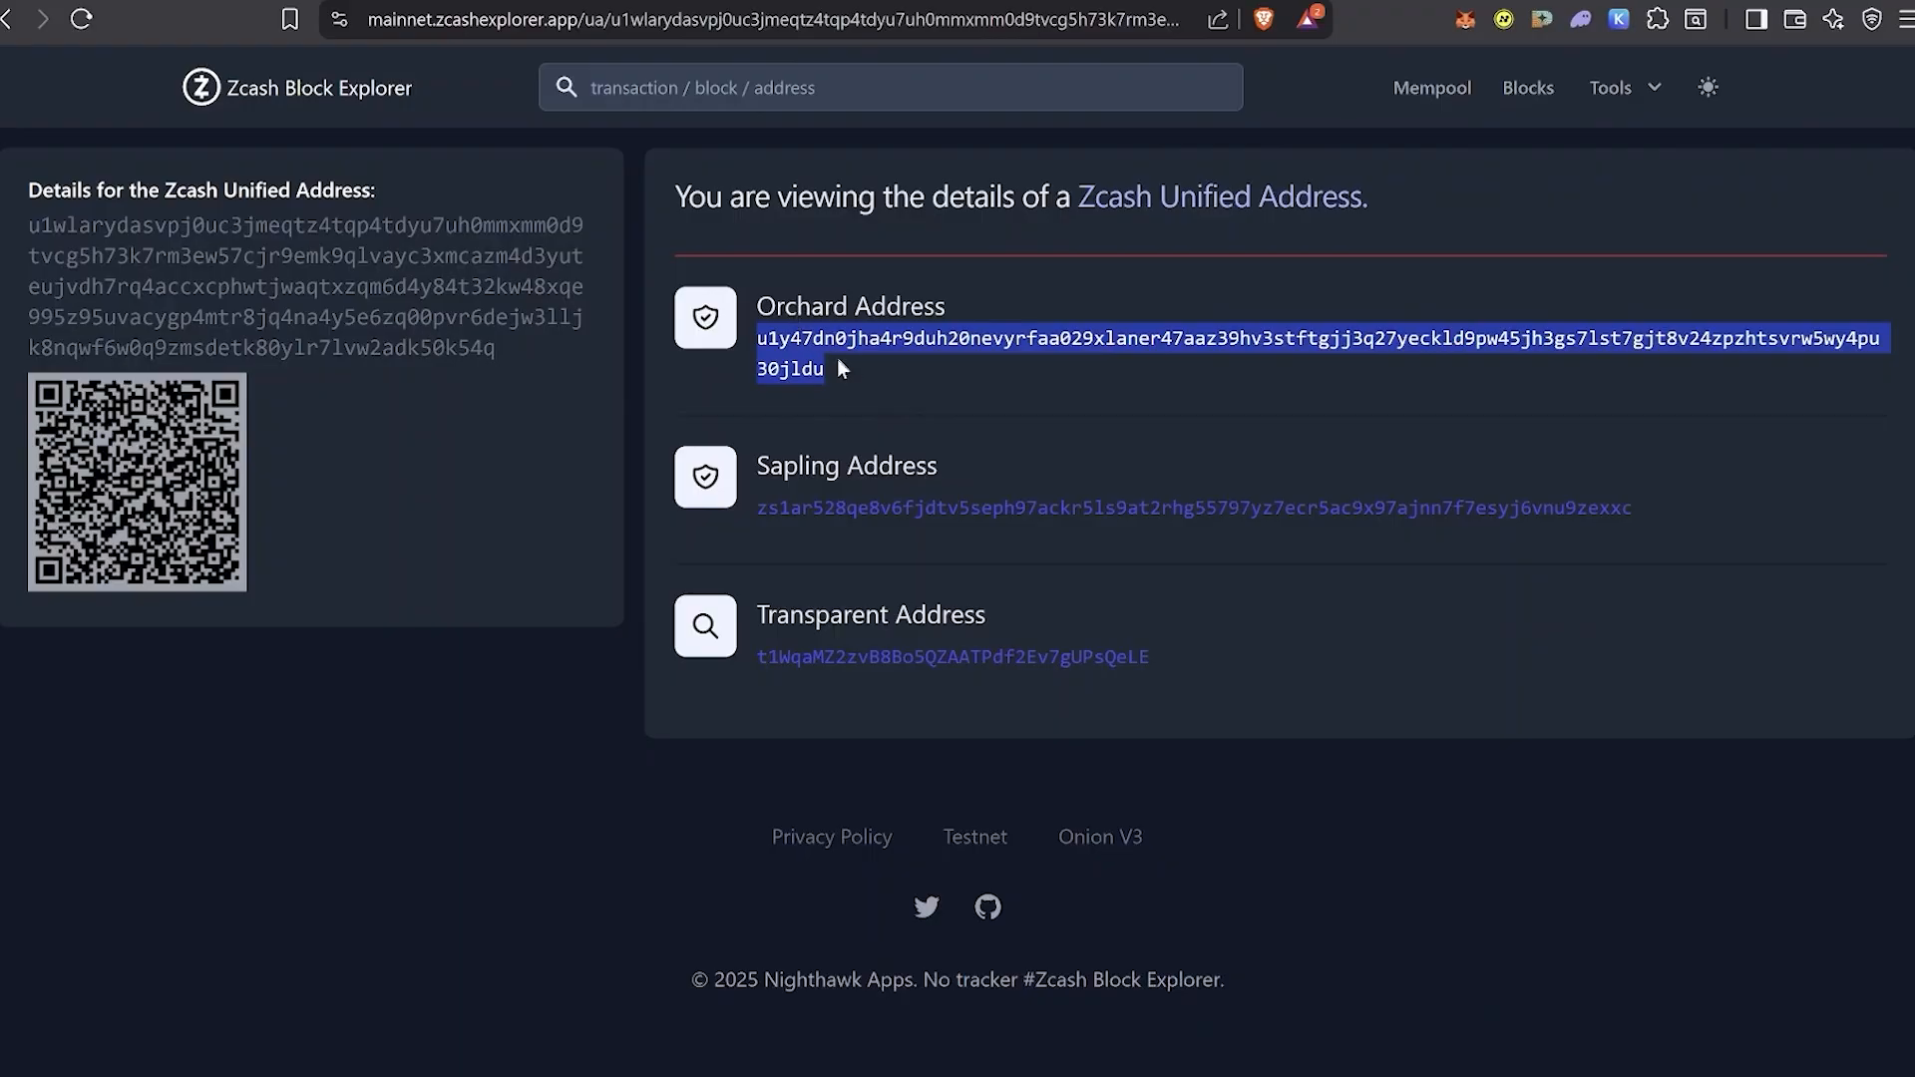
# Look up the copied Orchard address in the Zcash Block Explorer.
pyautogui.click(876, 89)
pyautogui.hotkey('ctrl', 'v')
pyautogui.press('Return')
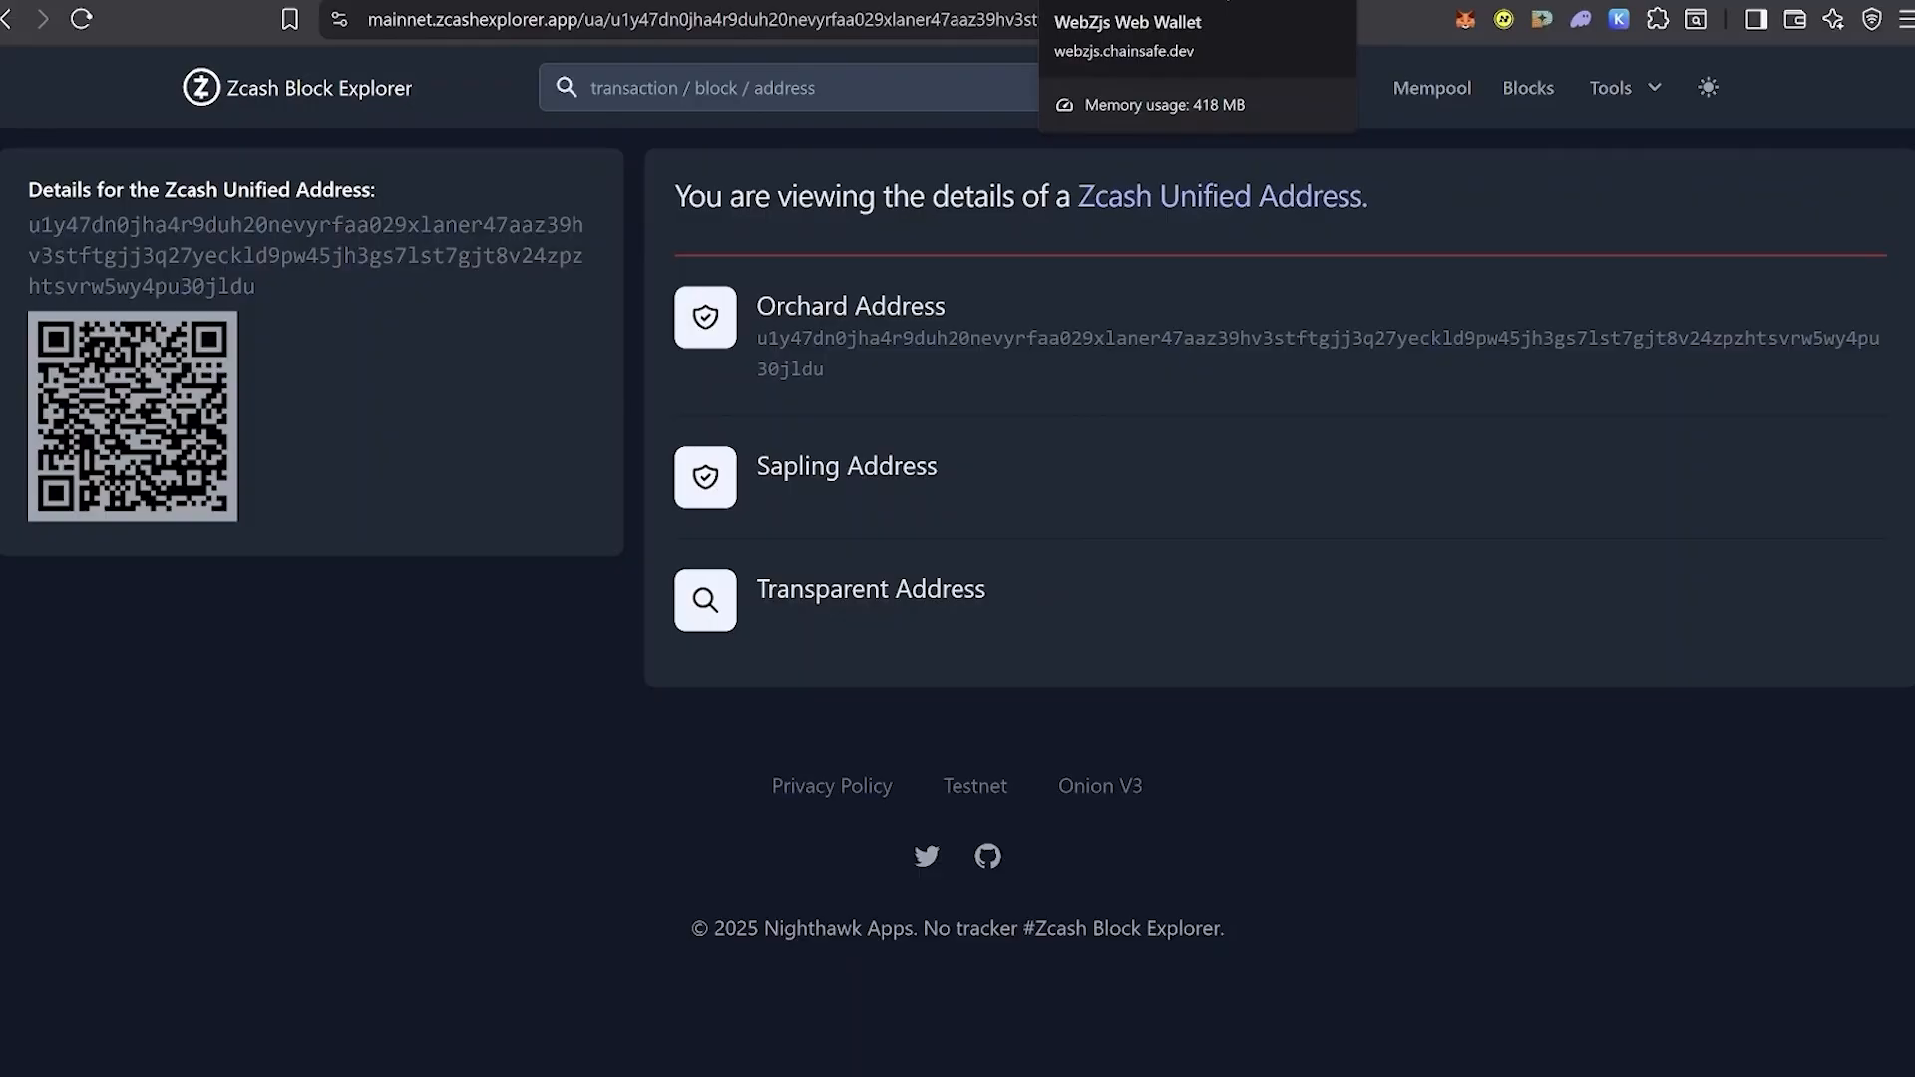
# Switch to LeoDex and connect the Metamask wallet with the Zcash network added to its selected networks.
pyautogui.click(1496, 0)
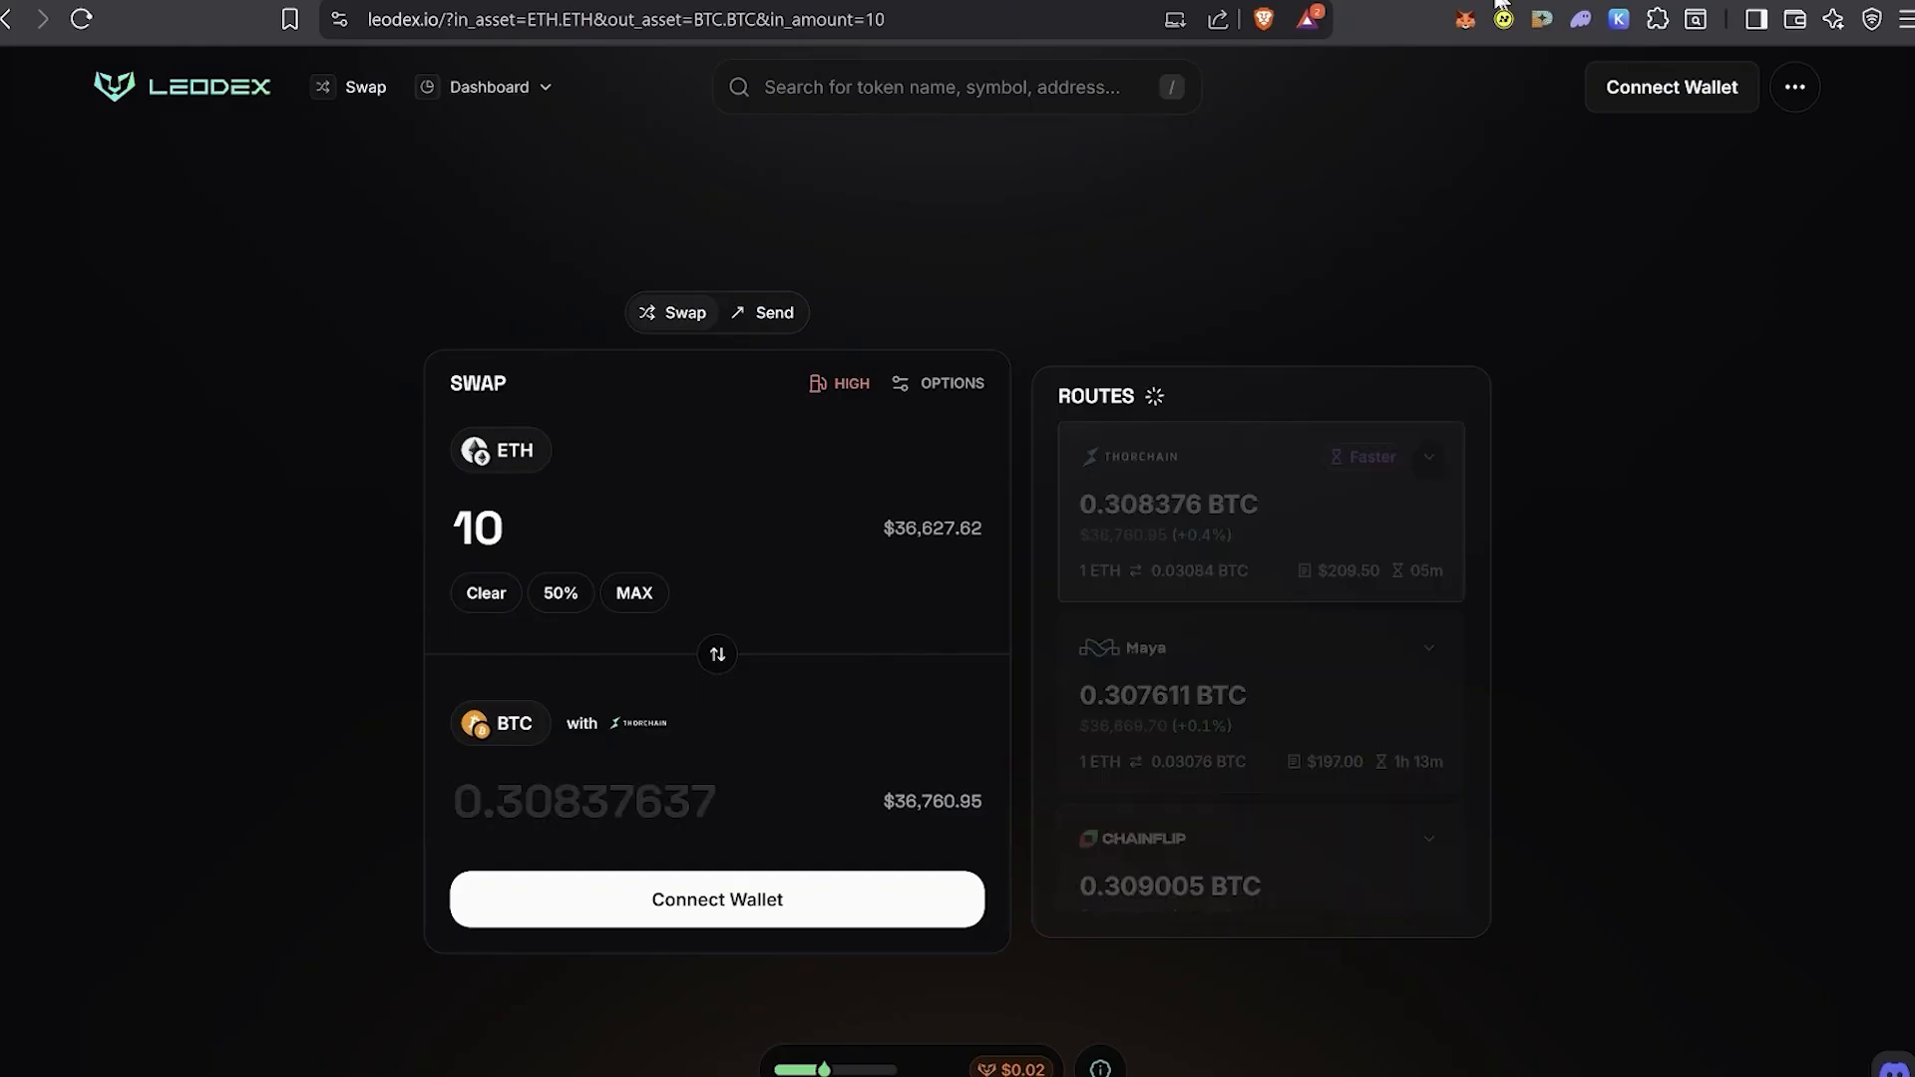
pyautogui.moveTo(937, 20); pyautogui.dragTo(456, 10)
pyautogui.press('BackSpace')
pyautogui.press('Return')
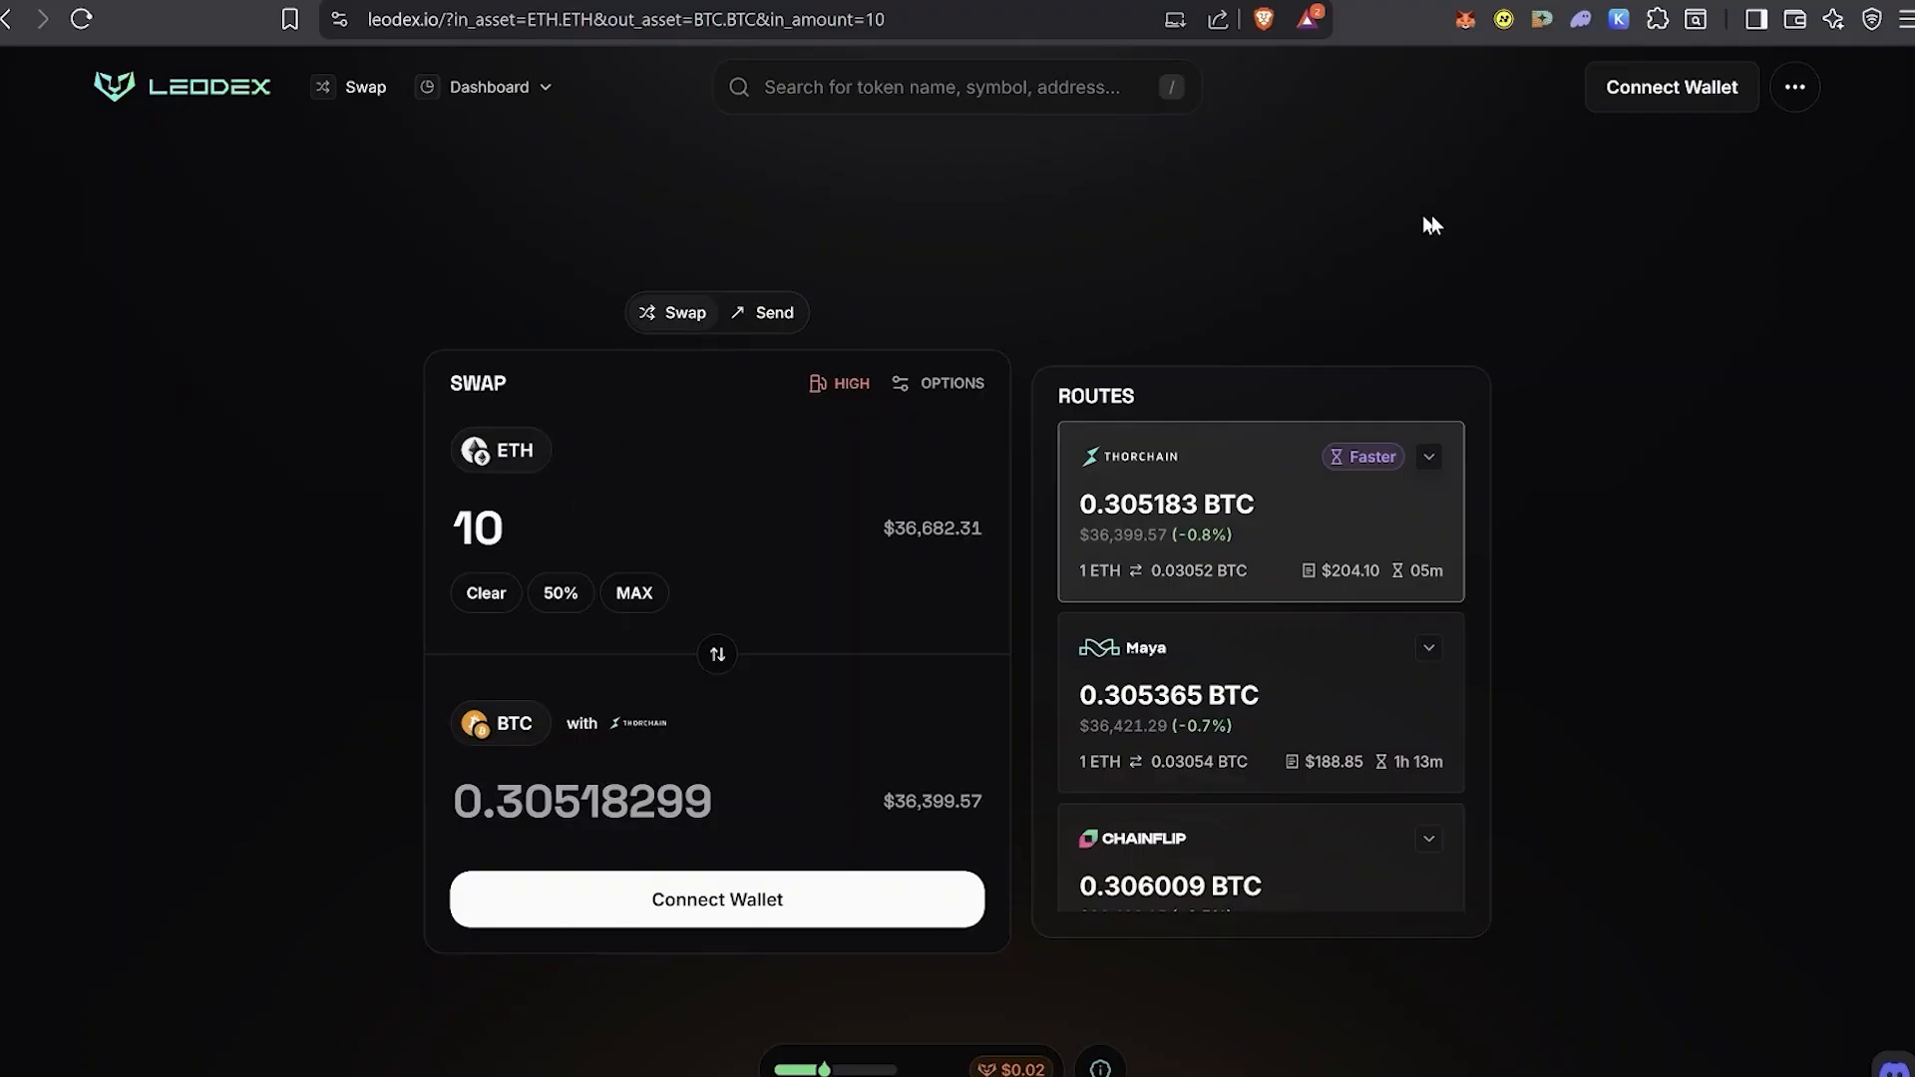
pyautogui.click(1630, 90)
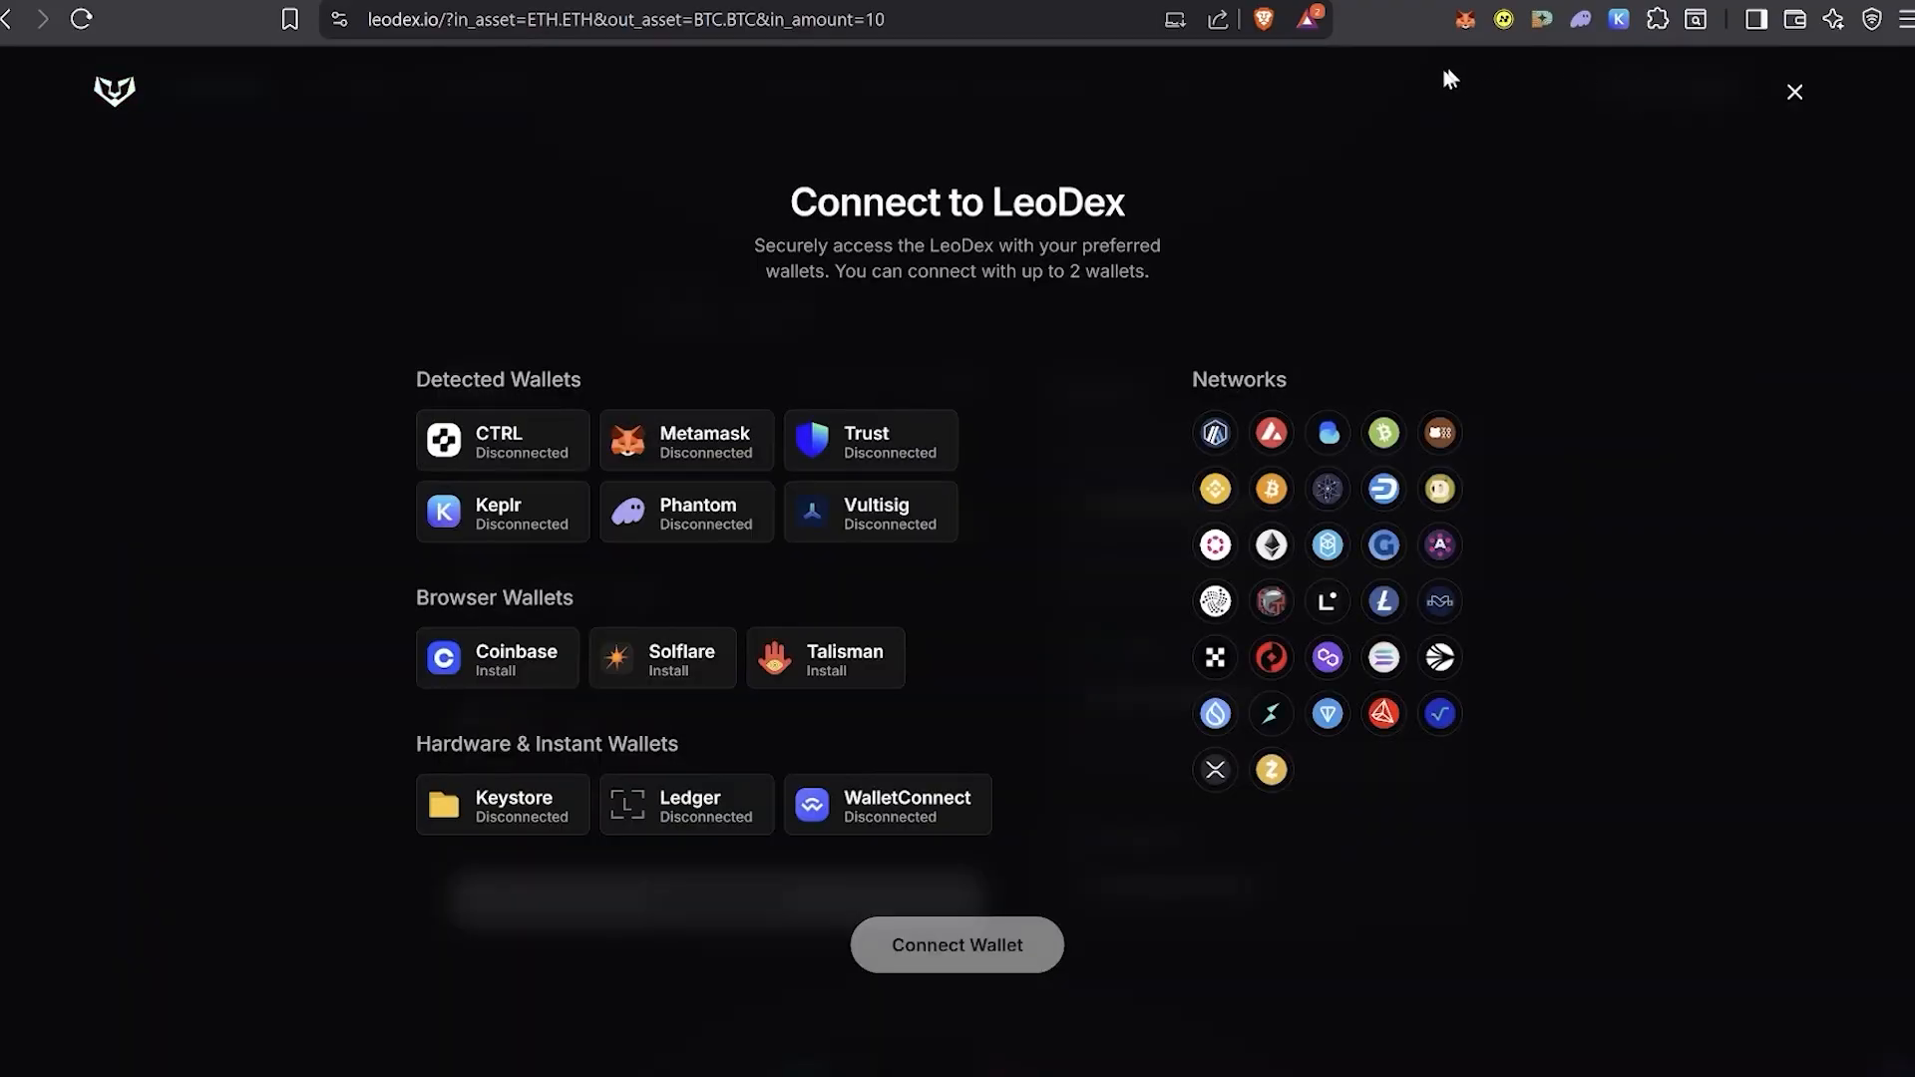
pyautogui.click(689, 450)
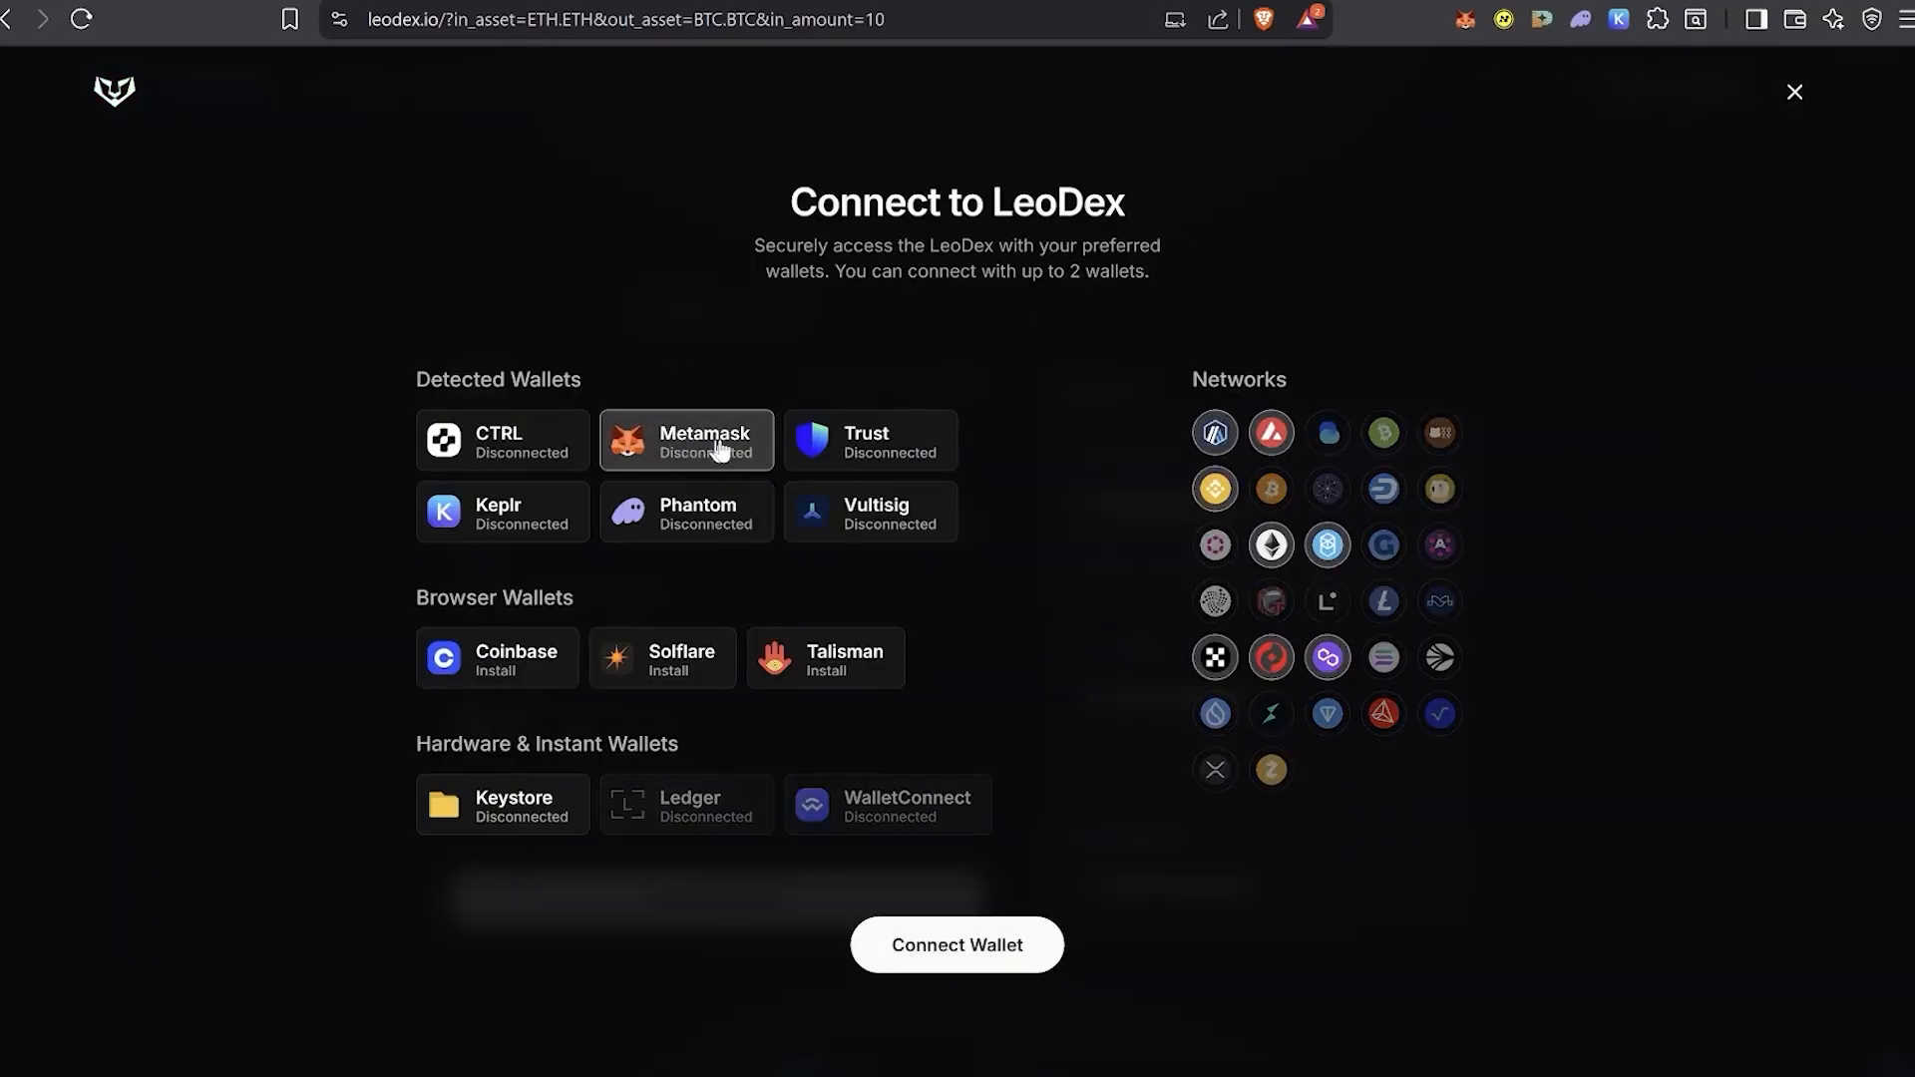
pyautogui.click(1269, 775)
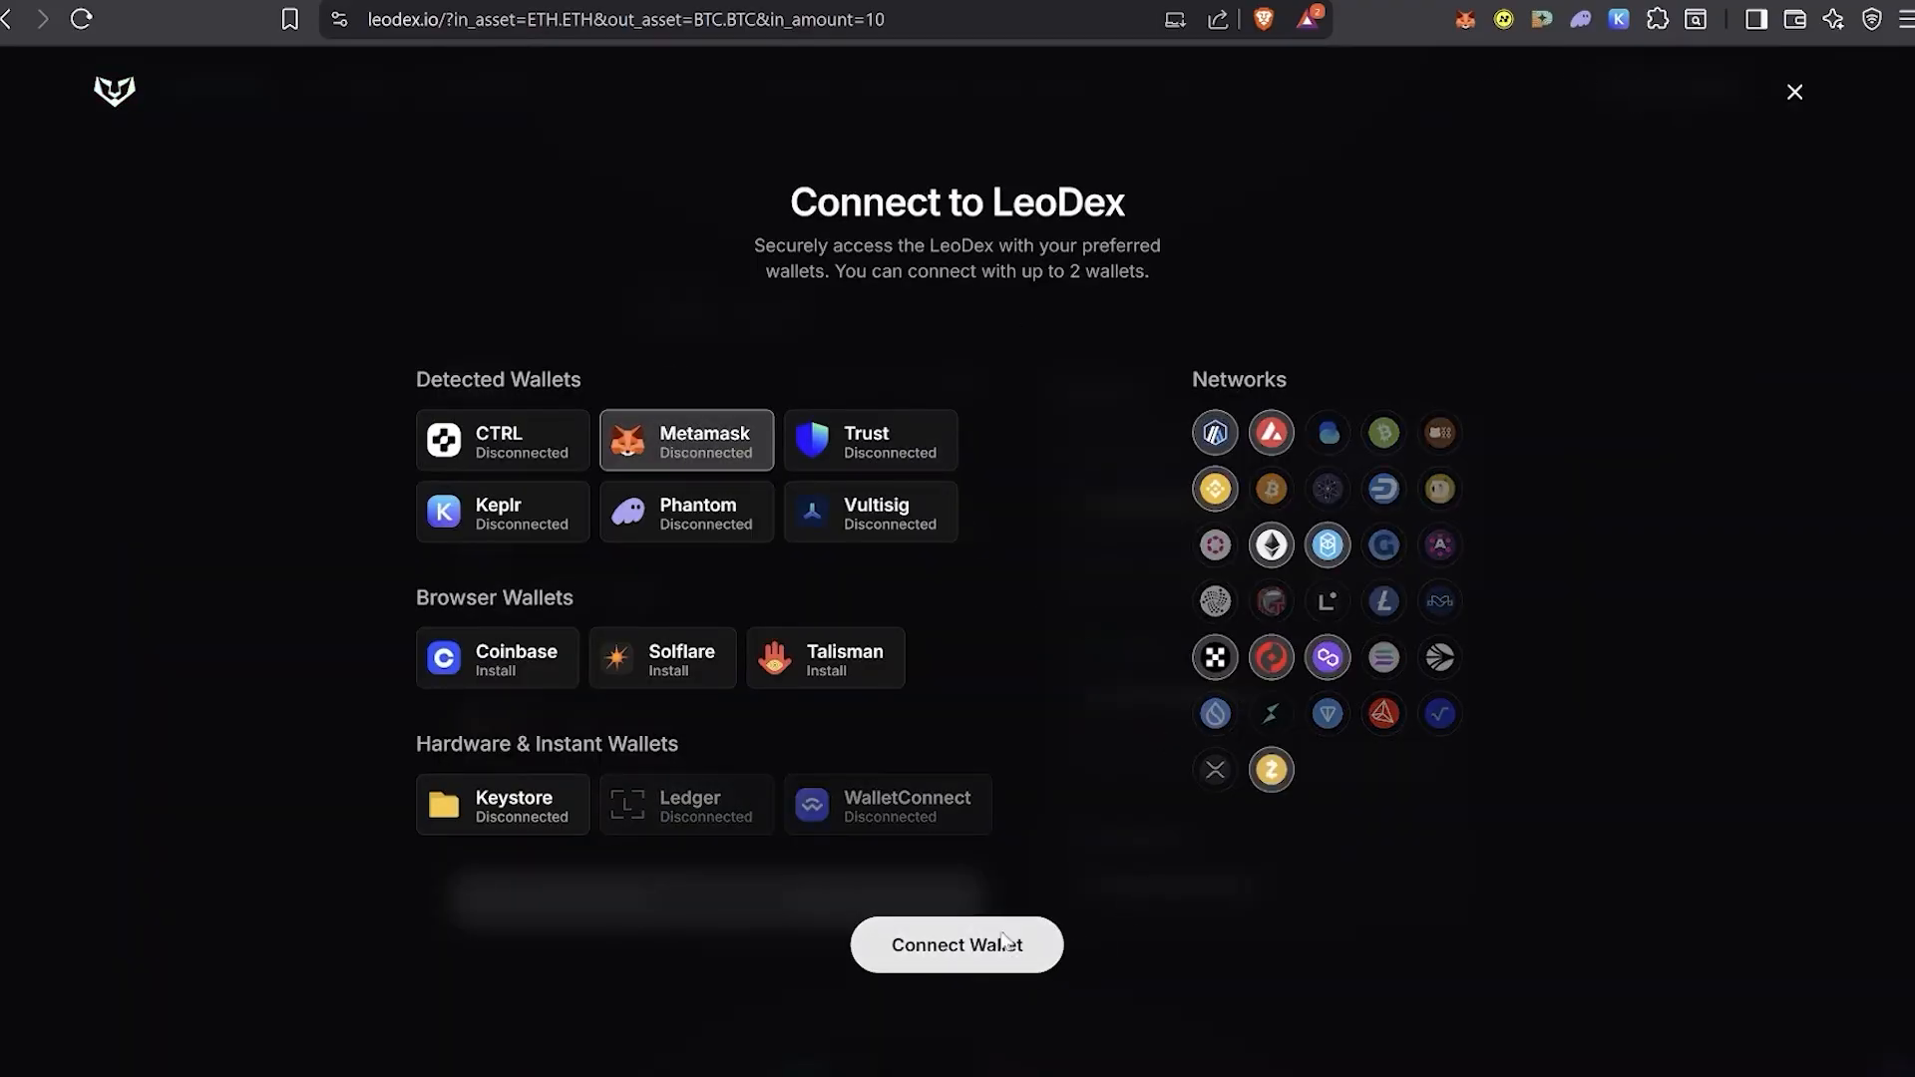
pyautogui.click(1002, 942)
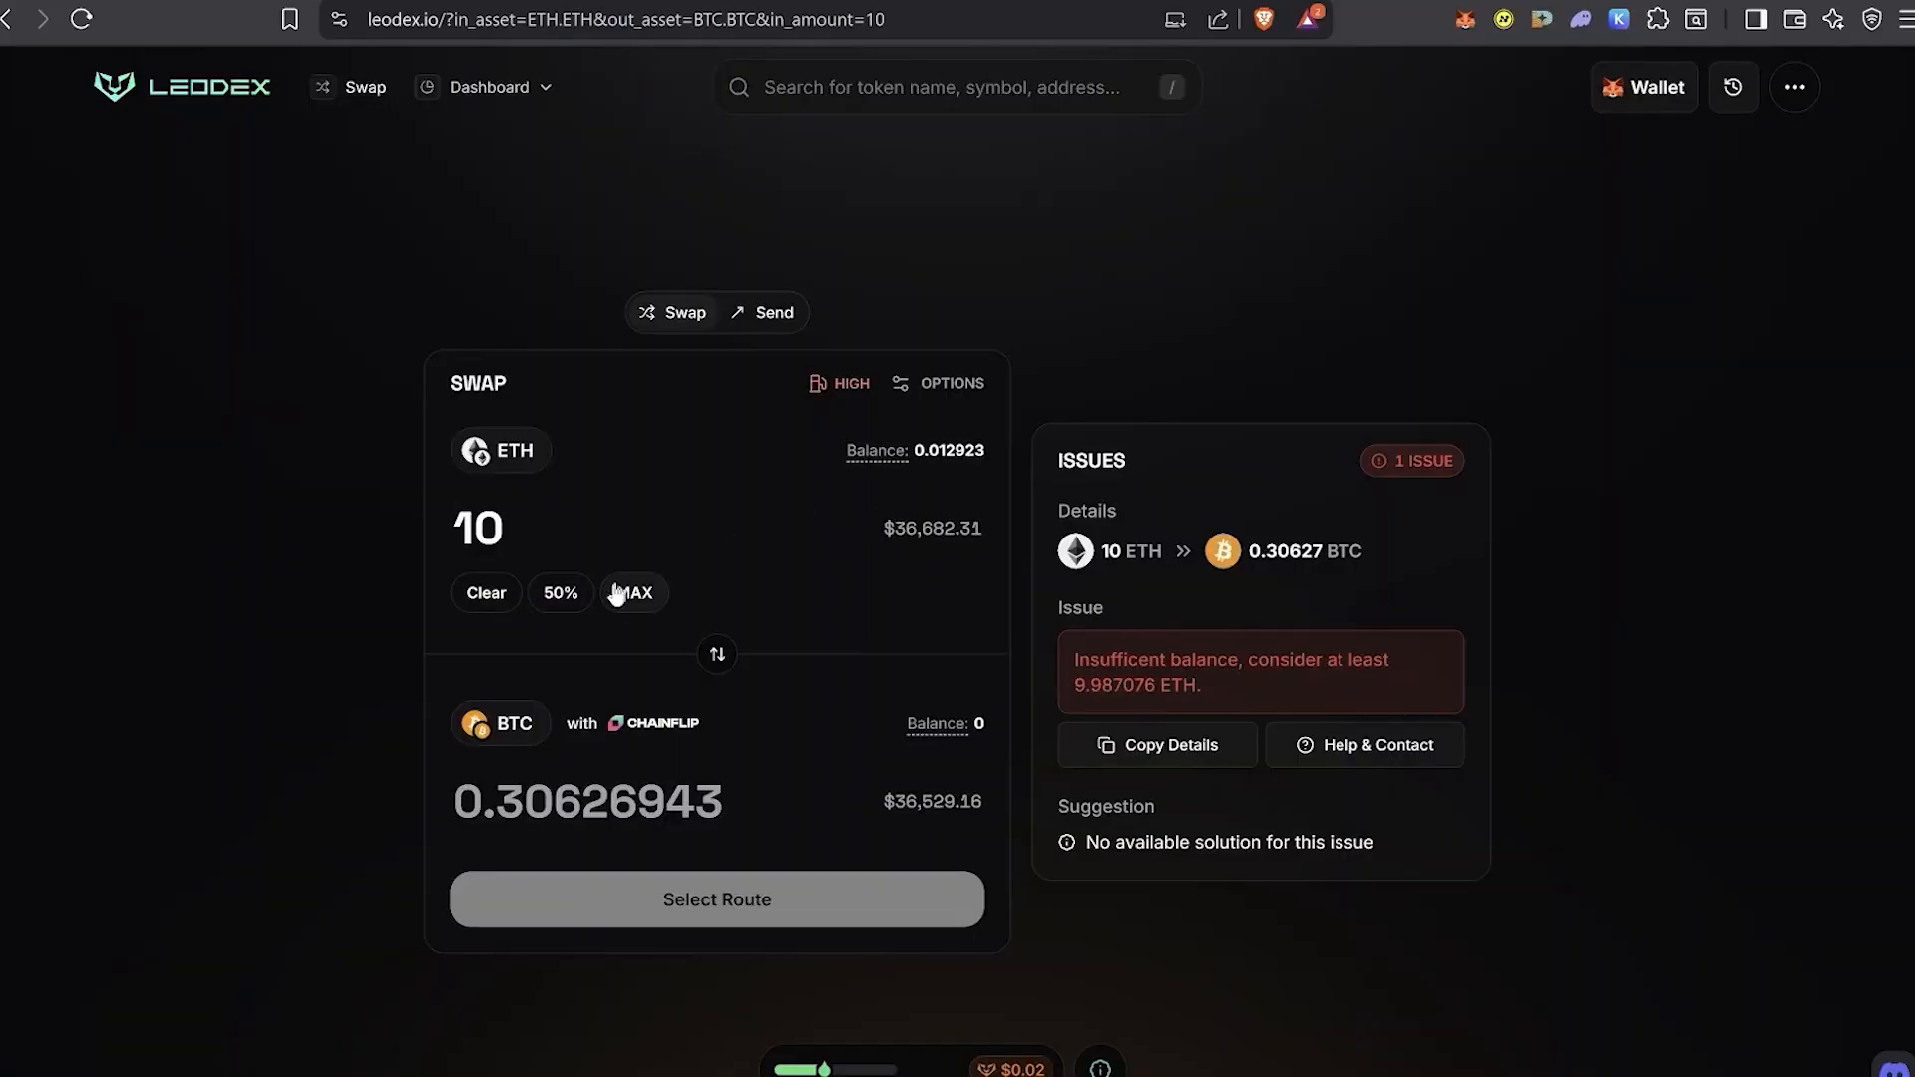
# Set up a swap of 0.012 ETH to ZEC.
pyautogui.click(564, 595)
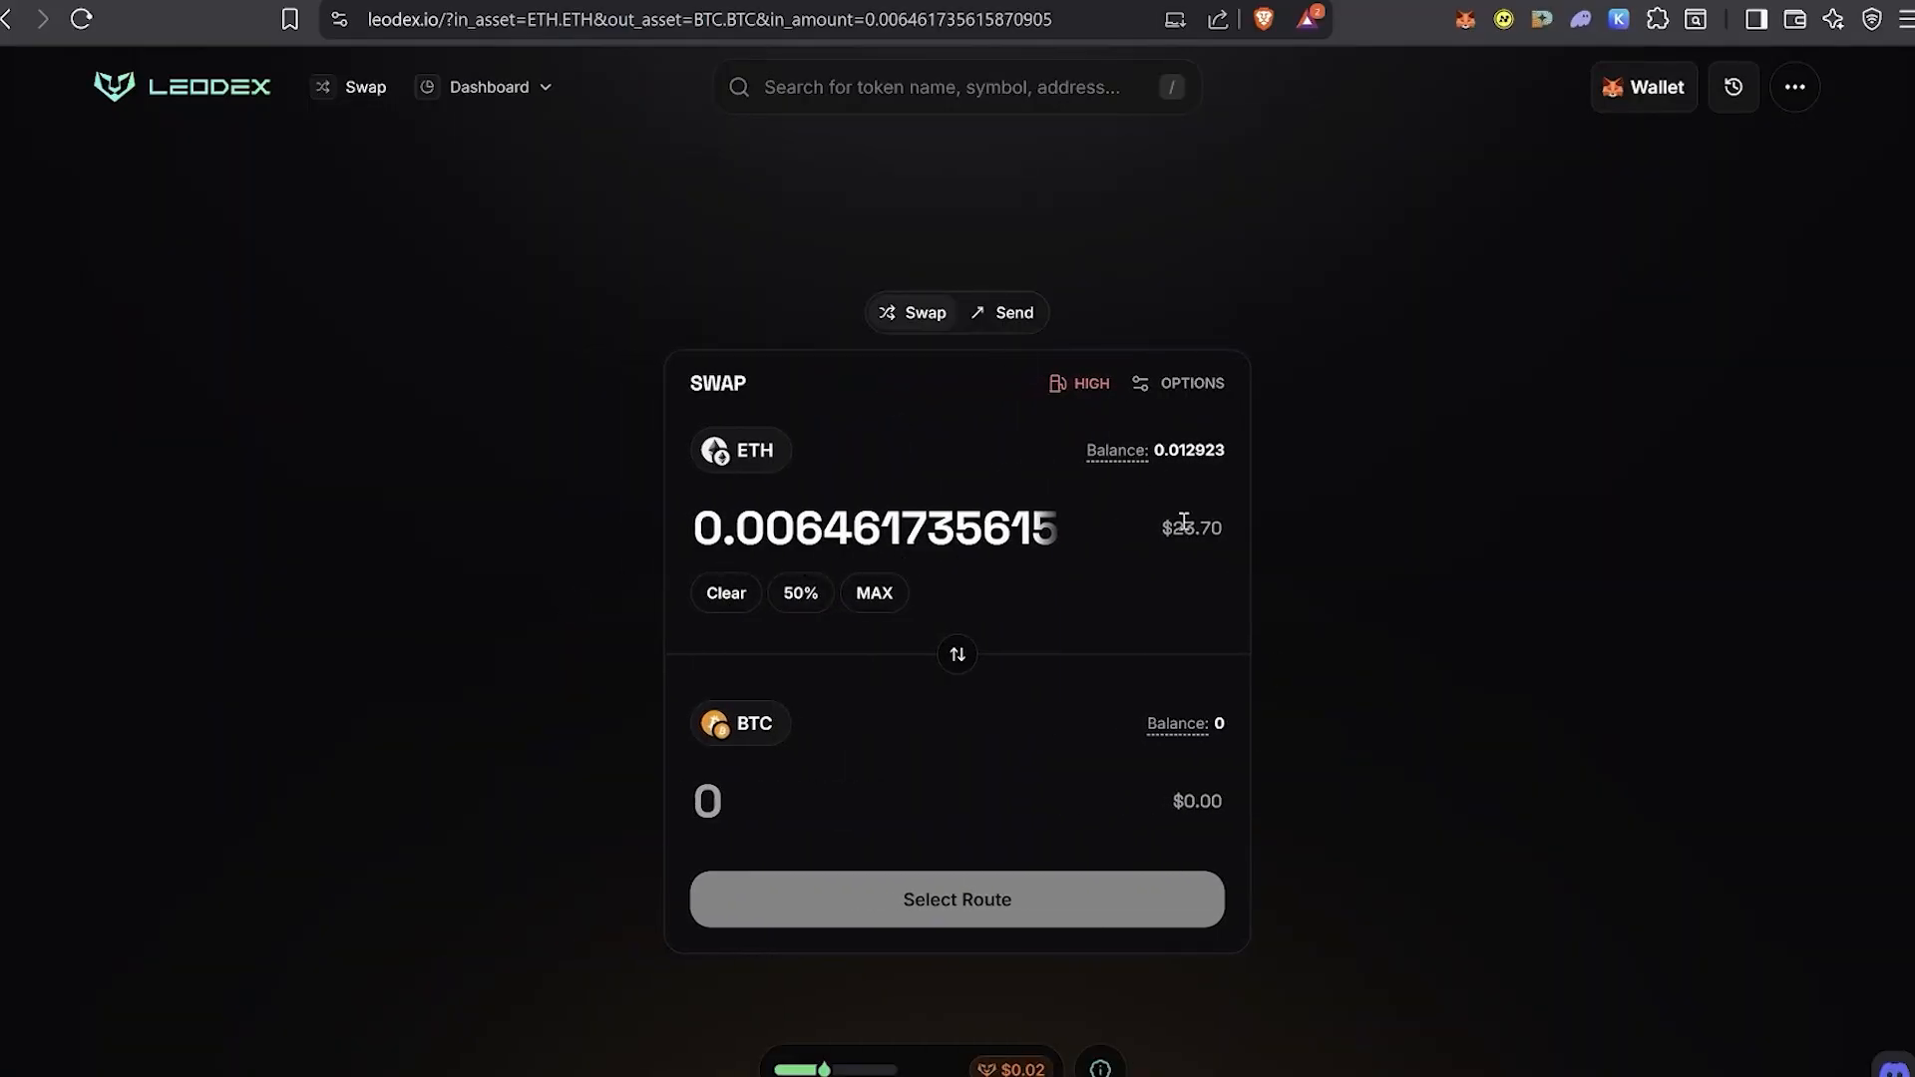
pyautogui.click(738, 720)
pyautogui.write('zec')
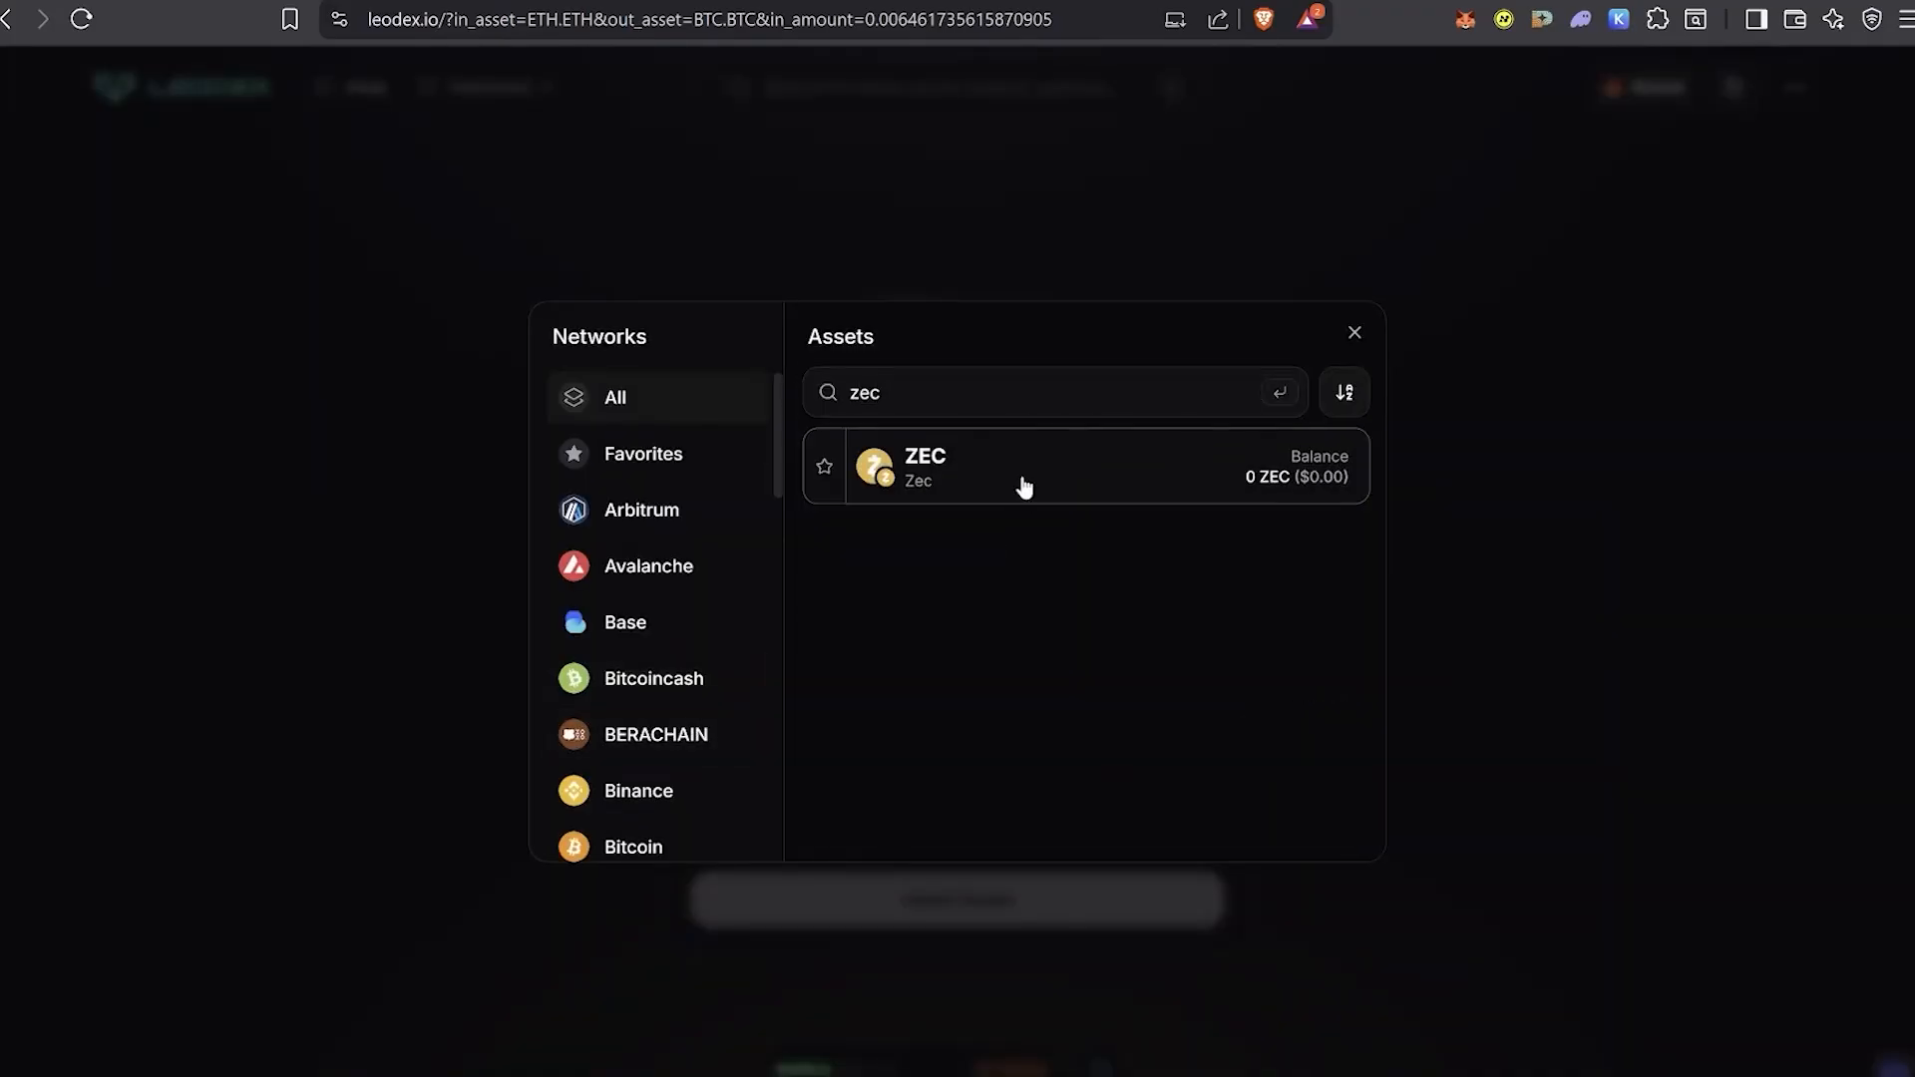
pyautogui.click(1022, 475)
pyautogui.click(672, 494)
pyautogui.press('BackSpace')
pyautogui.press('BackSpace')
pyautogui.press('BackSpace')
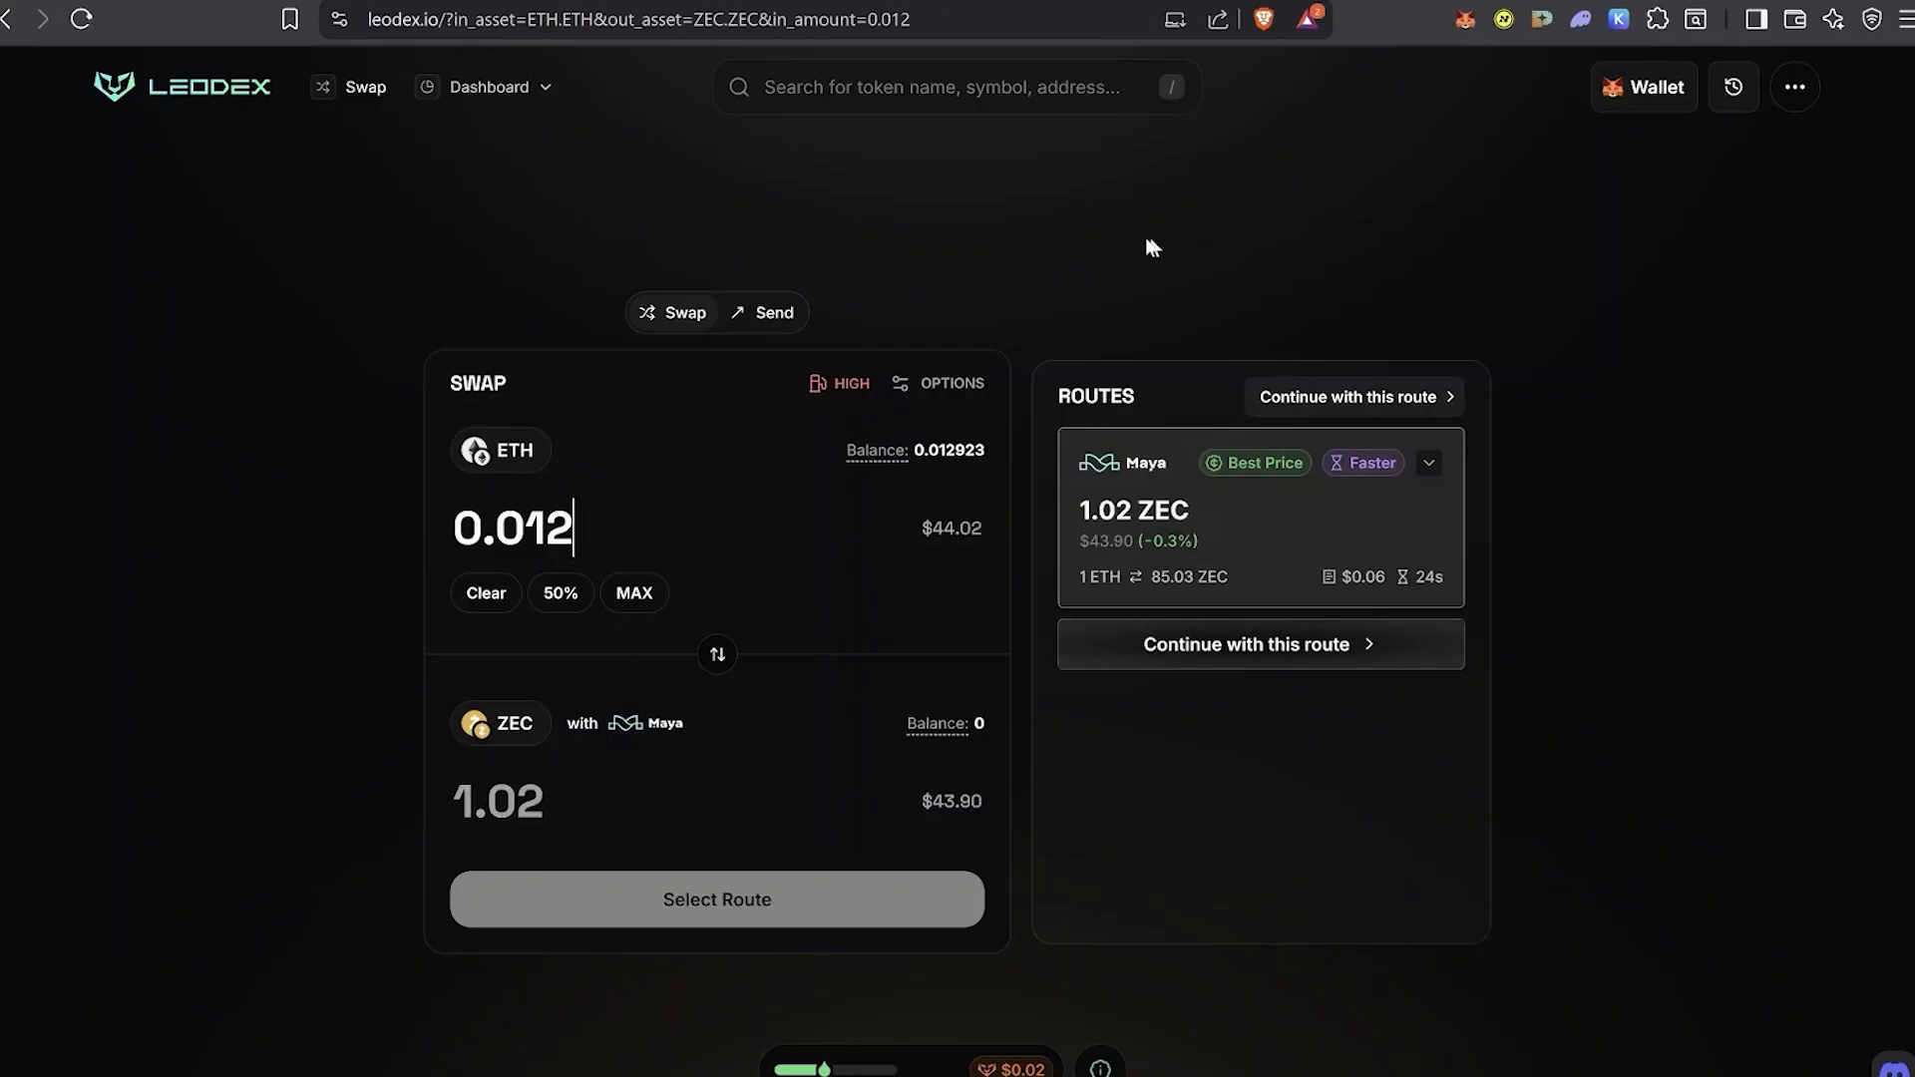
# Continue with the Maya route and save the web wallet's transparent address as the swap recipient.
pyautogui.click(1242, 645)
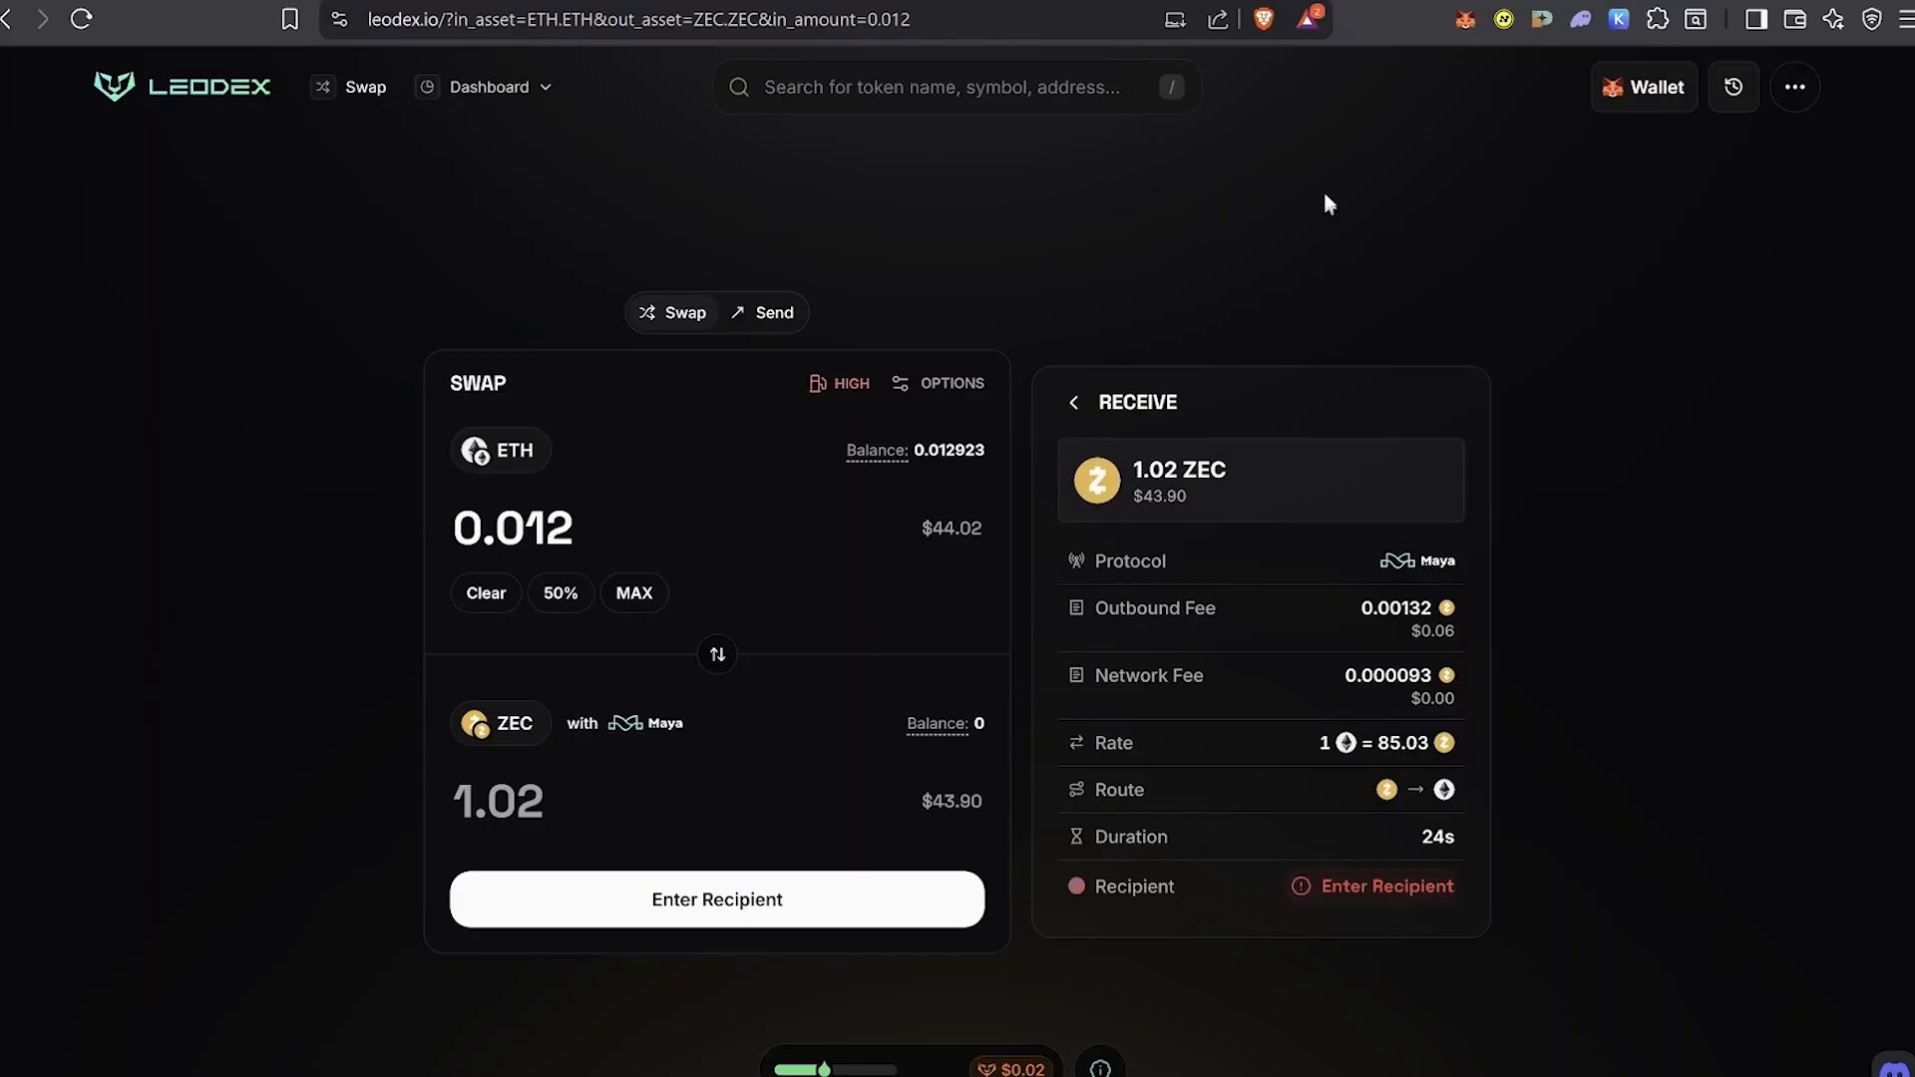
pyautogui.click(1187, 2)
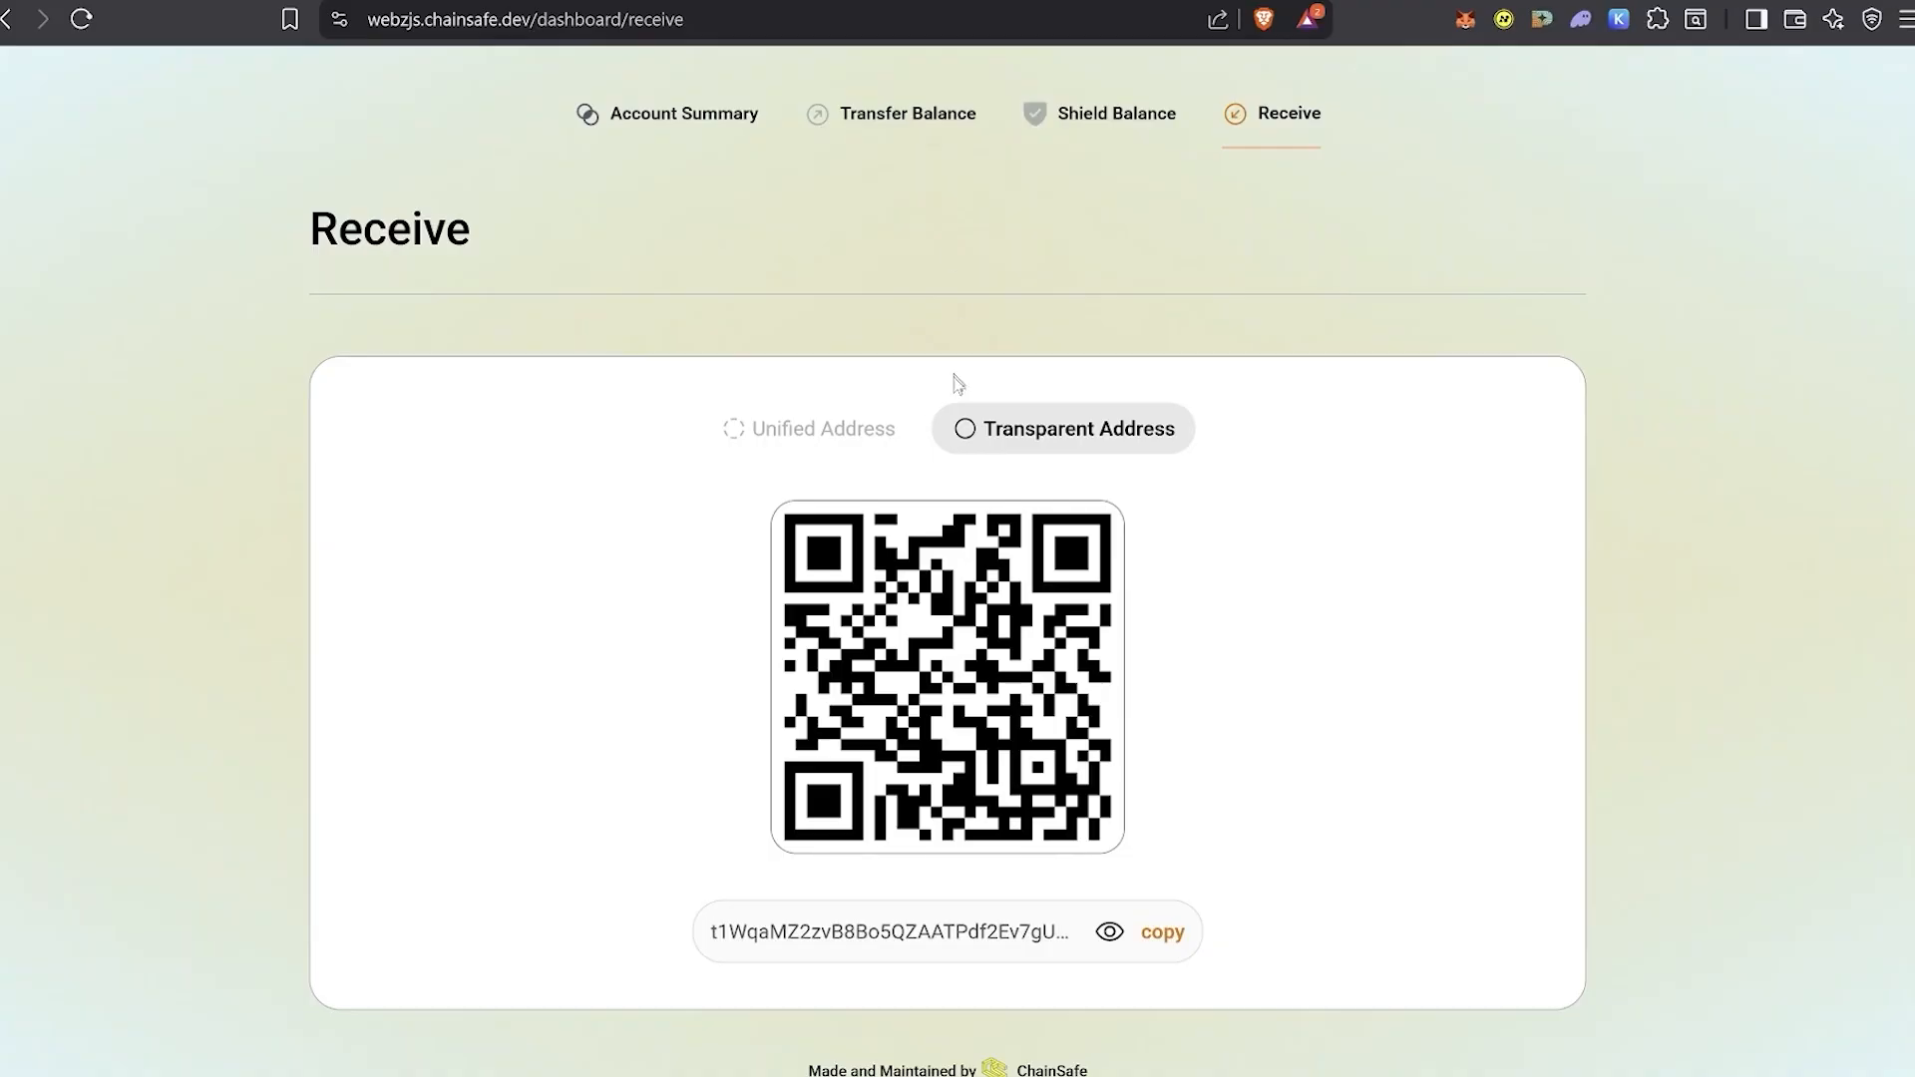
pyautogui.click(1175, 941)
pyautogui.click(1188, 2)
pyautogui.click(1349, 878)
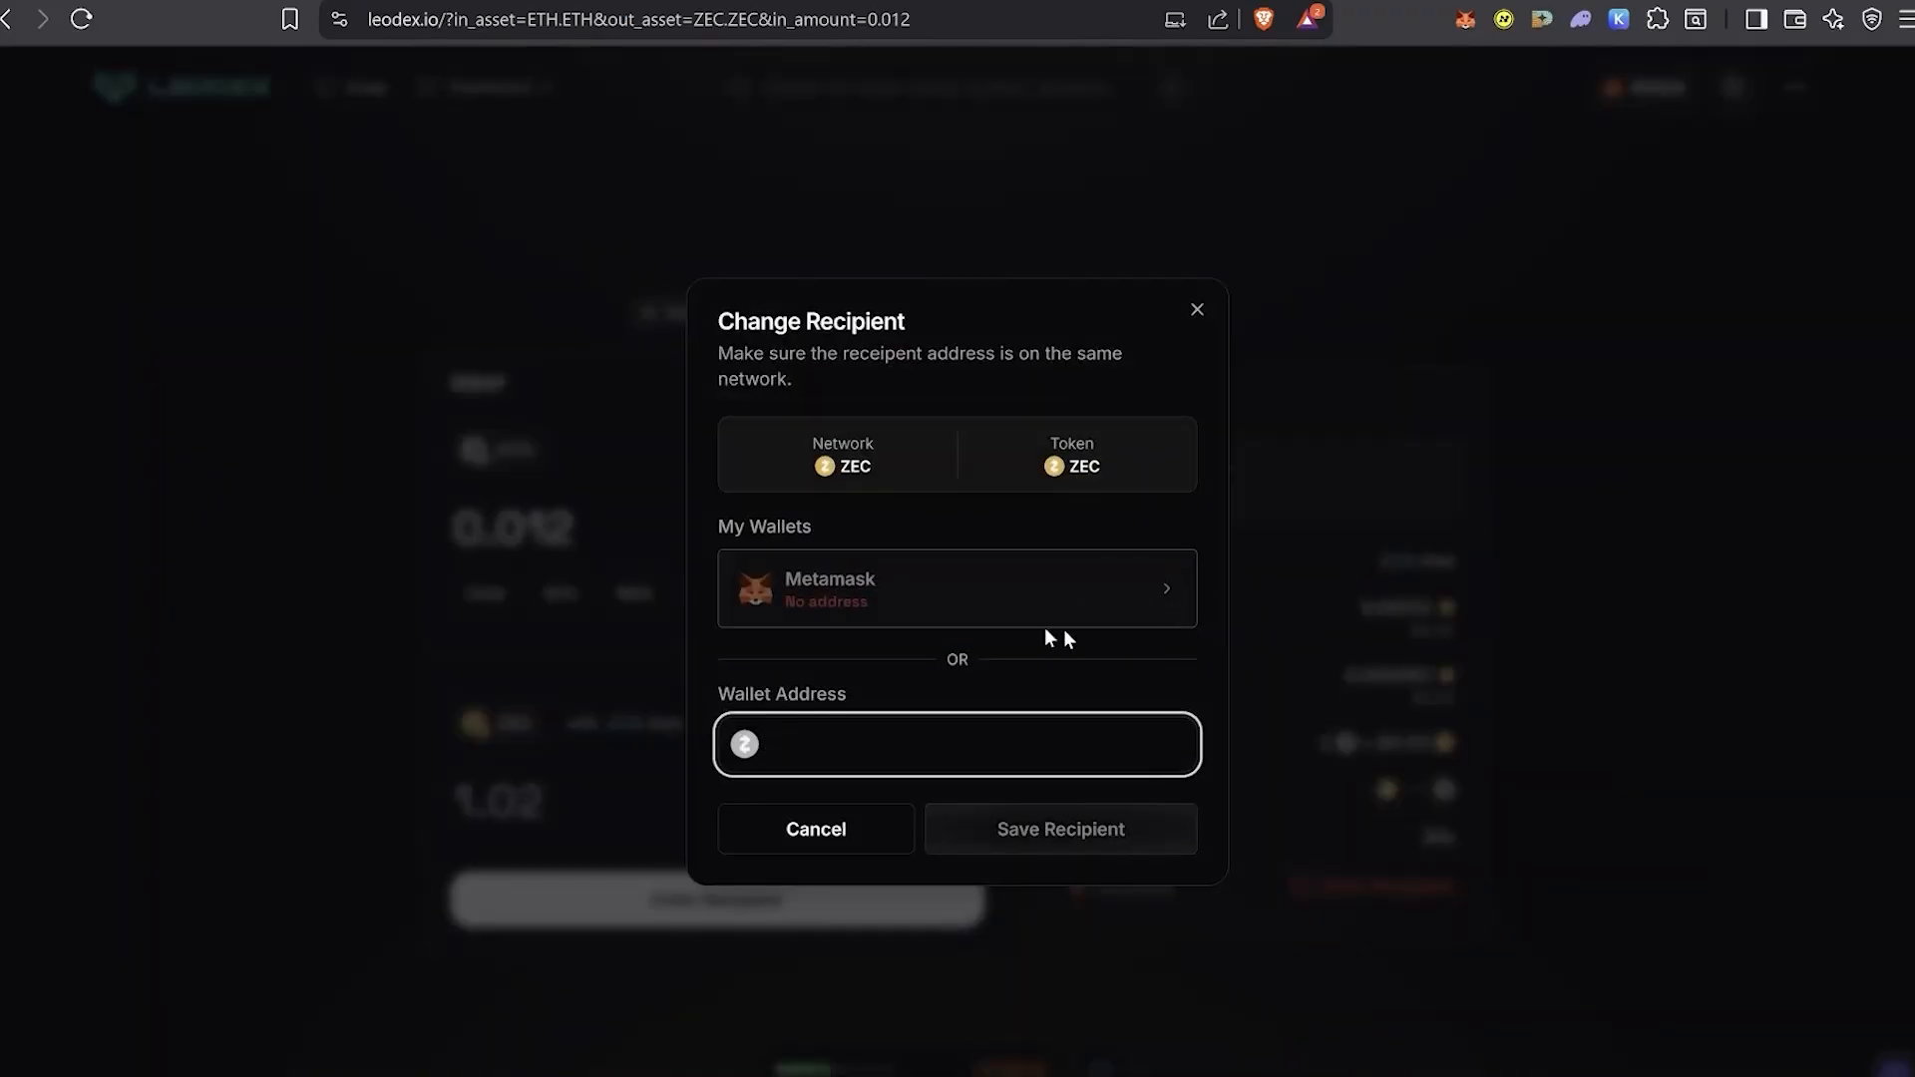
pyautogui.hotkey('ctrl', 'v')
pyautogui.click(1043, 836)
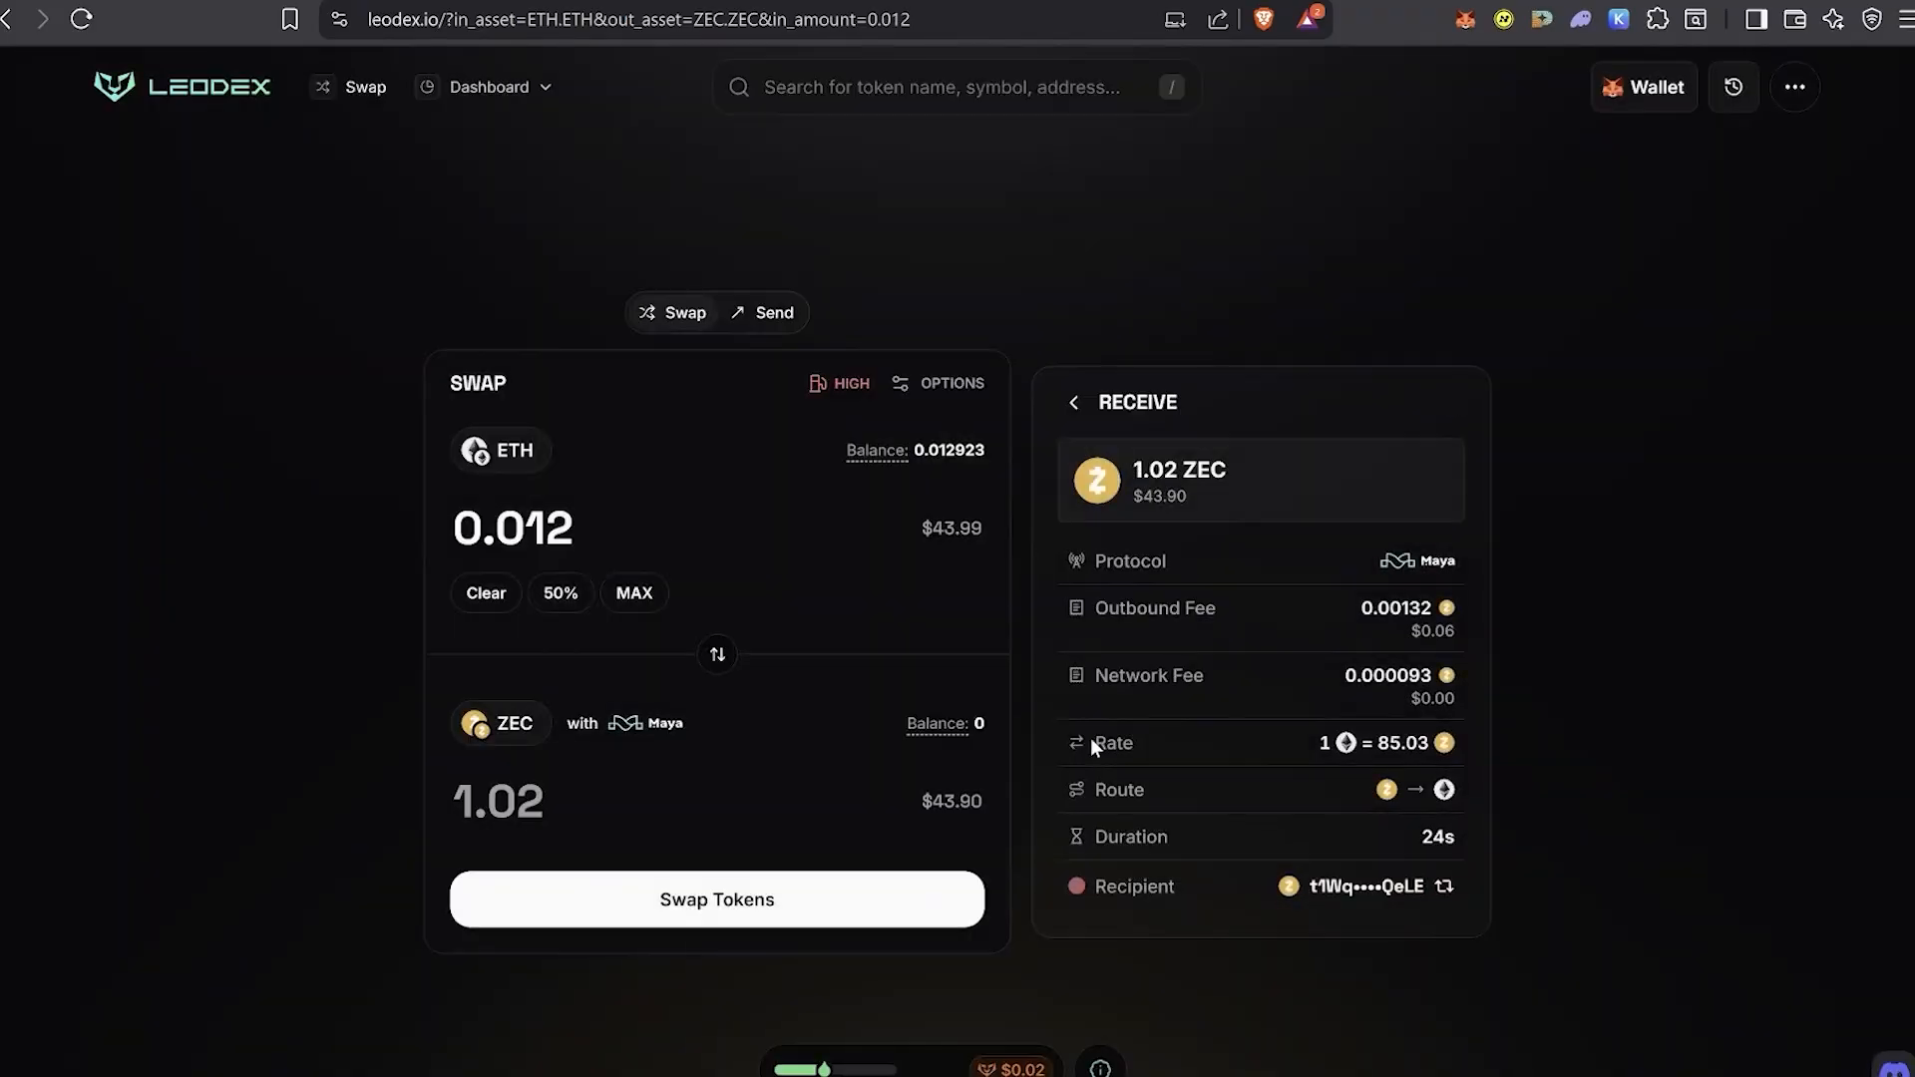
# Confirm the ETH to ZEC swap, acknowledging the different recipient address, and approve the transaction in MetaMask.
pyautogui.click(858, 910)
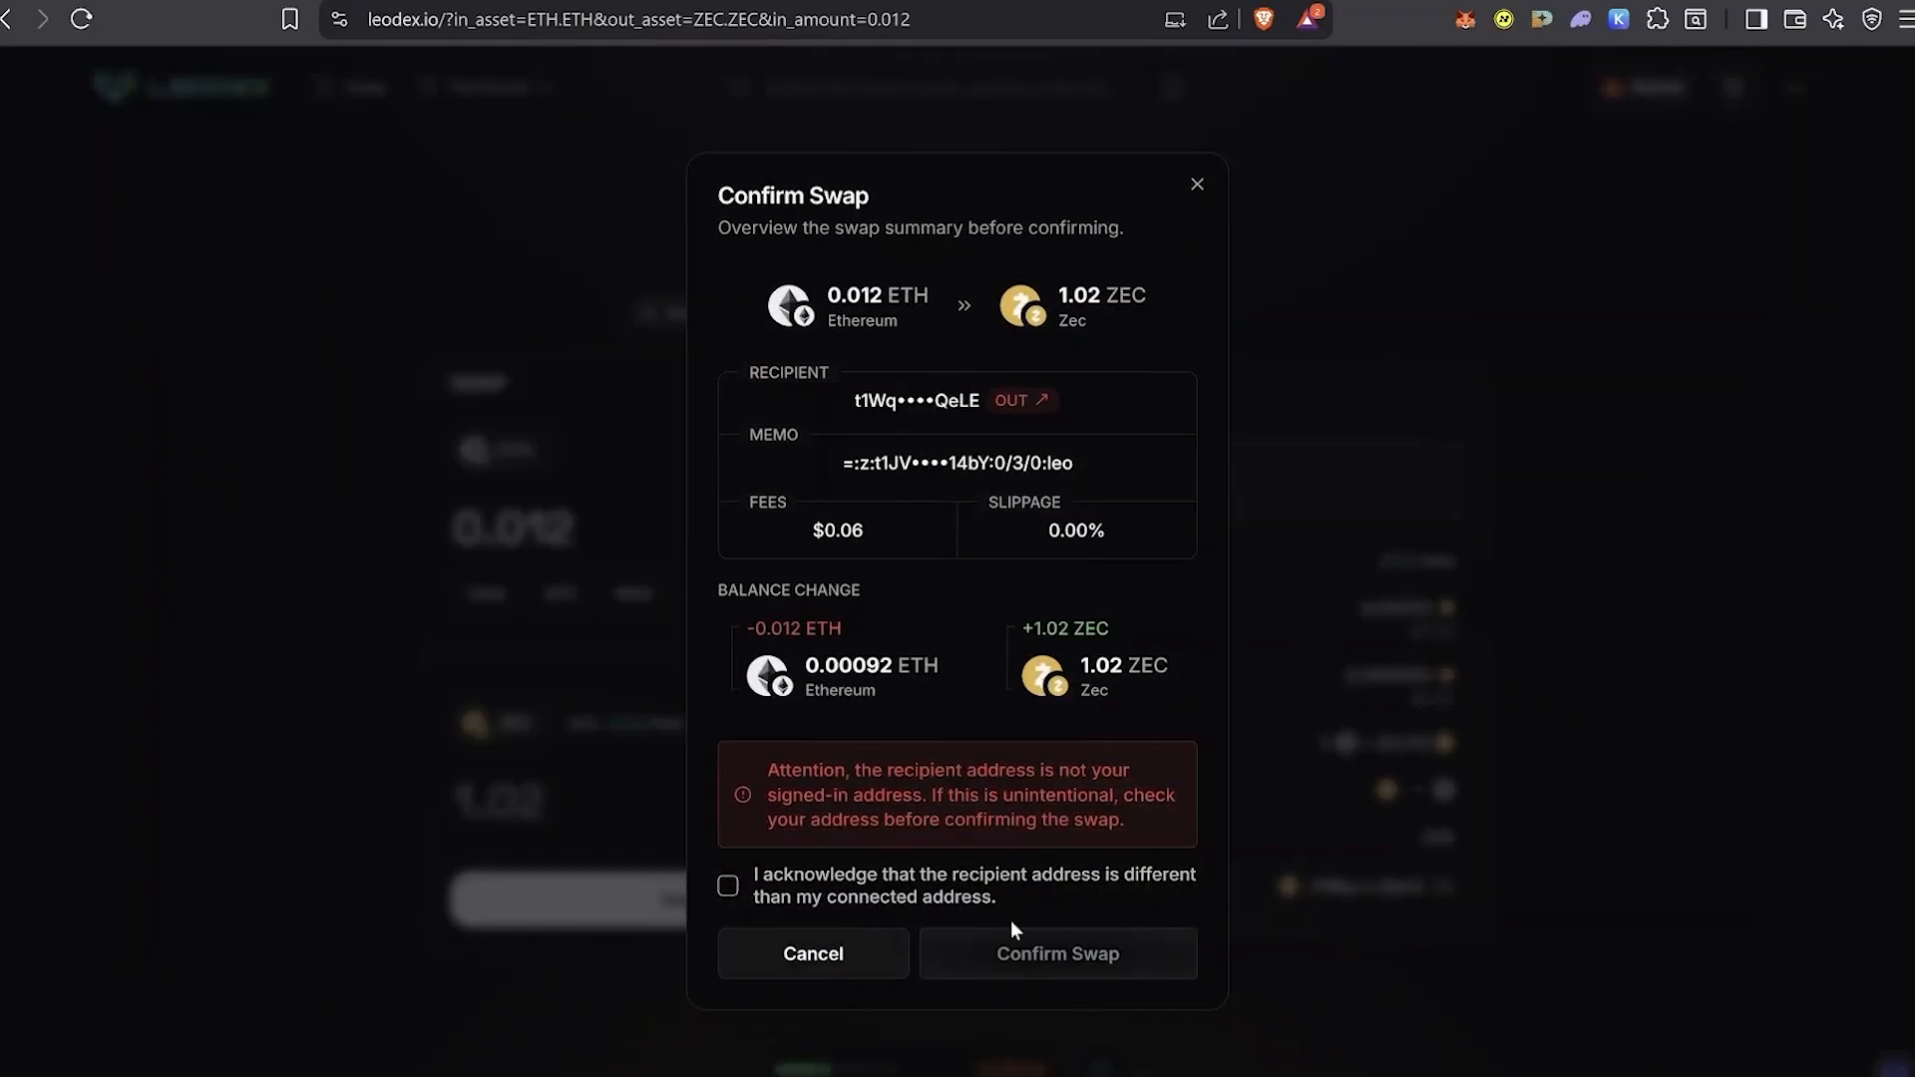
pyautogui.click(885, 888)
pyautogui.click(1092, 956)
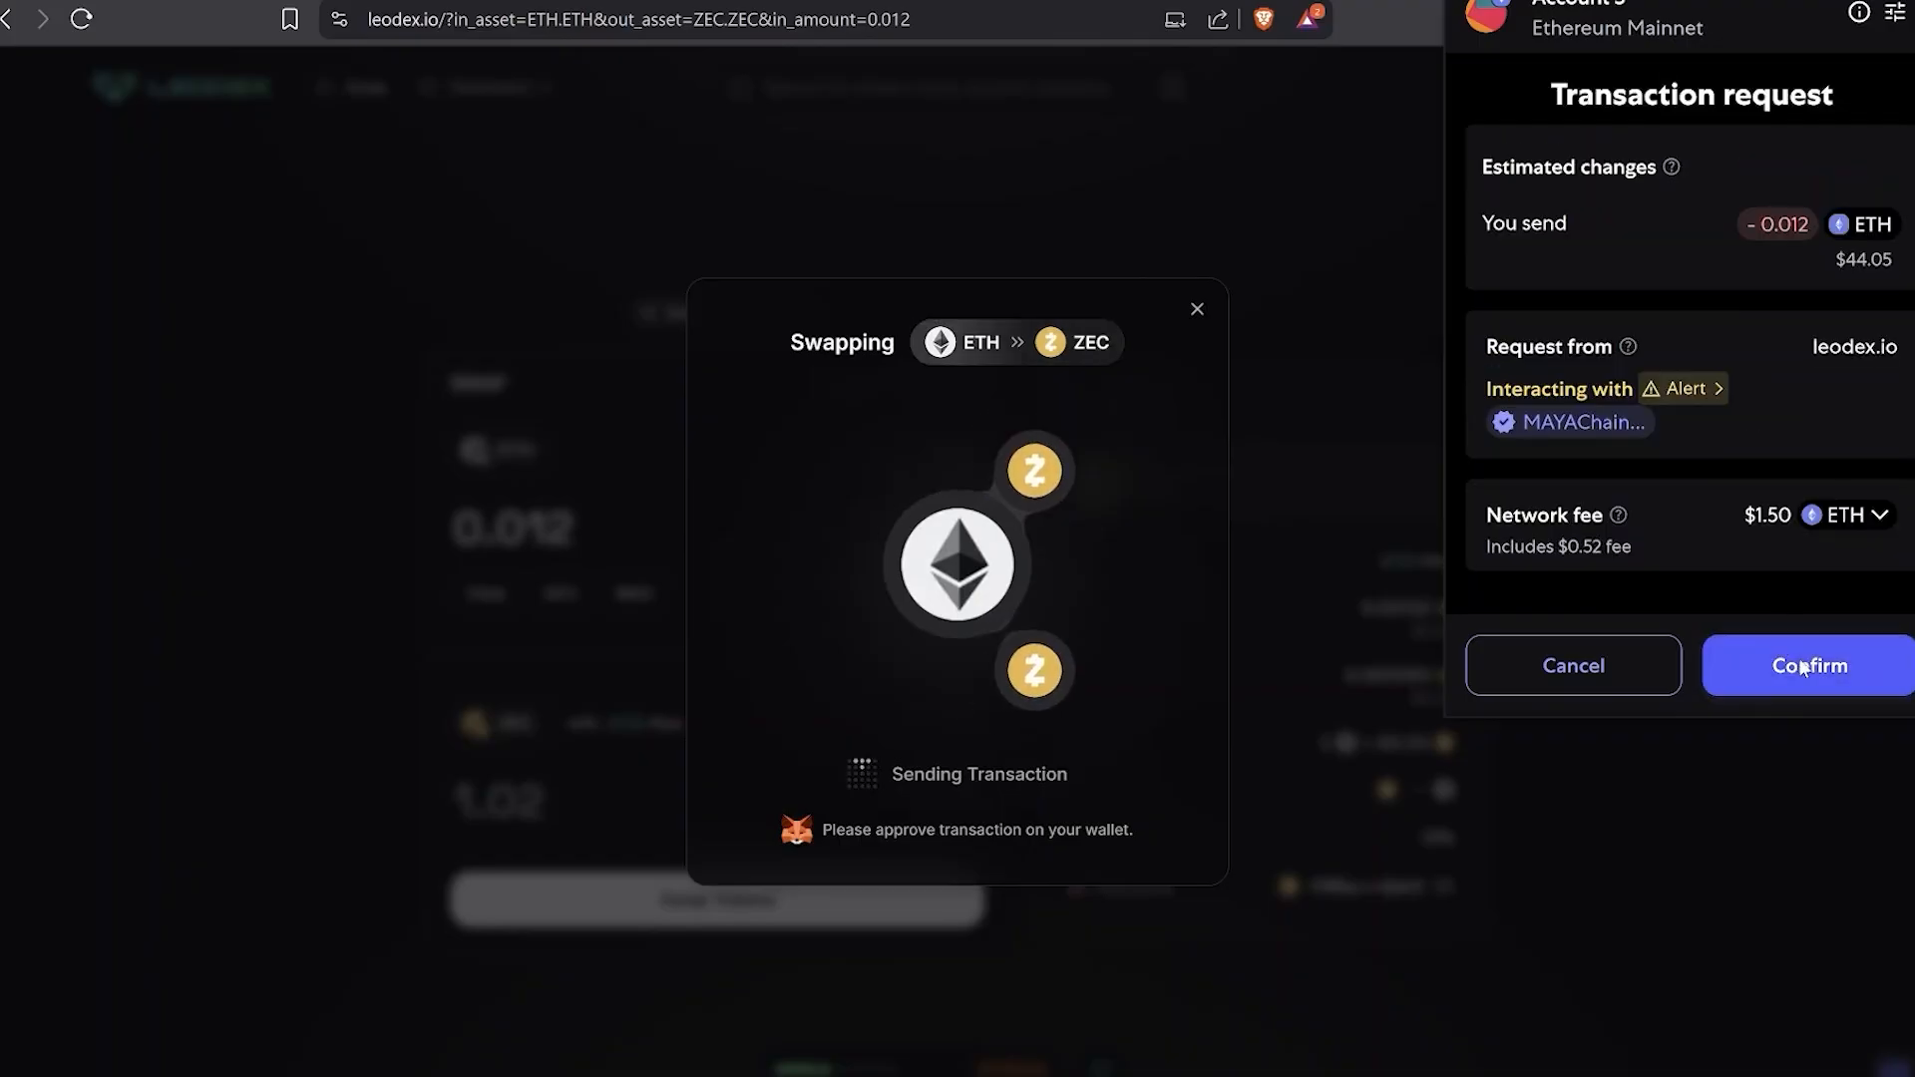
pyautogui.click(1804, 668)
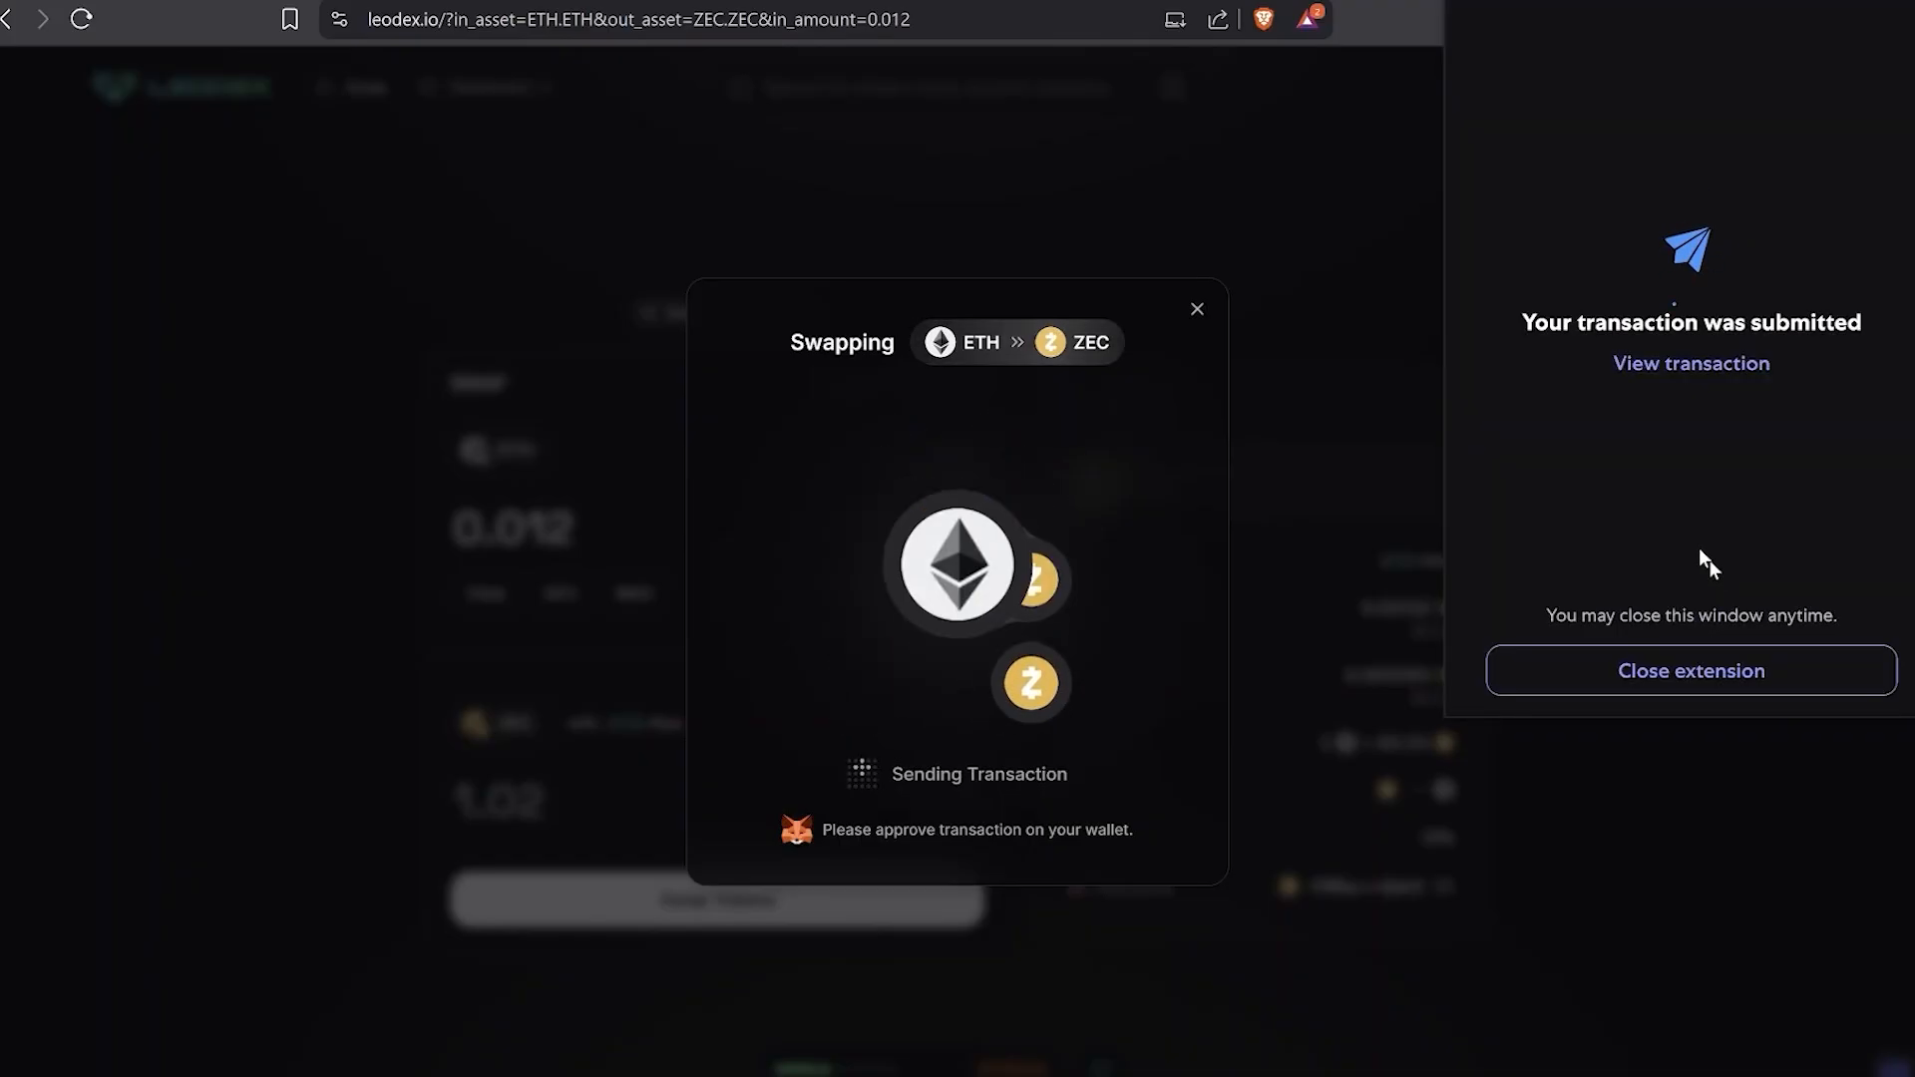
pyautogui.click(1672, 673)
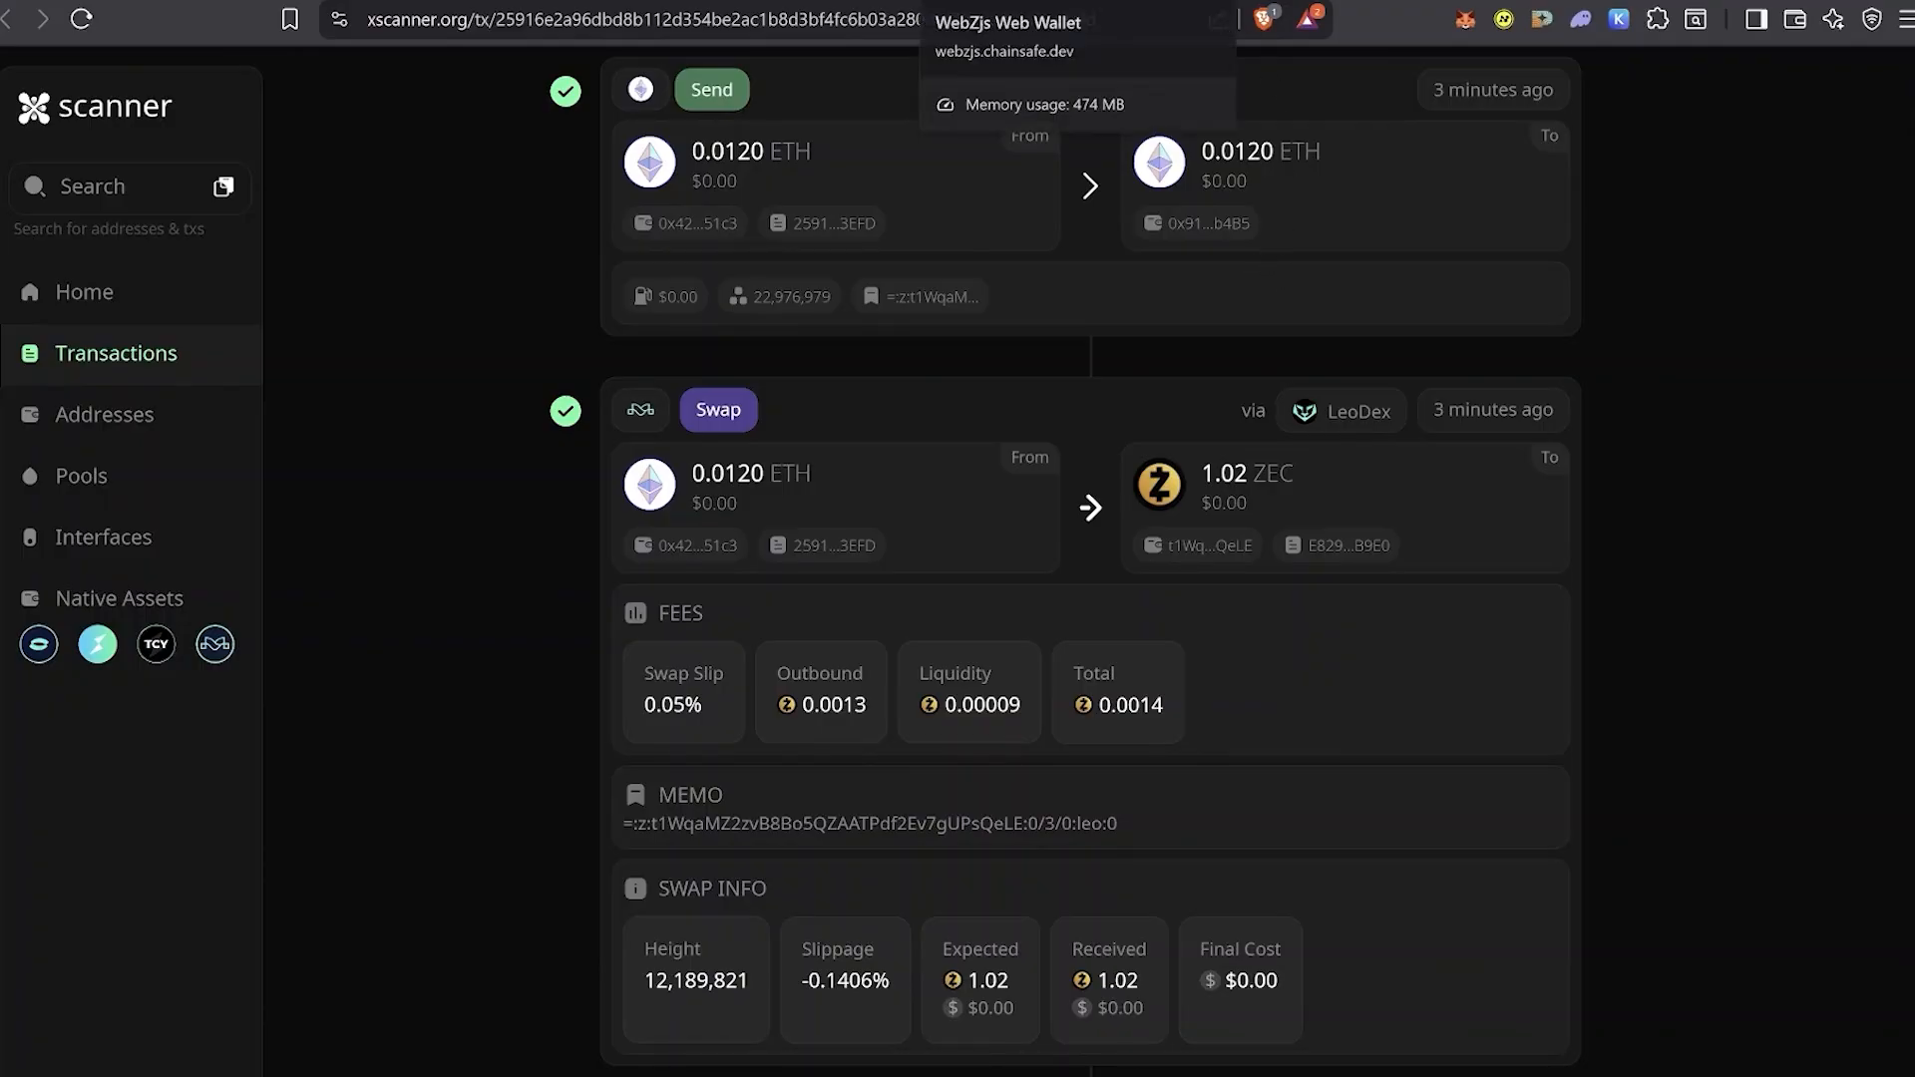
# Return to the WebZjs web wallet and examine the unshielded balance in the account summary.
pyautogui.click(1008, 2)
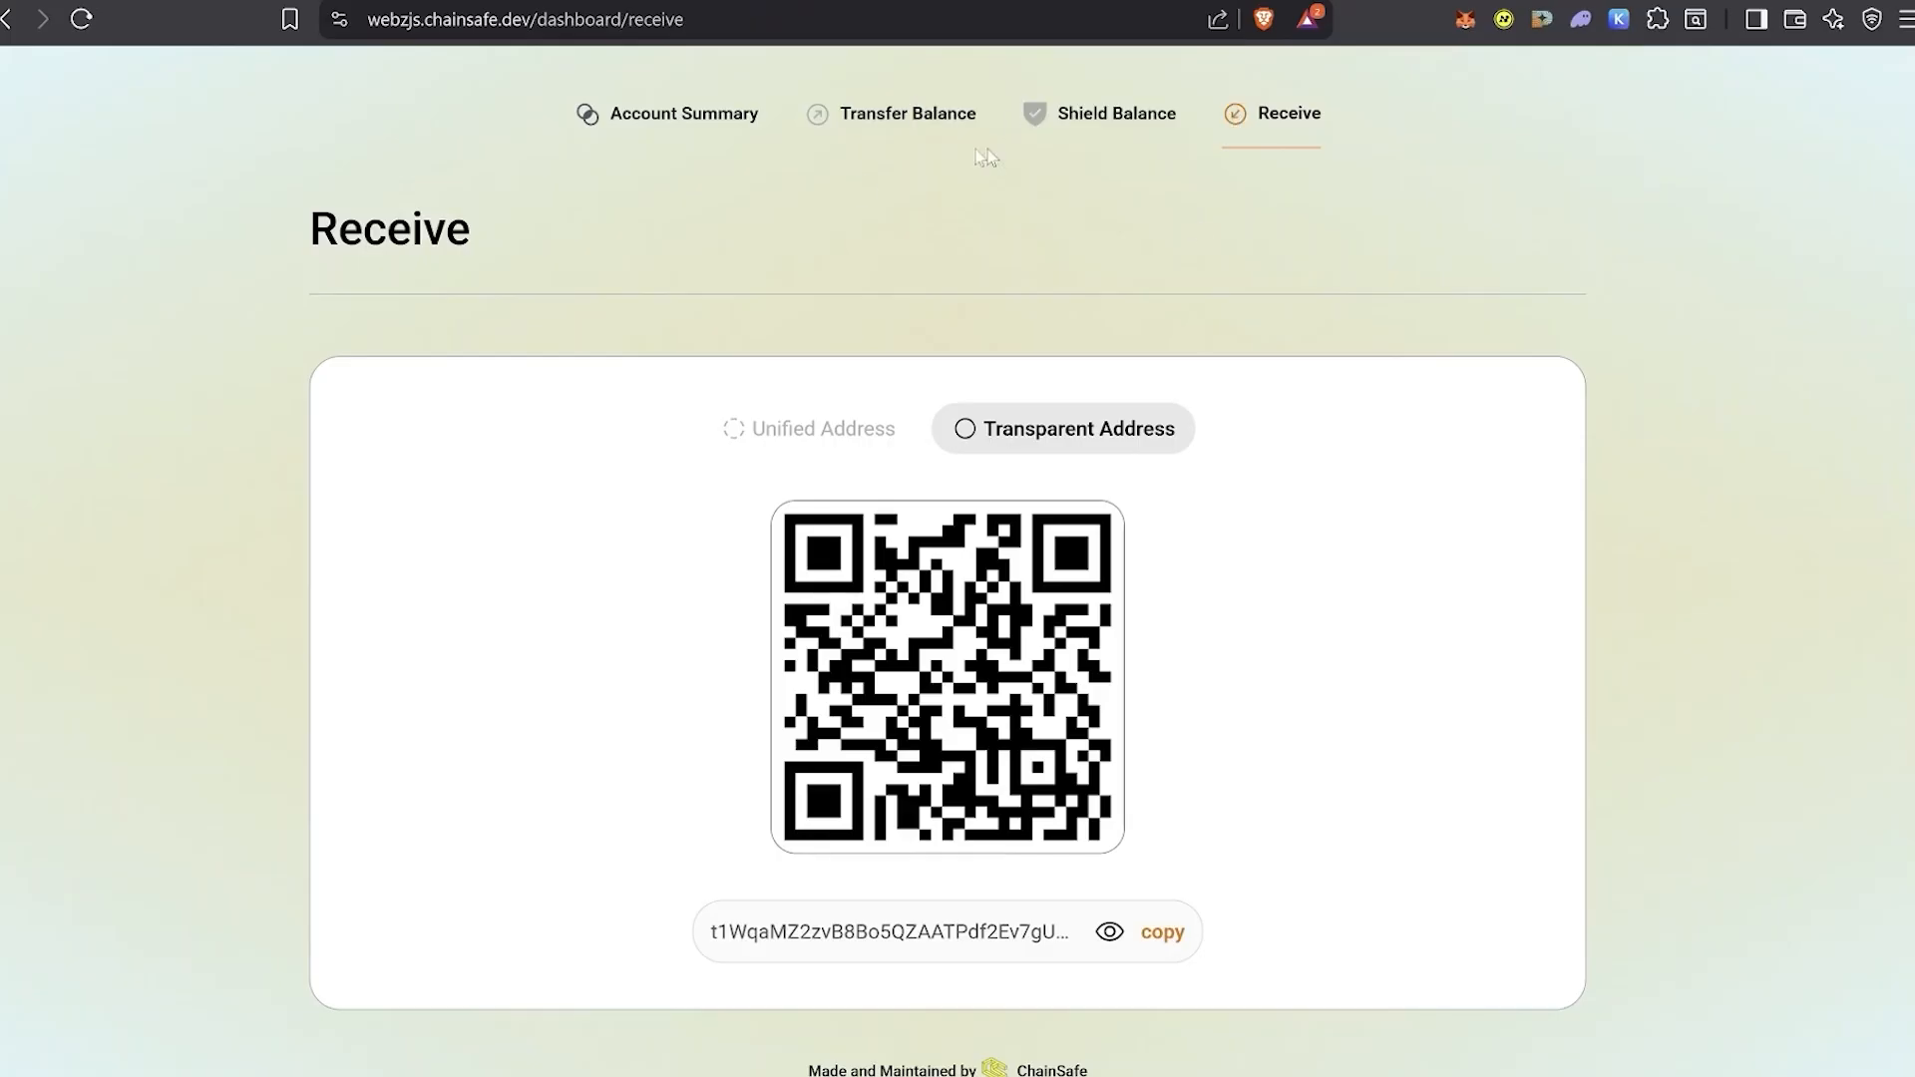
pyautogui.click(692, 121)
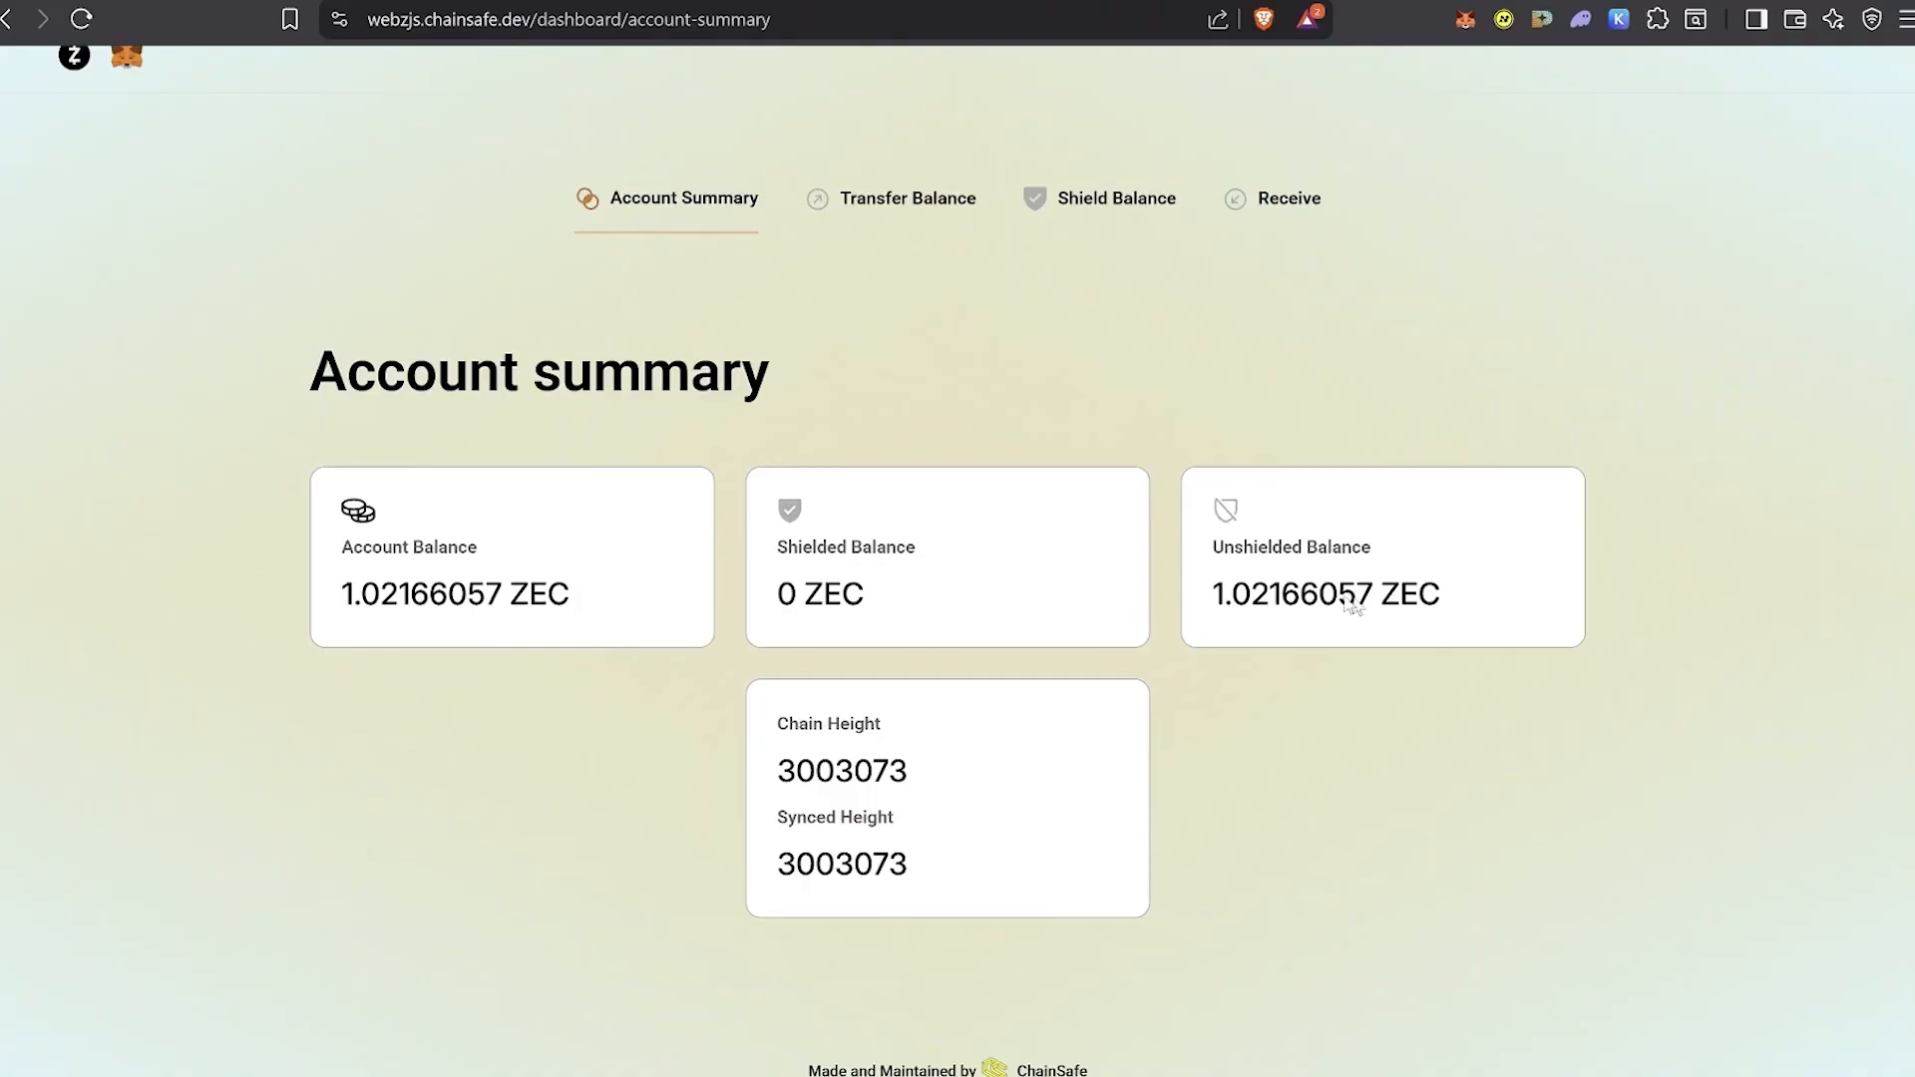
pyautogui.moveTo(1420, 618); pyautogui.dragTo(1163, 531)
pyautogui.click(1335, 441)
# Shield the wallet's full unshielded balance of 1.02166057 ZEC to its unified address.
pyautogui.click(1123, 200)
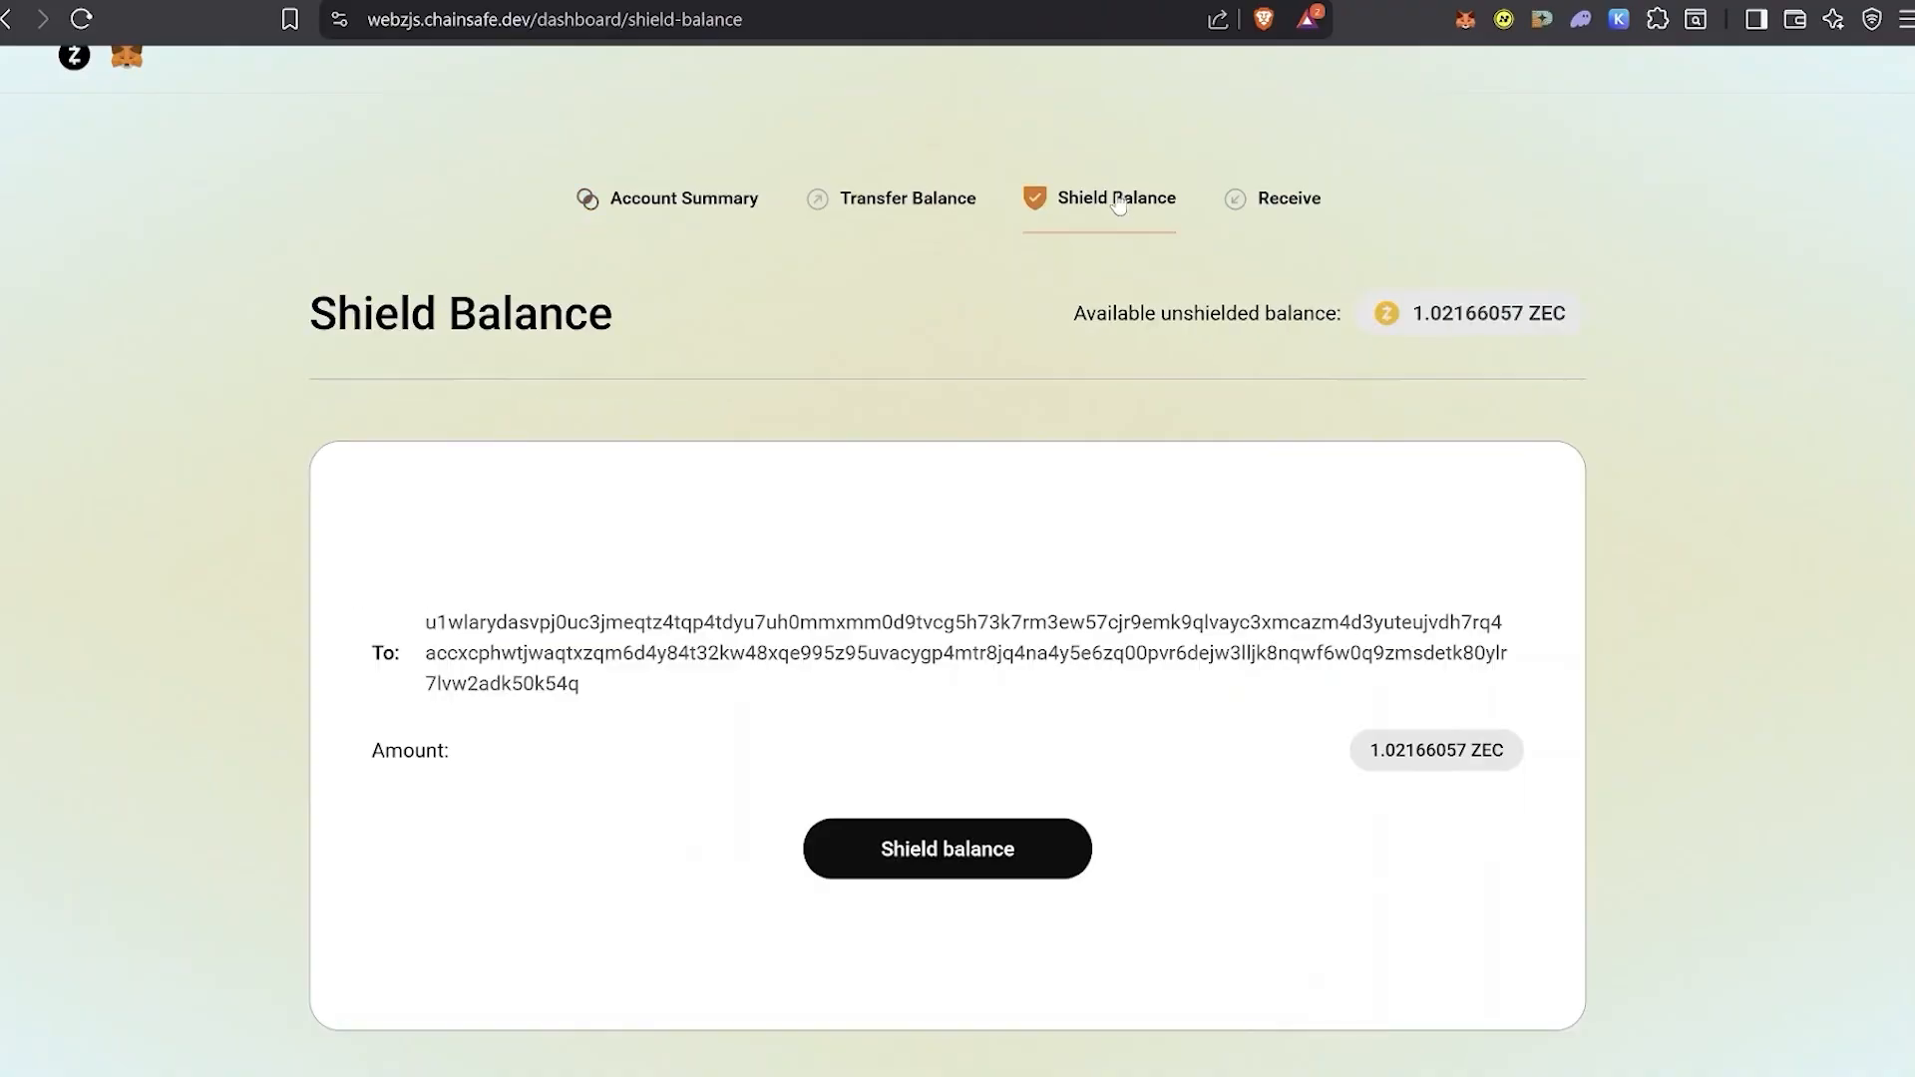
pyautogui.click(1028, 855)
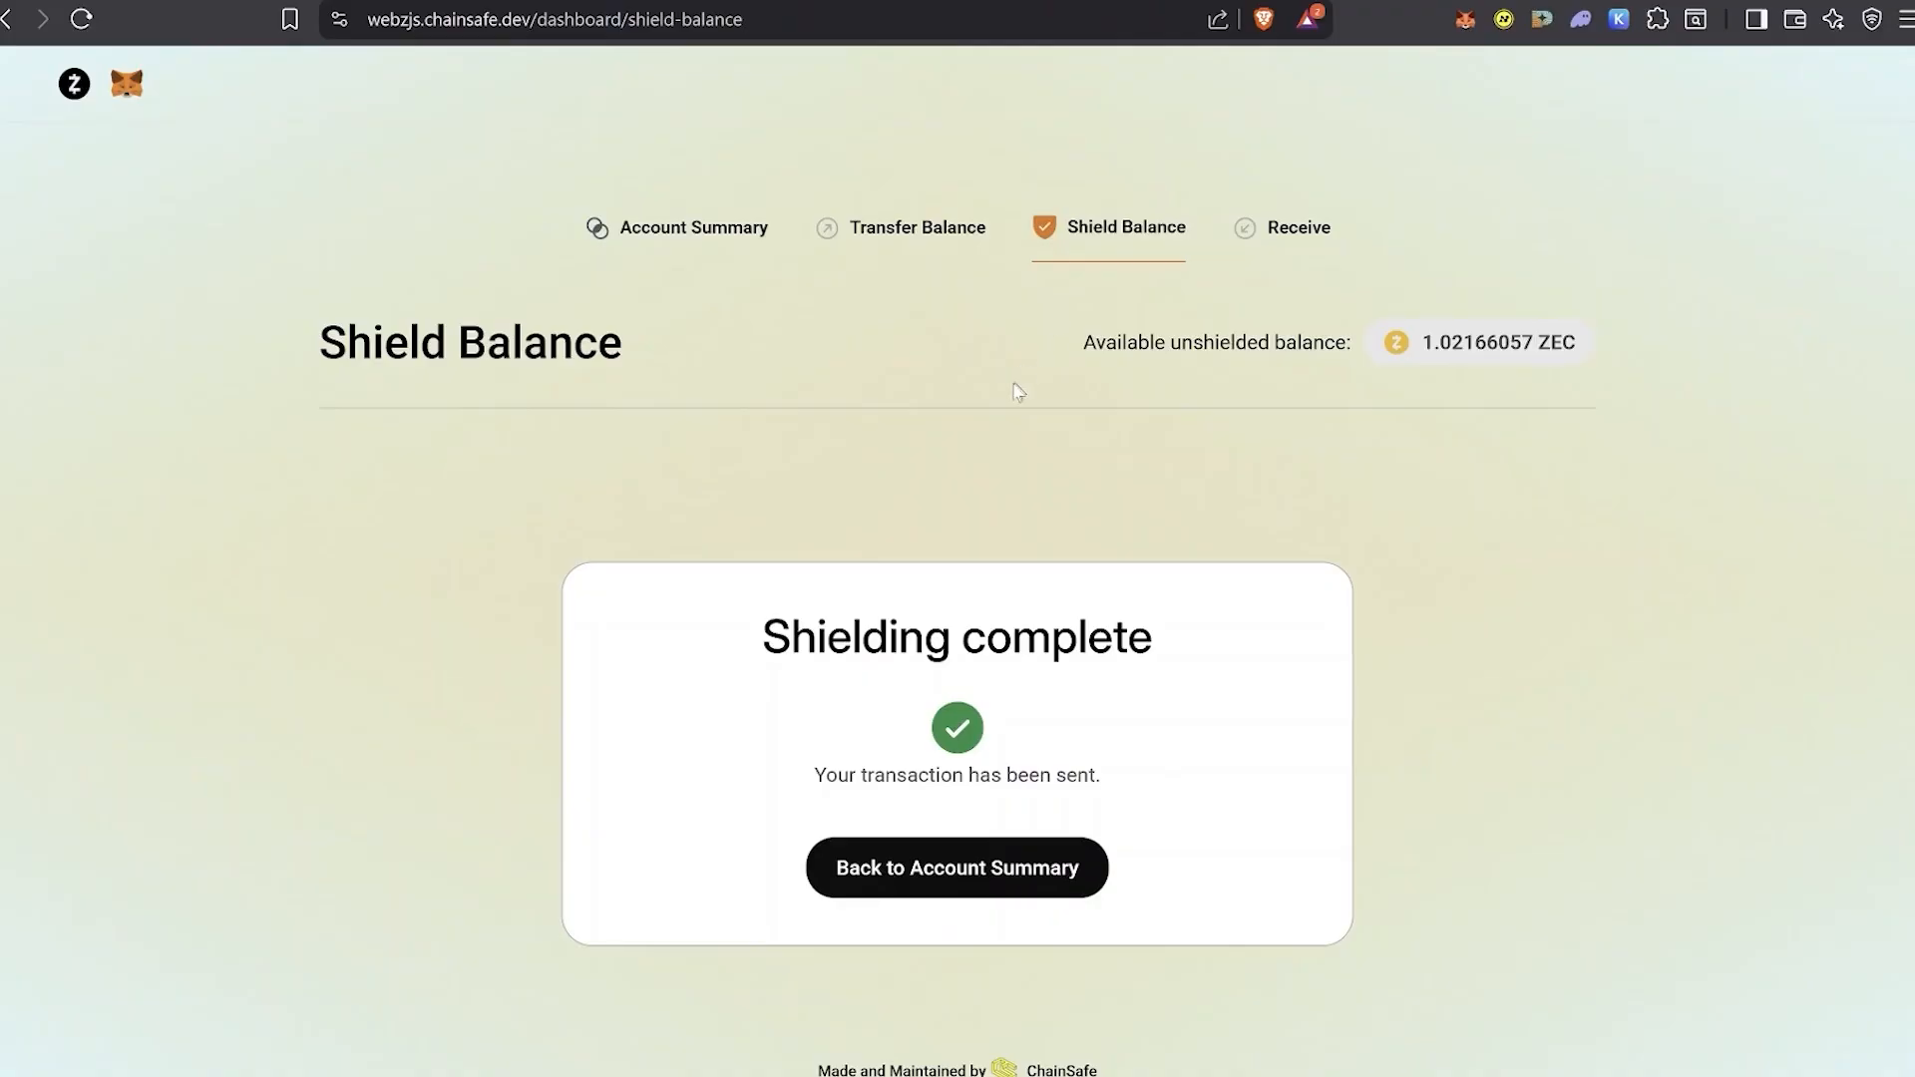
# Copy the wallet's transparent receiving address and look it up in the Zcash Block Explorer.
pyautogui.click(1205, 0)
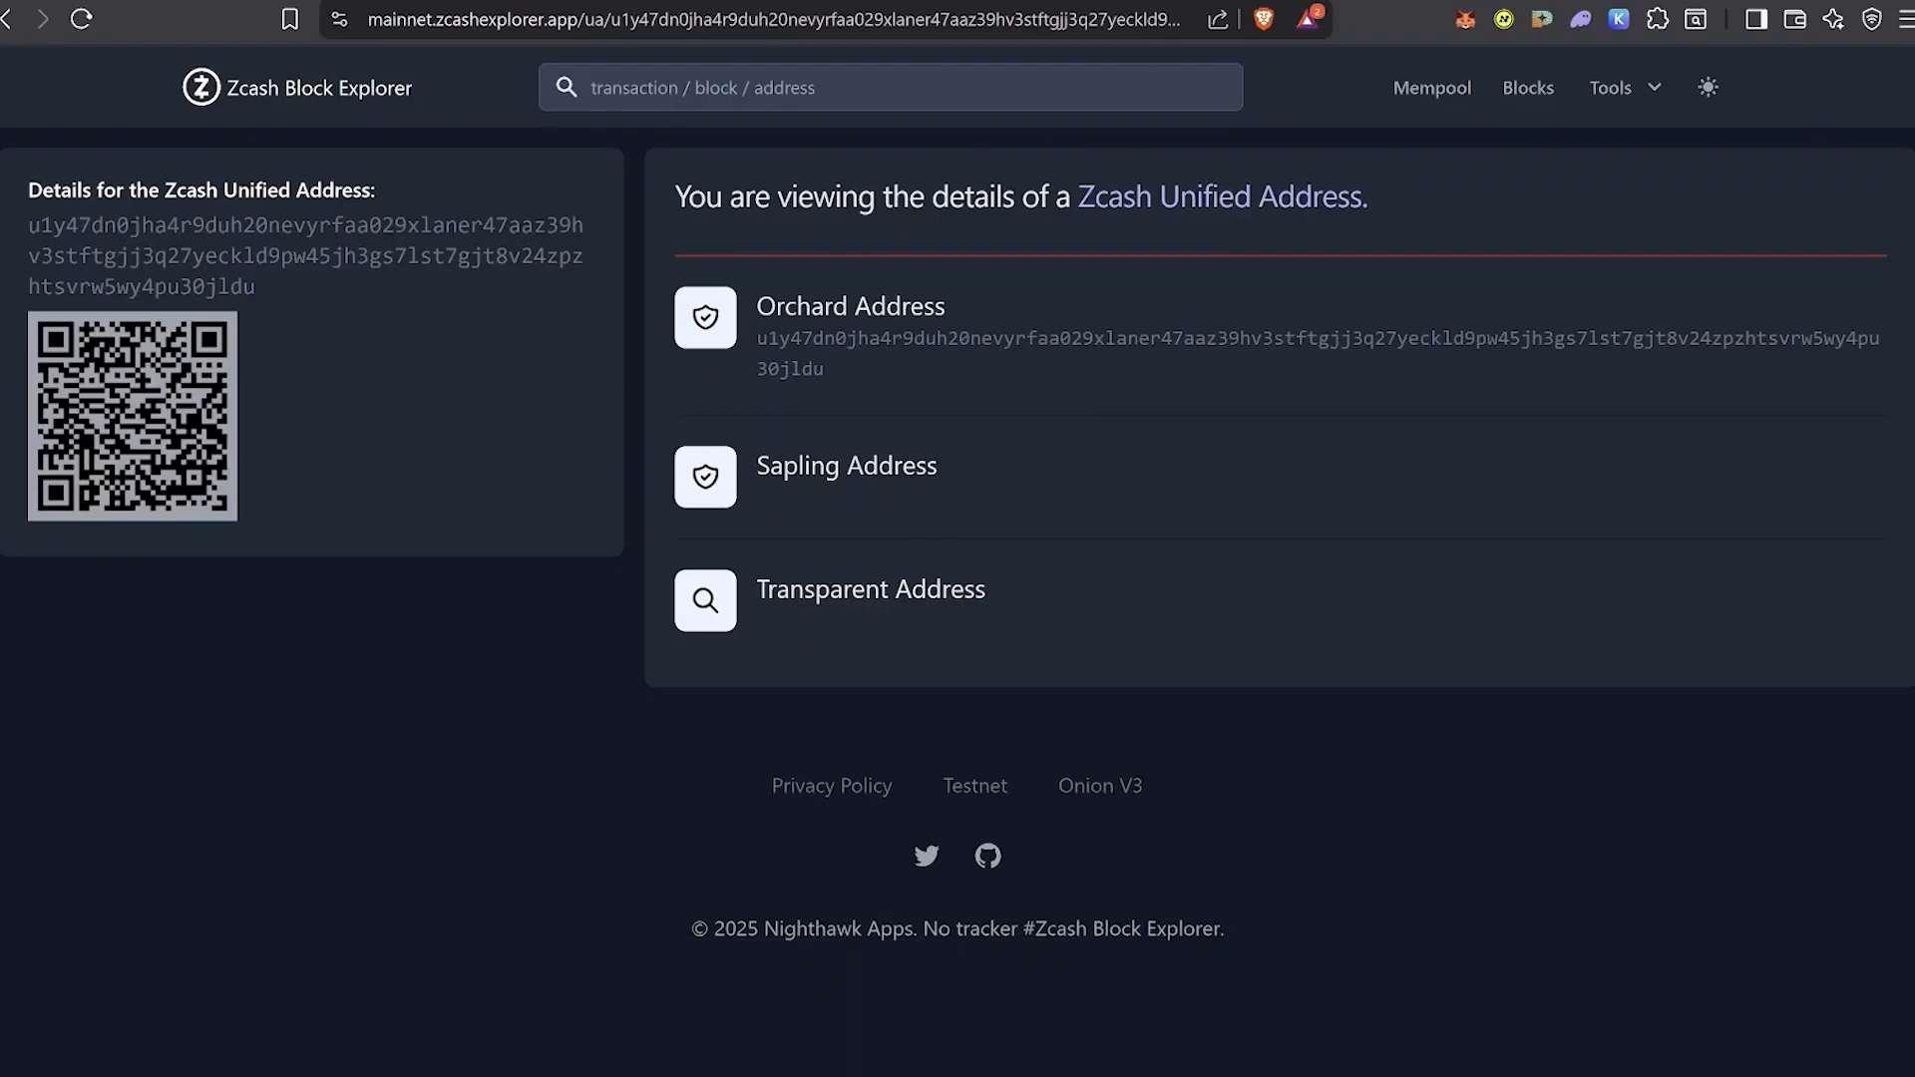
pyautogui.click(1063, 0)
pyautogui.click(1273, 234)
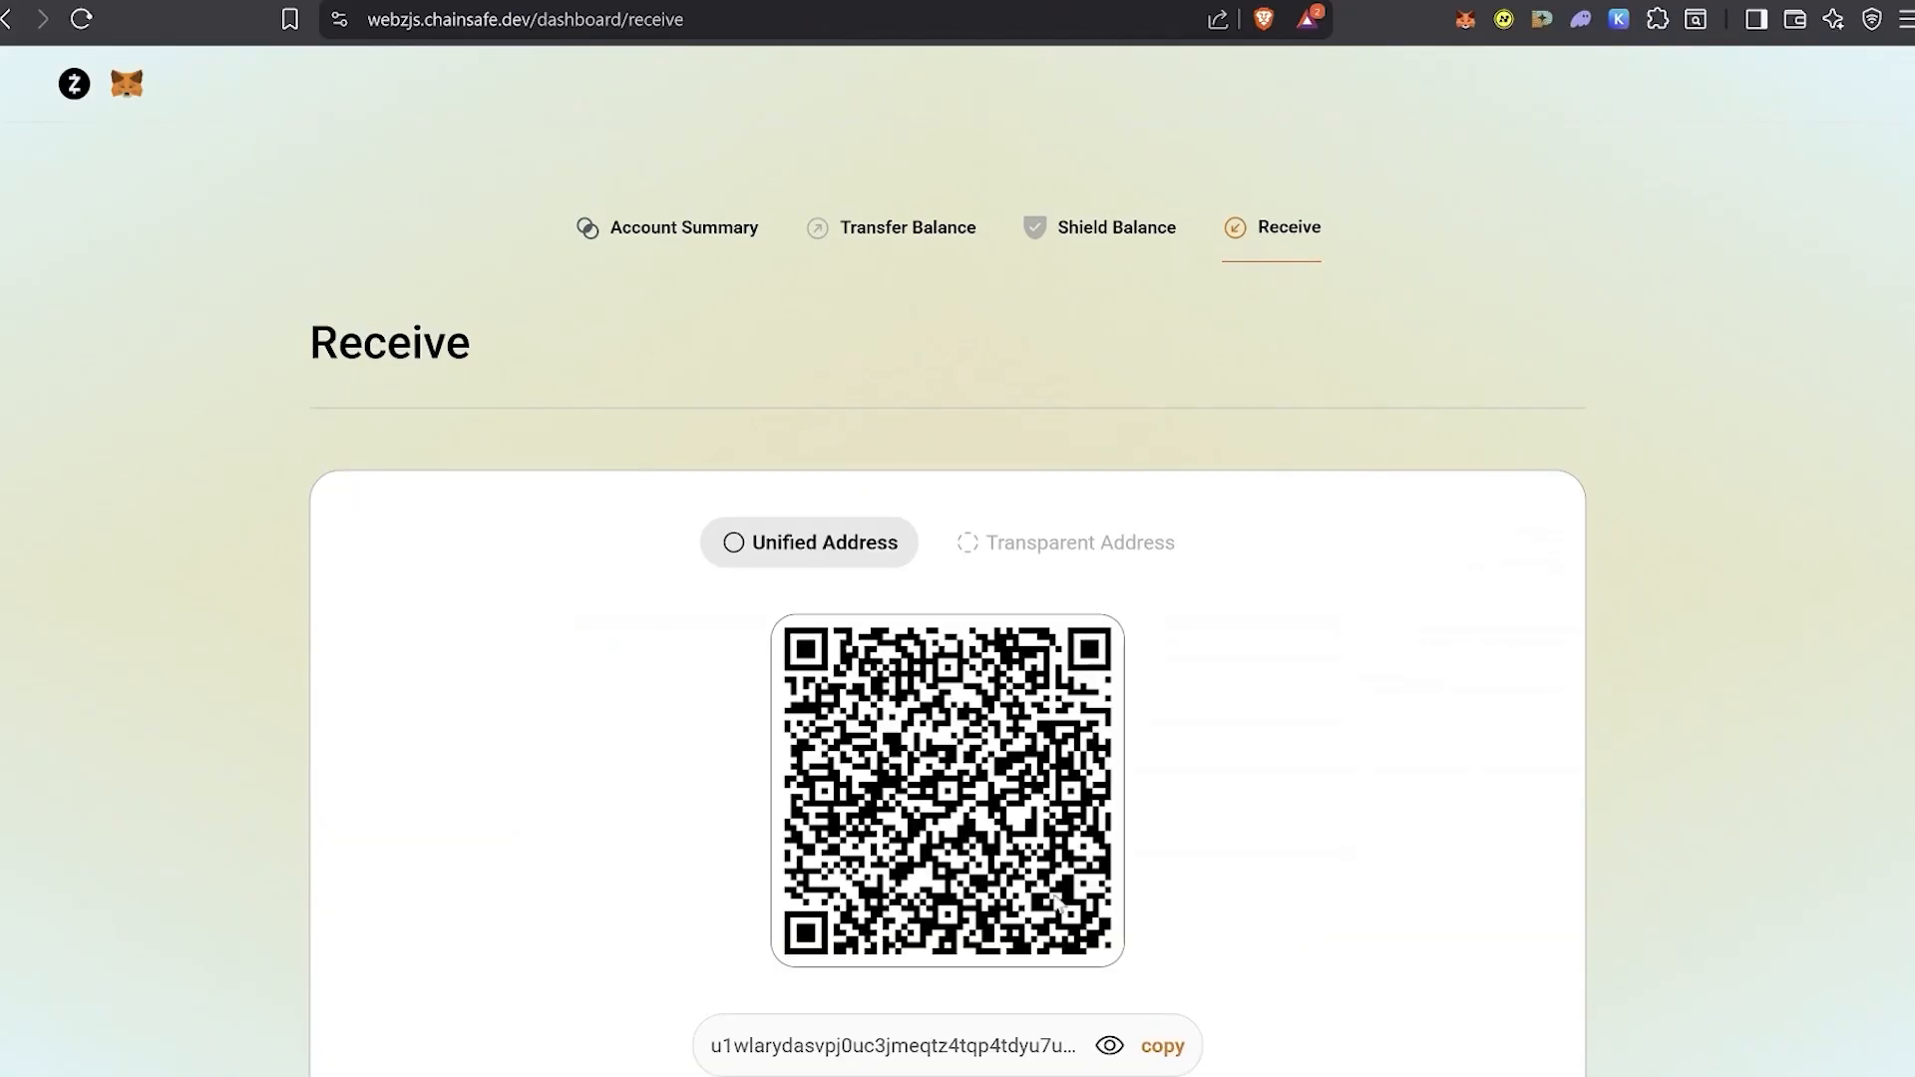
pyautogui.scroll(-1, 1065, 910)
pyautogui.click(1112, 431)
pyautogui.click(1177, 937)
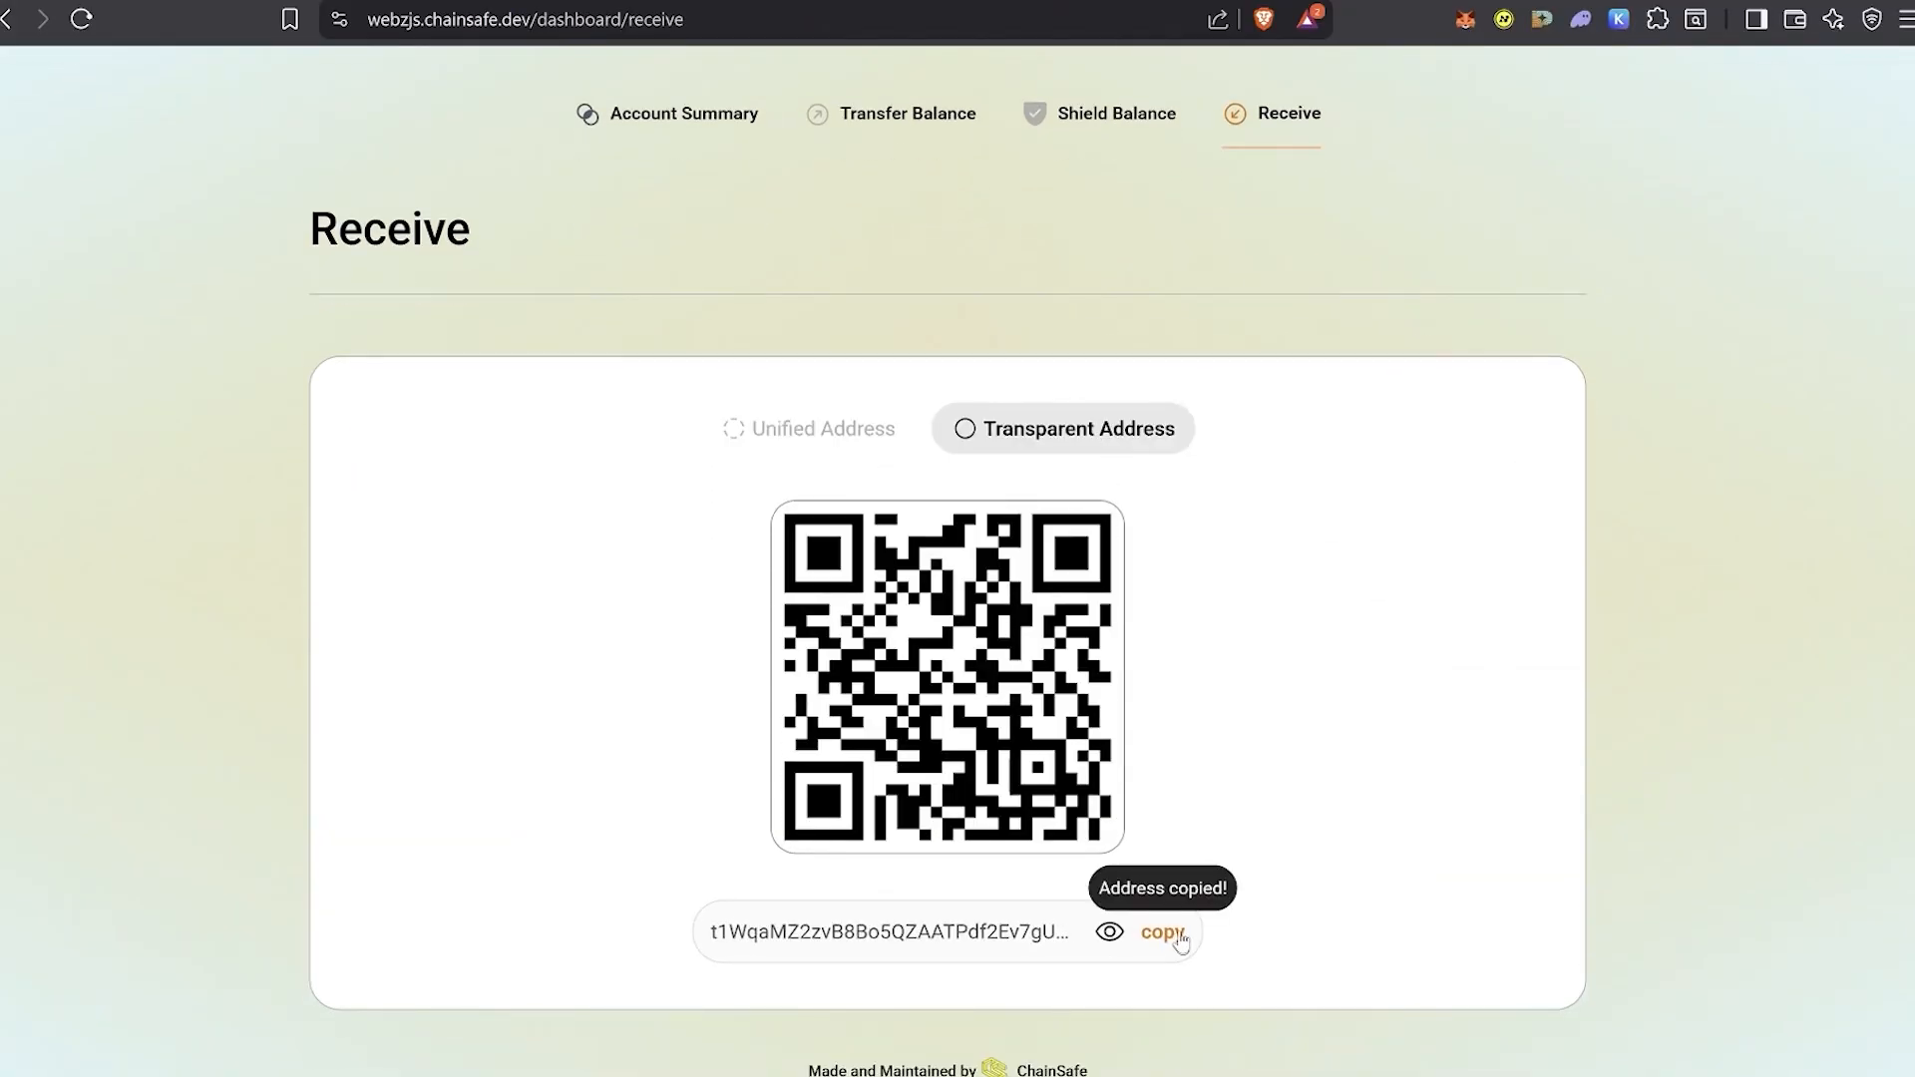
pyautogui.click(1201, 0)
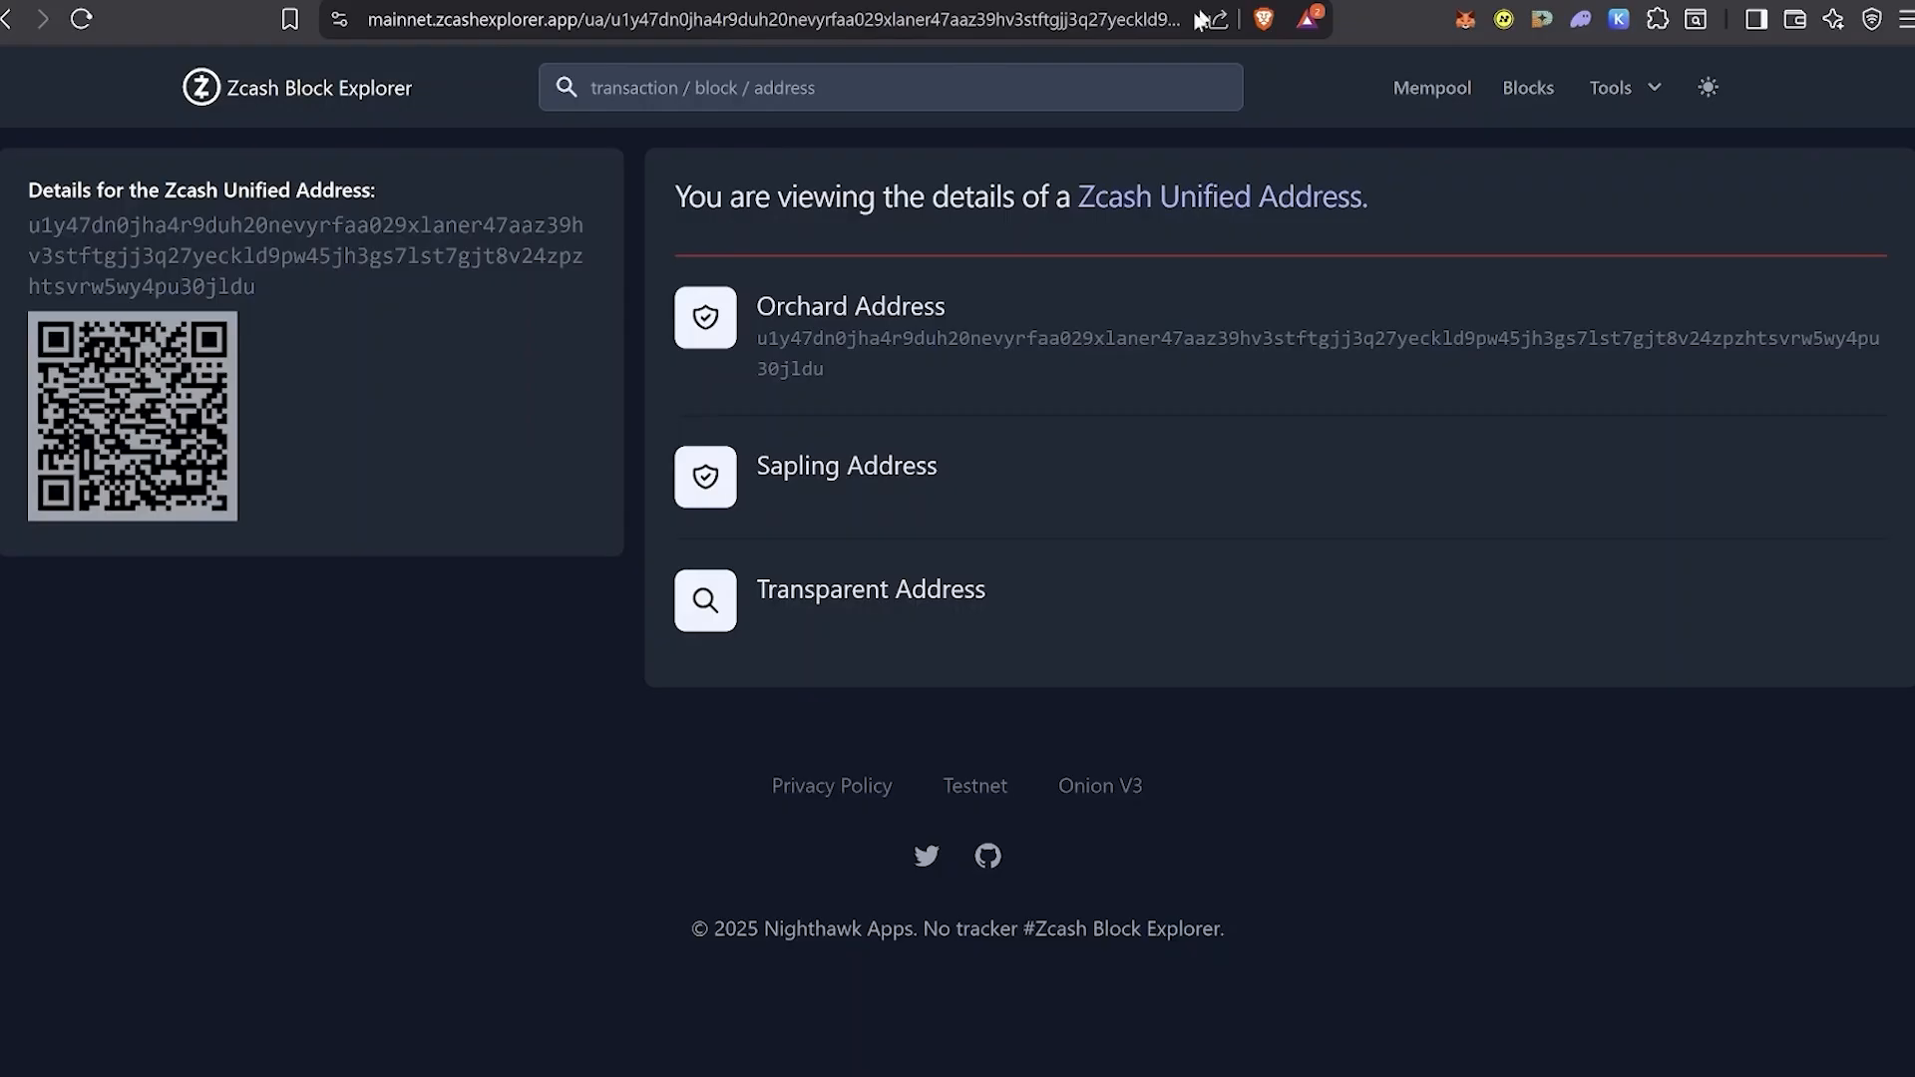
pyautogui.click(980, 89)
pyautogui.hotkey('ctrl', 'v')
pyautogui.press('Return')
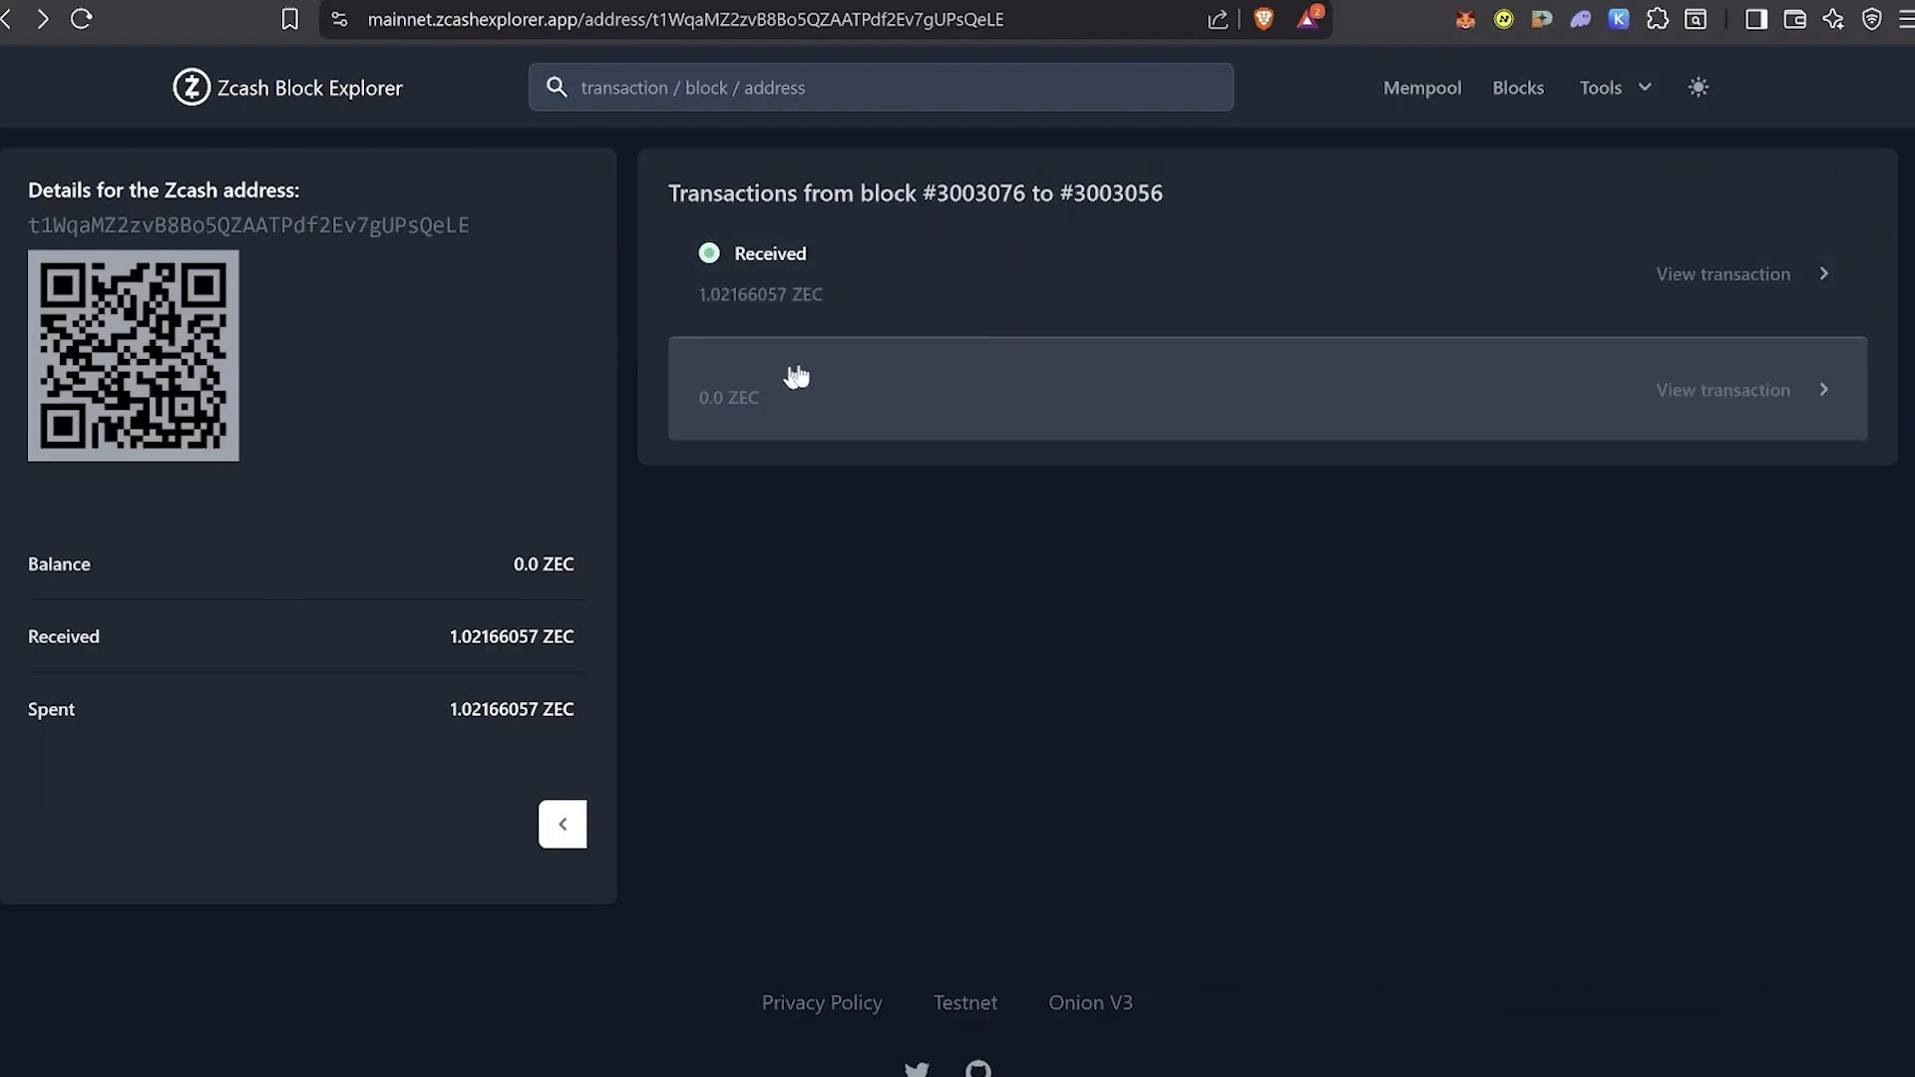
# Compare the explorer's address with the wallet's transparent address, and open the details of the 0.0 ZEC transaction.
pyautogui.moveTo(488, 229); pyautogui.dragTo(43, 224)
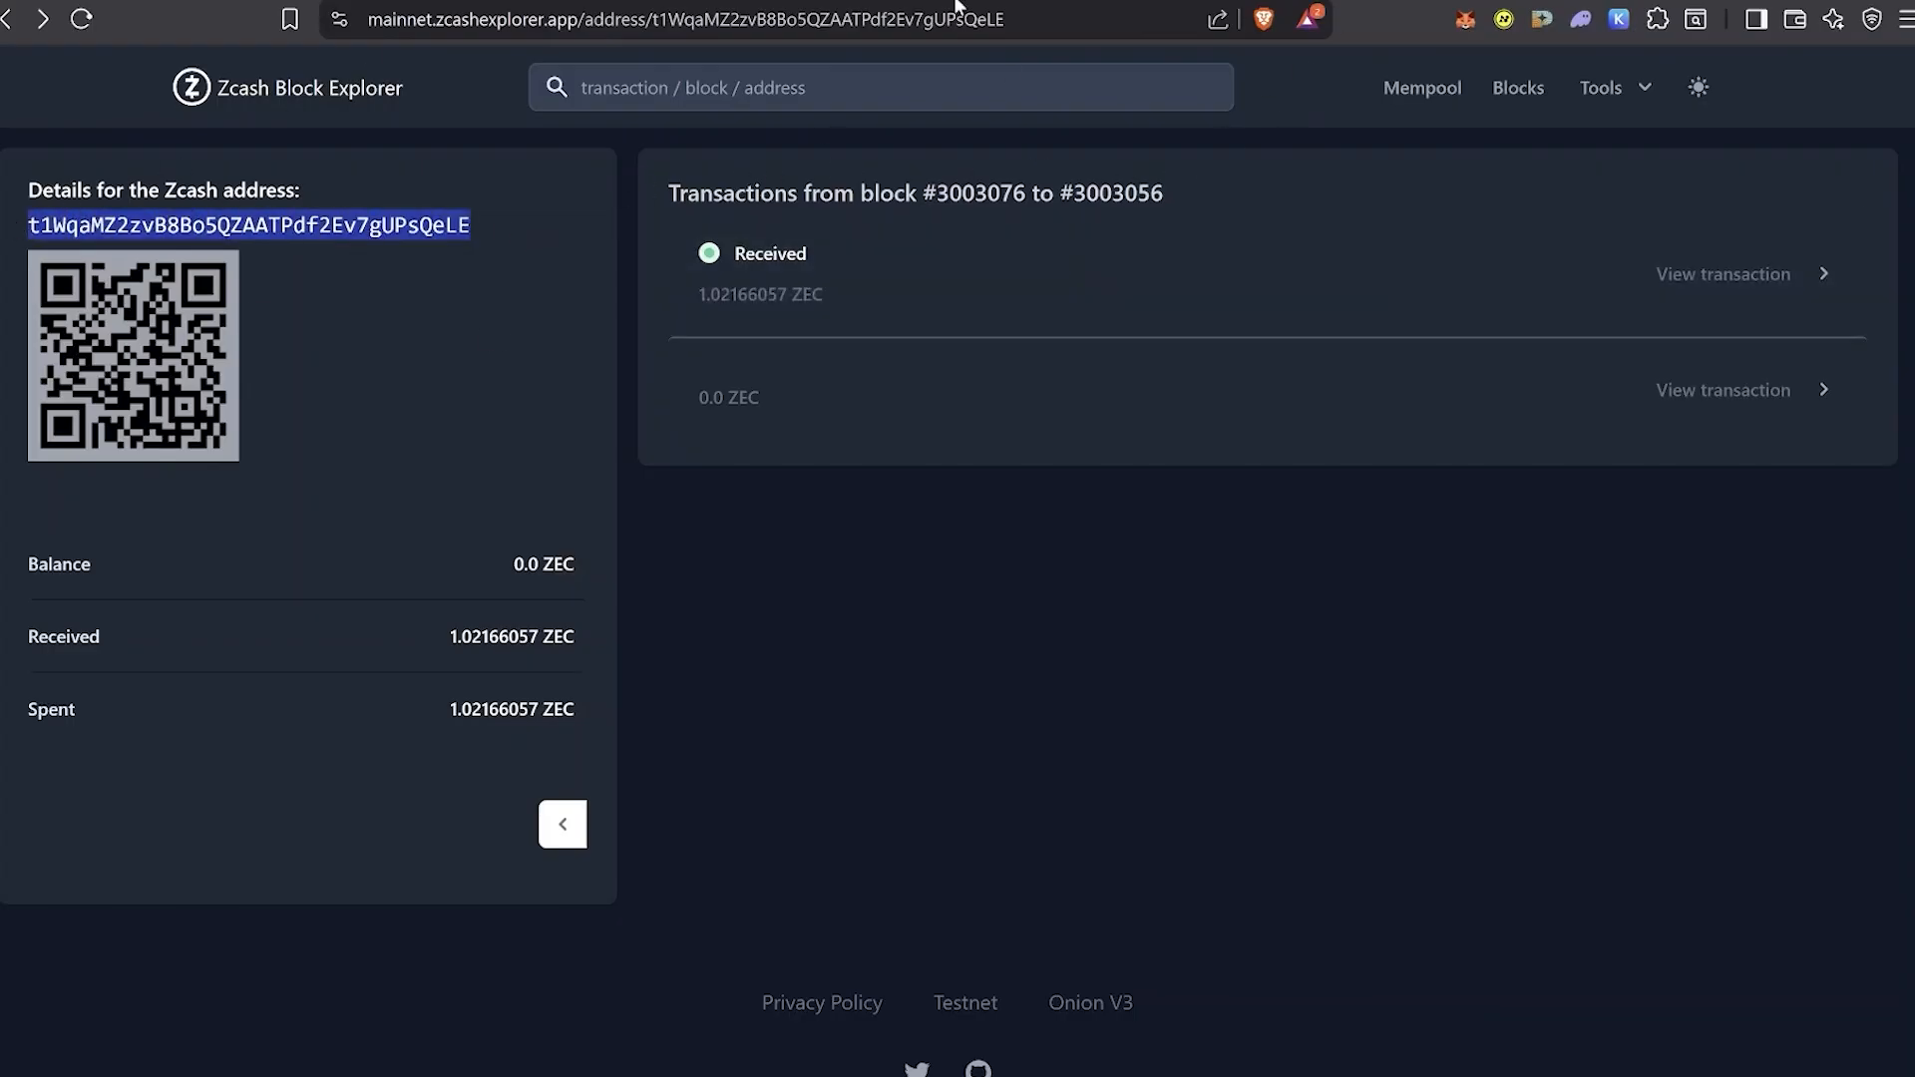
pyautogui.click(897, 1)
pyautogui.click(1312, 231)
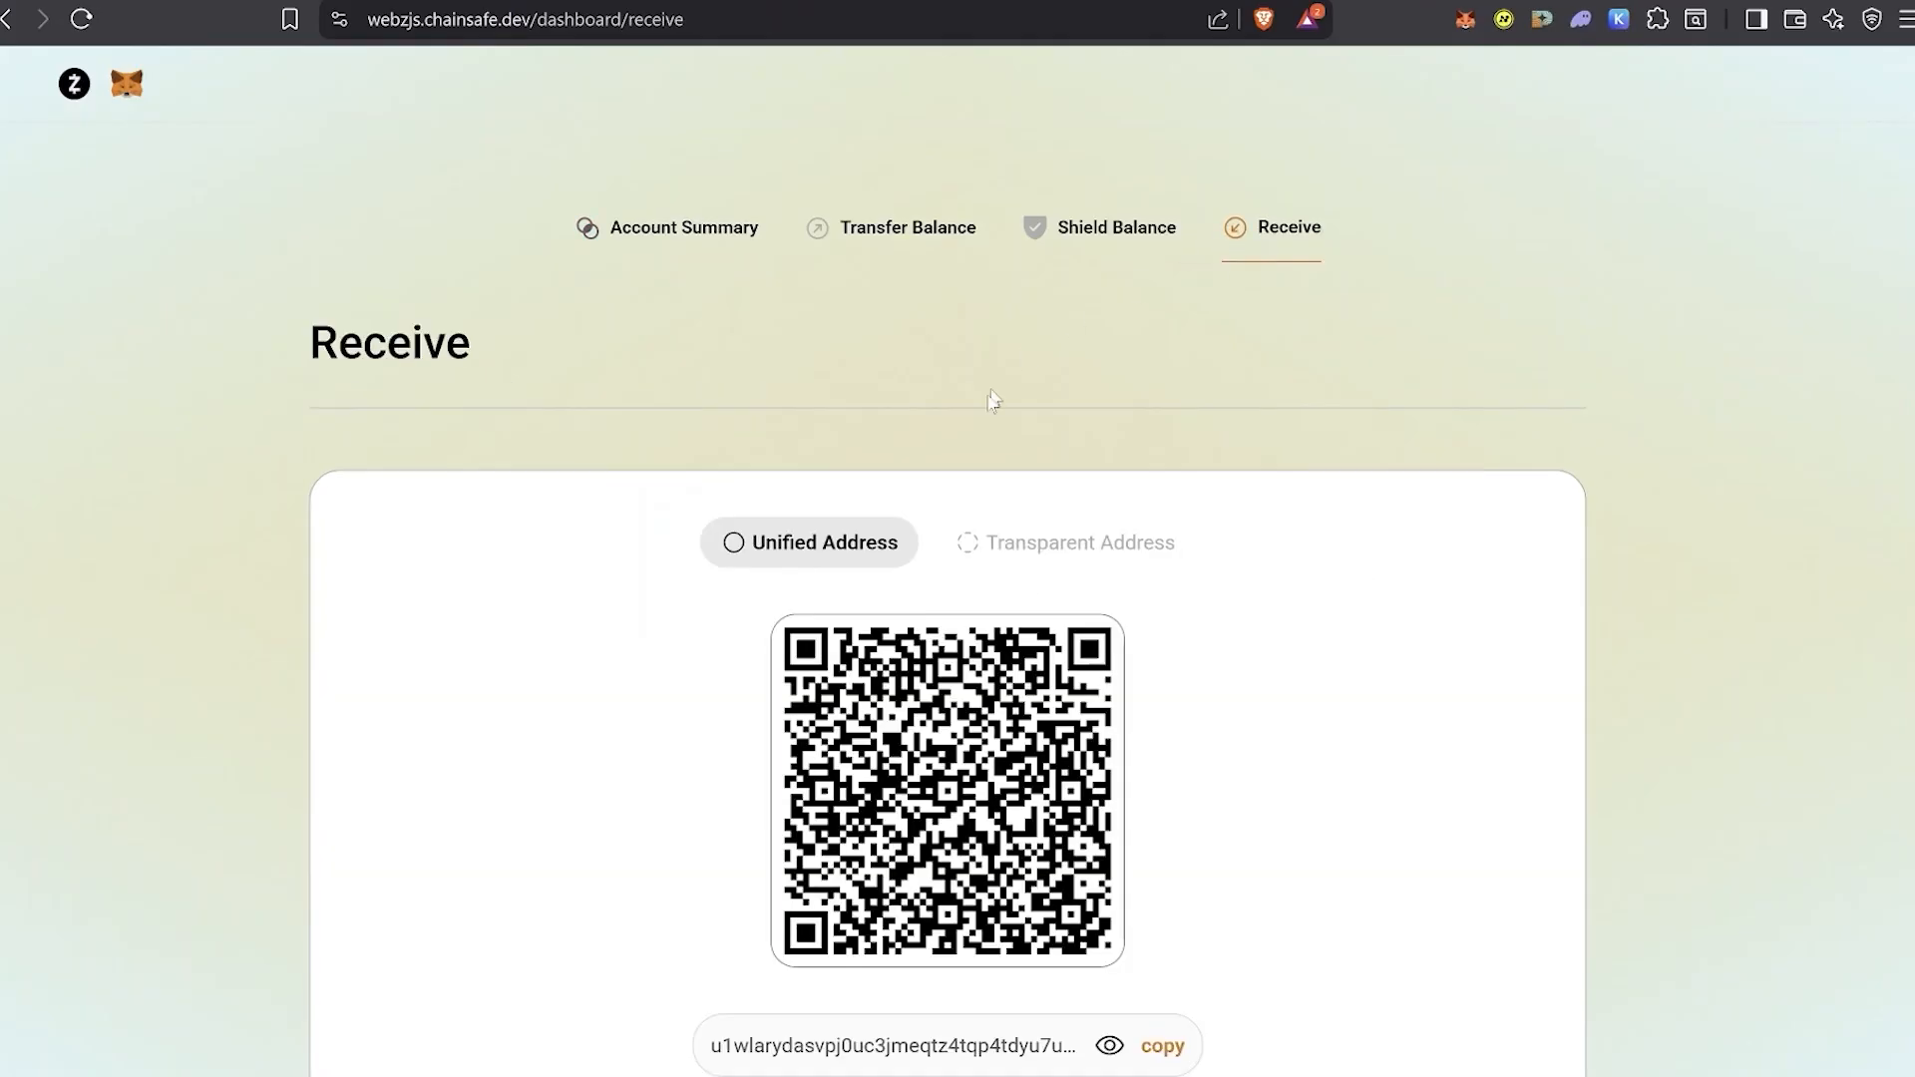
pyautogui.scroll(-1, 1242, 578)
pyautogui.click(1117, 431)
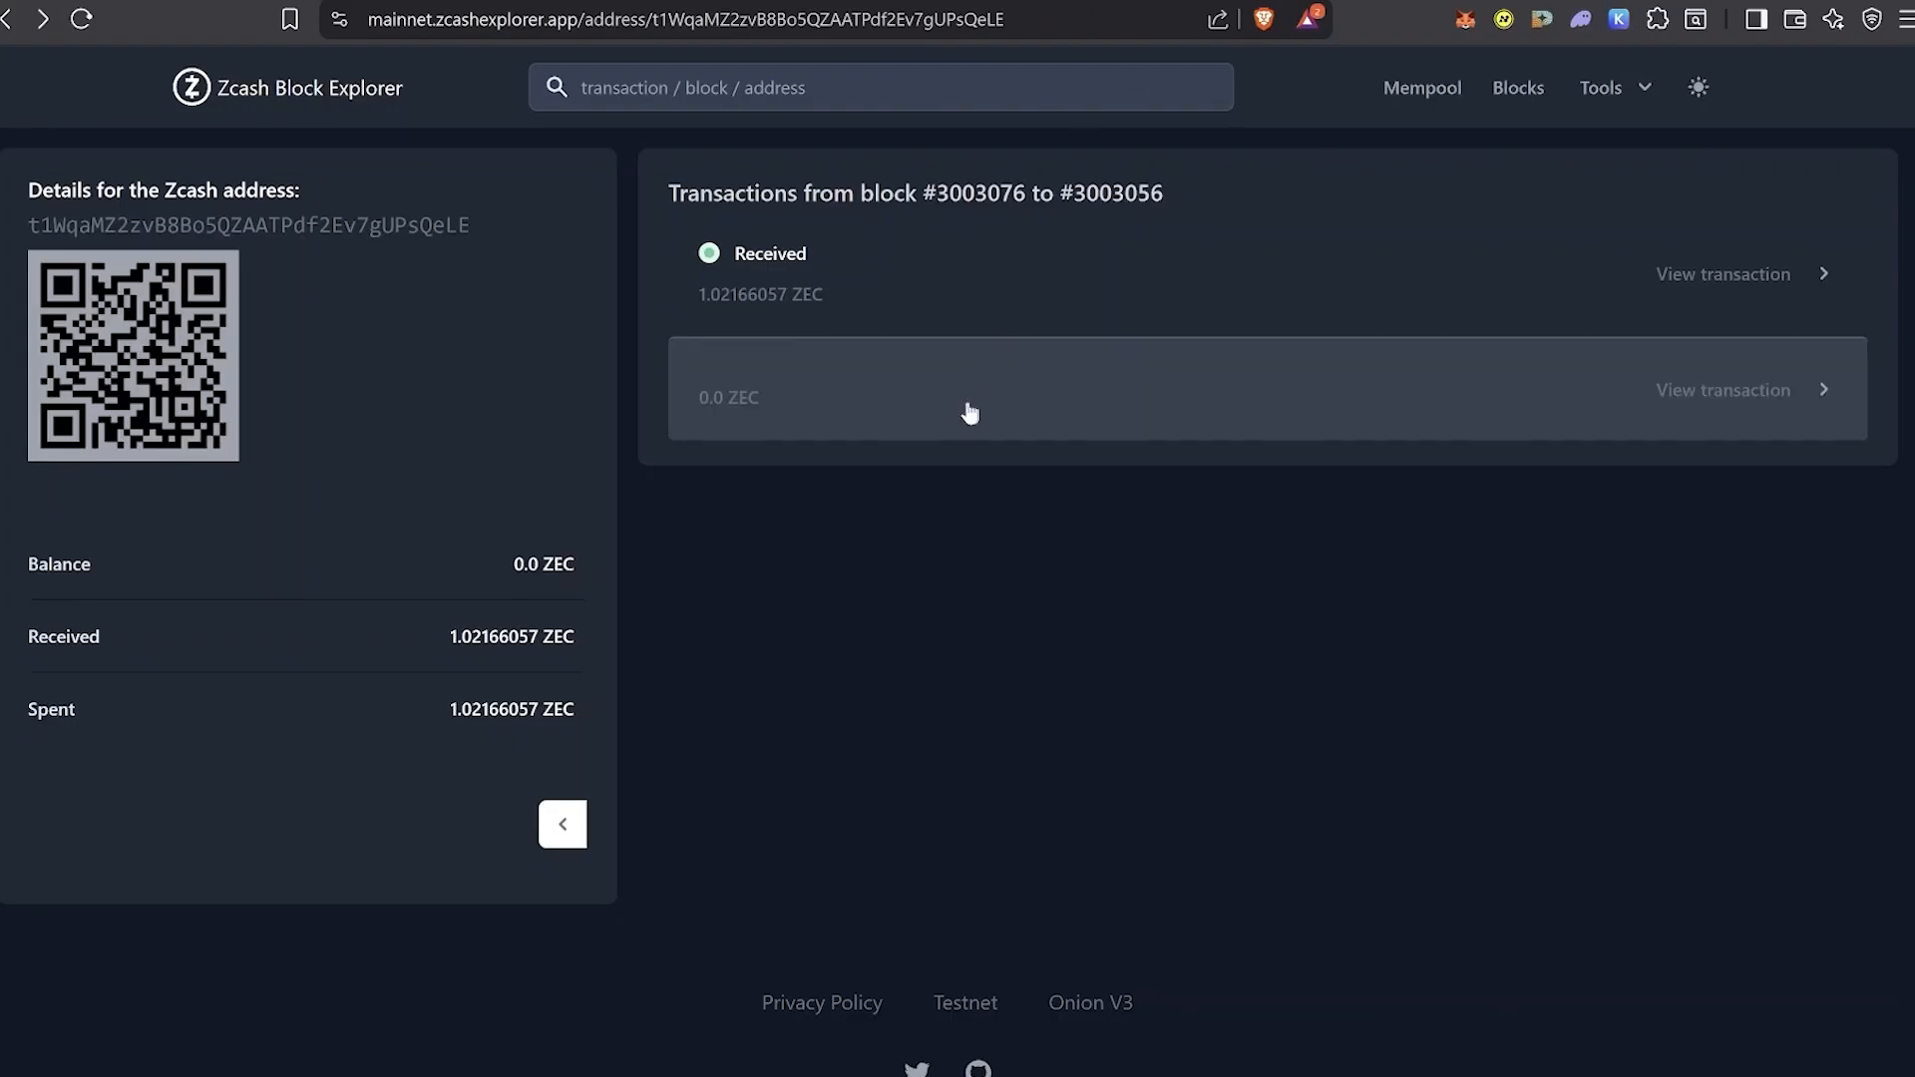
pyautogui.click(969, 412)
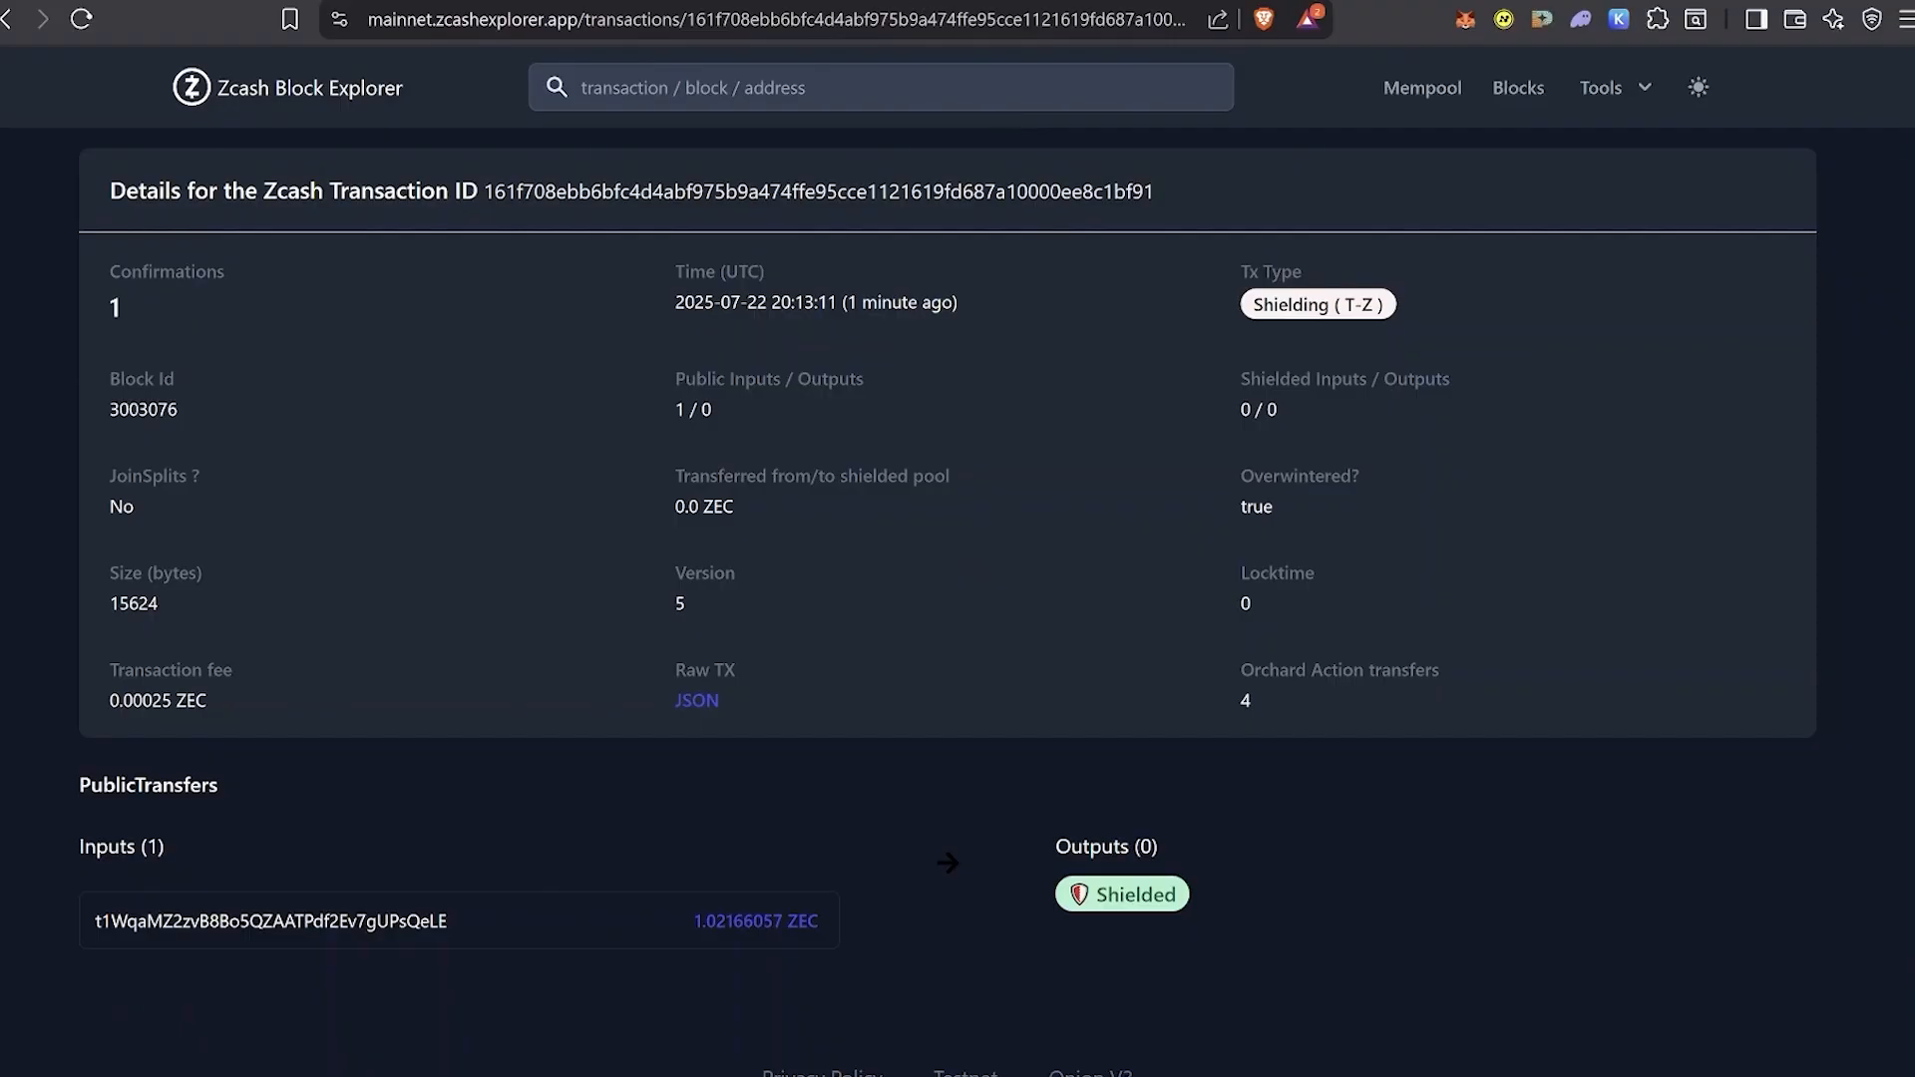
# Return to the web wallet, view the unified receiving address and check the balances in the account summary.
pyautogui.click(894, 1)
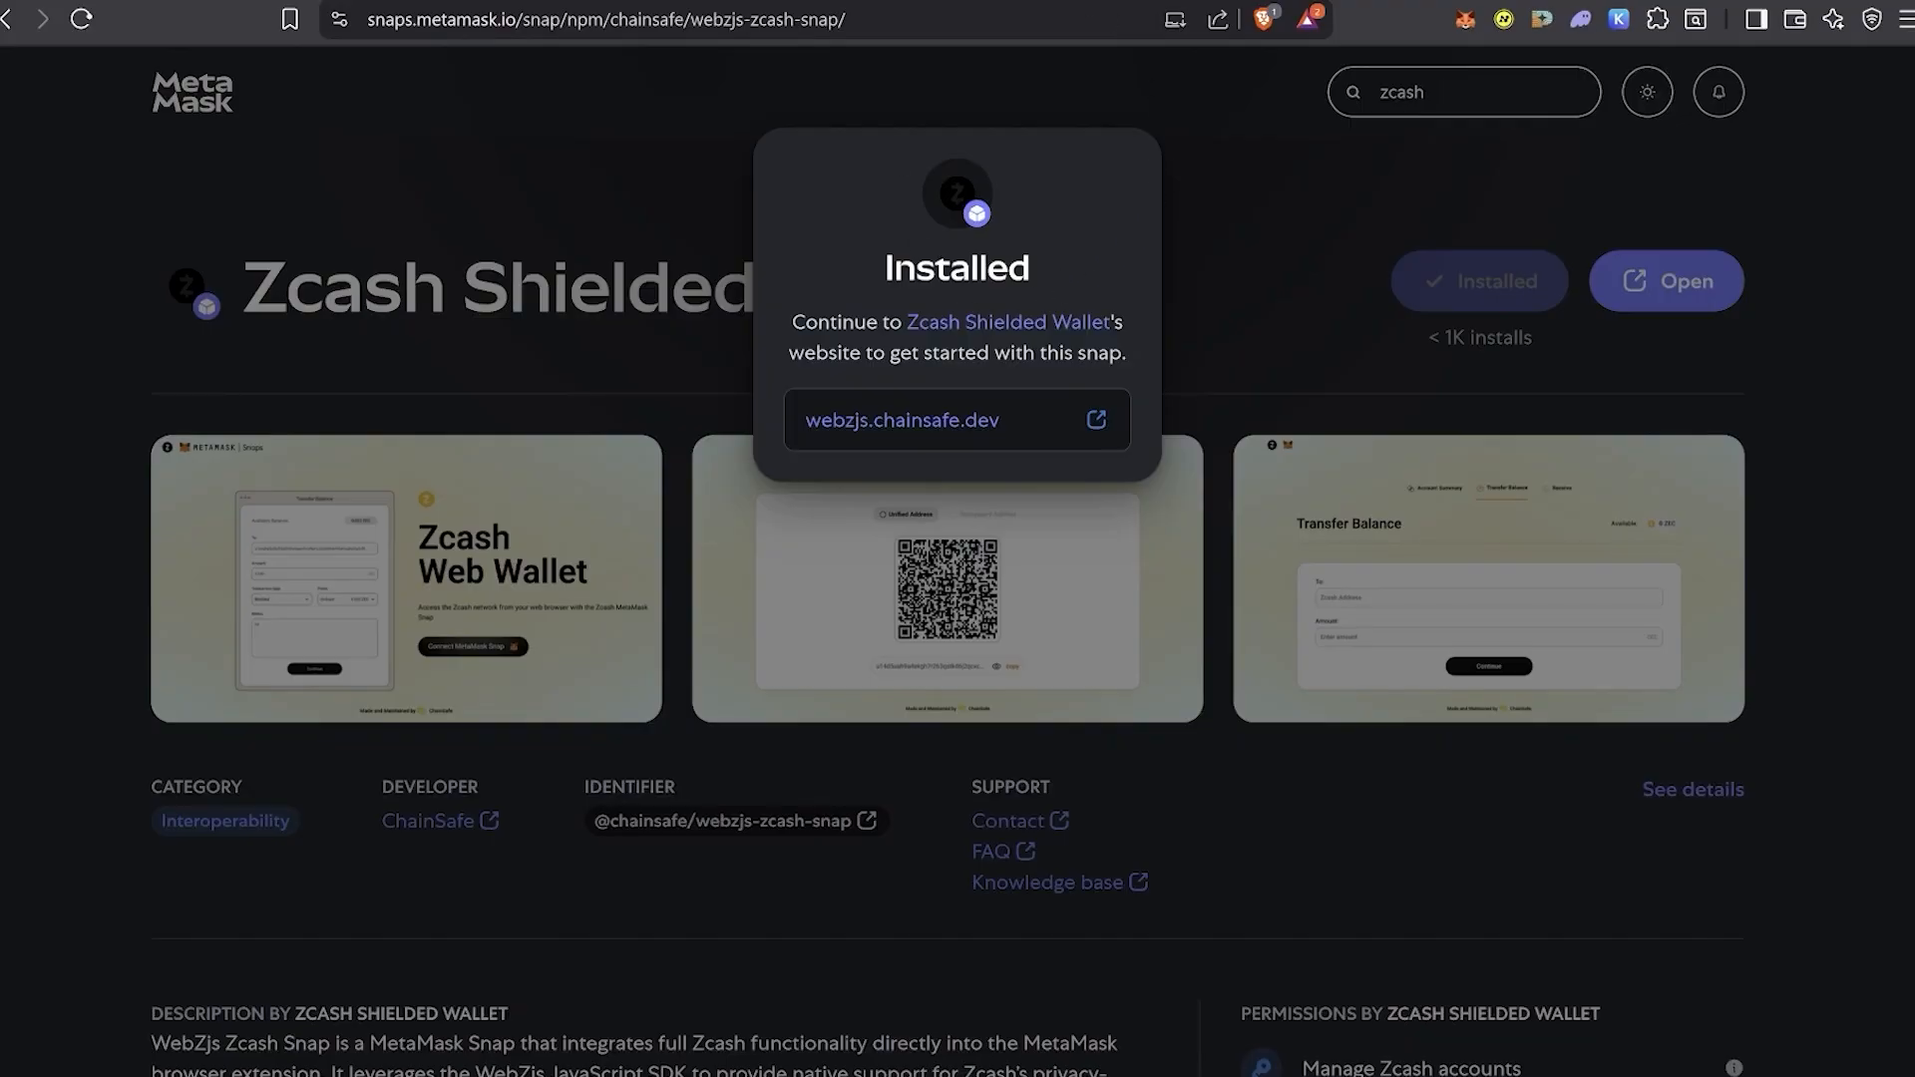
pyautogui.click(1087, 1)
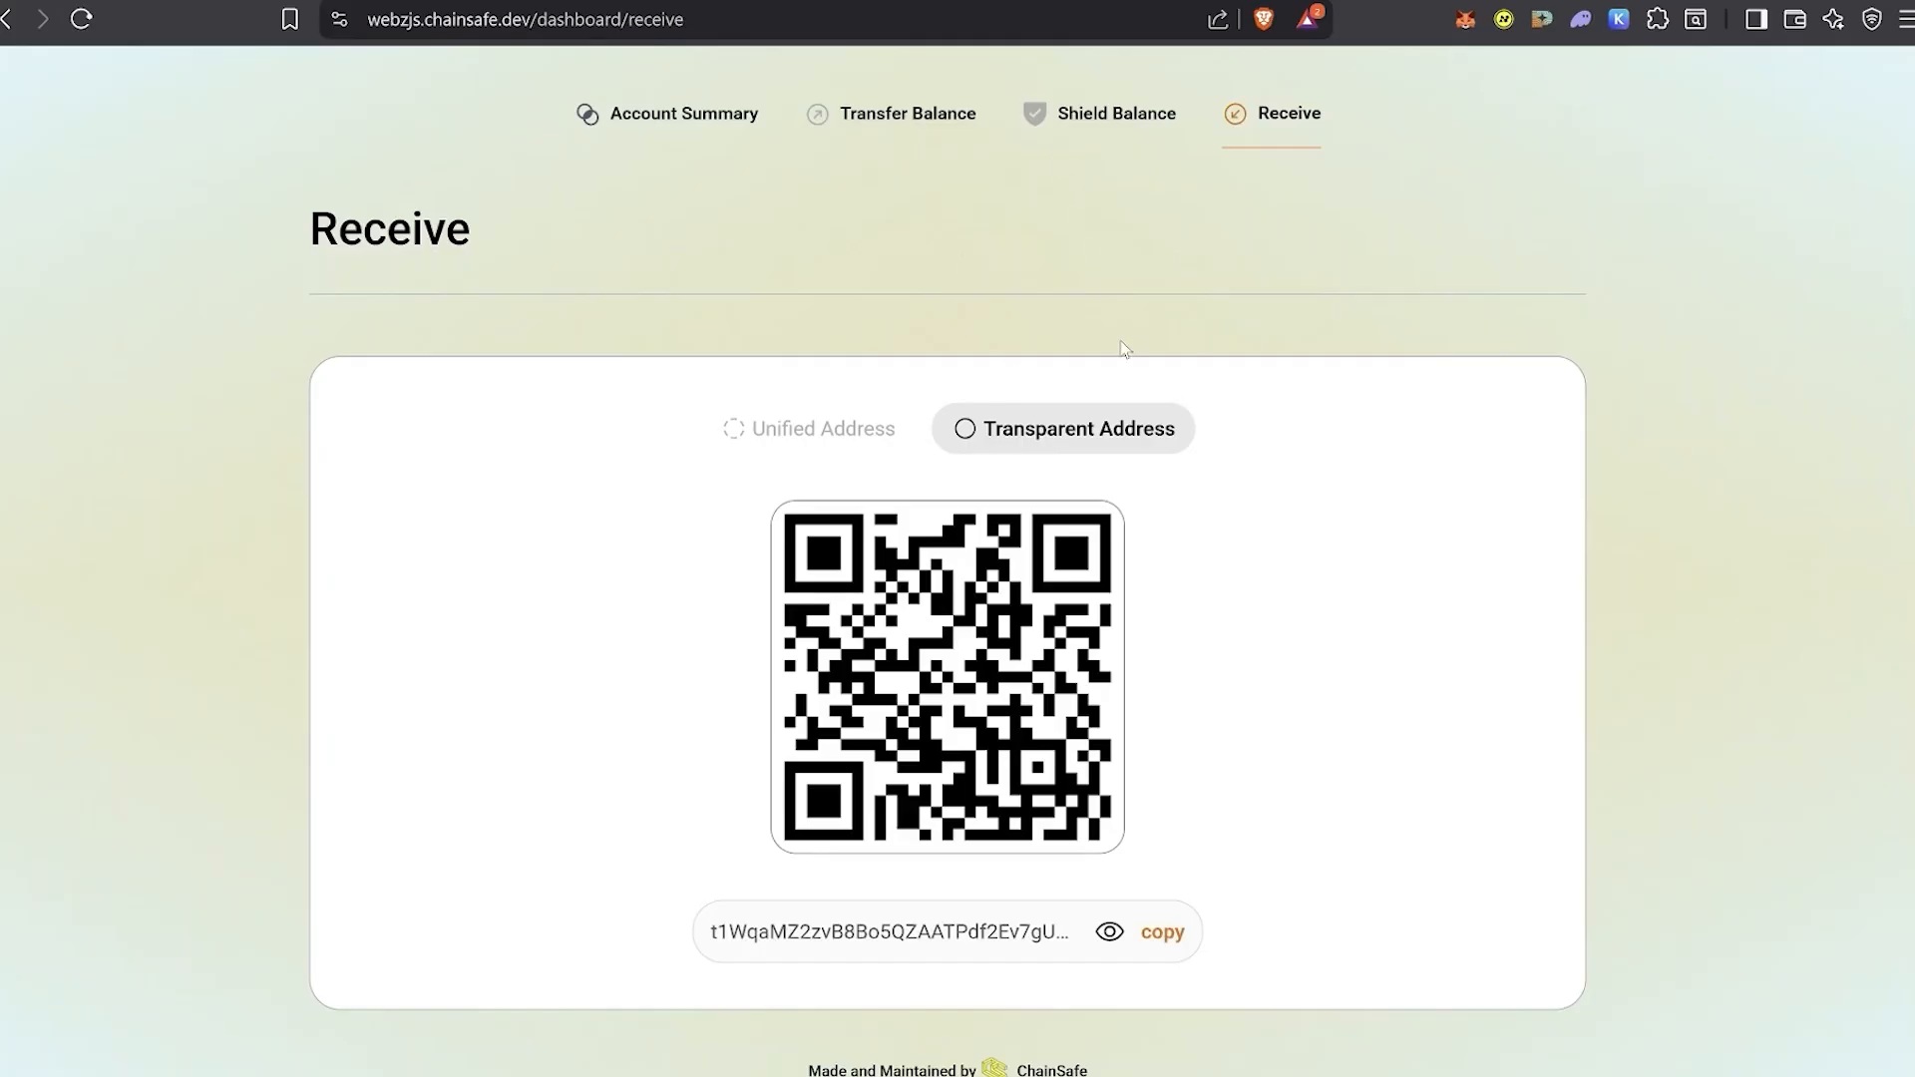
pyautogui.click(858, 427)
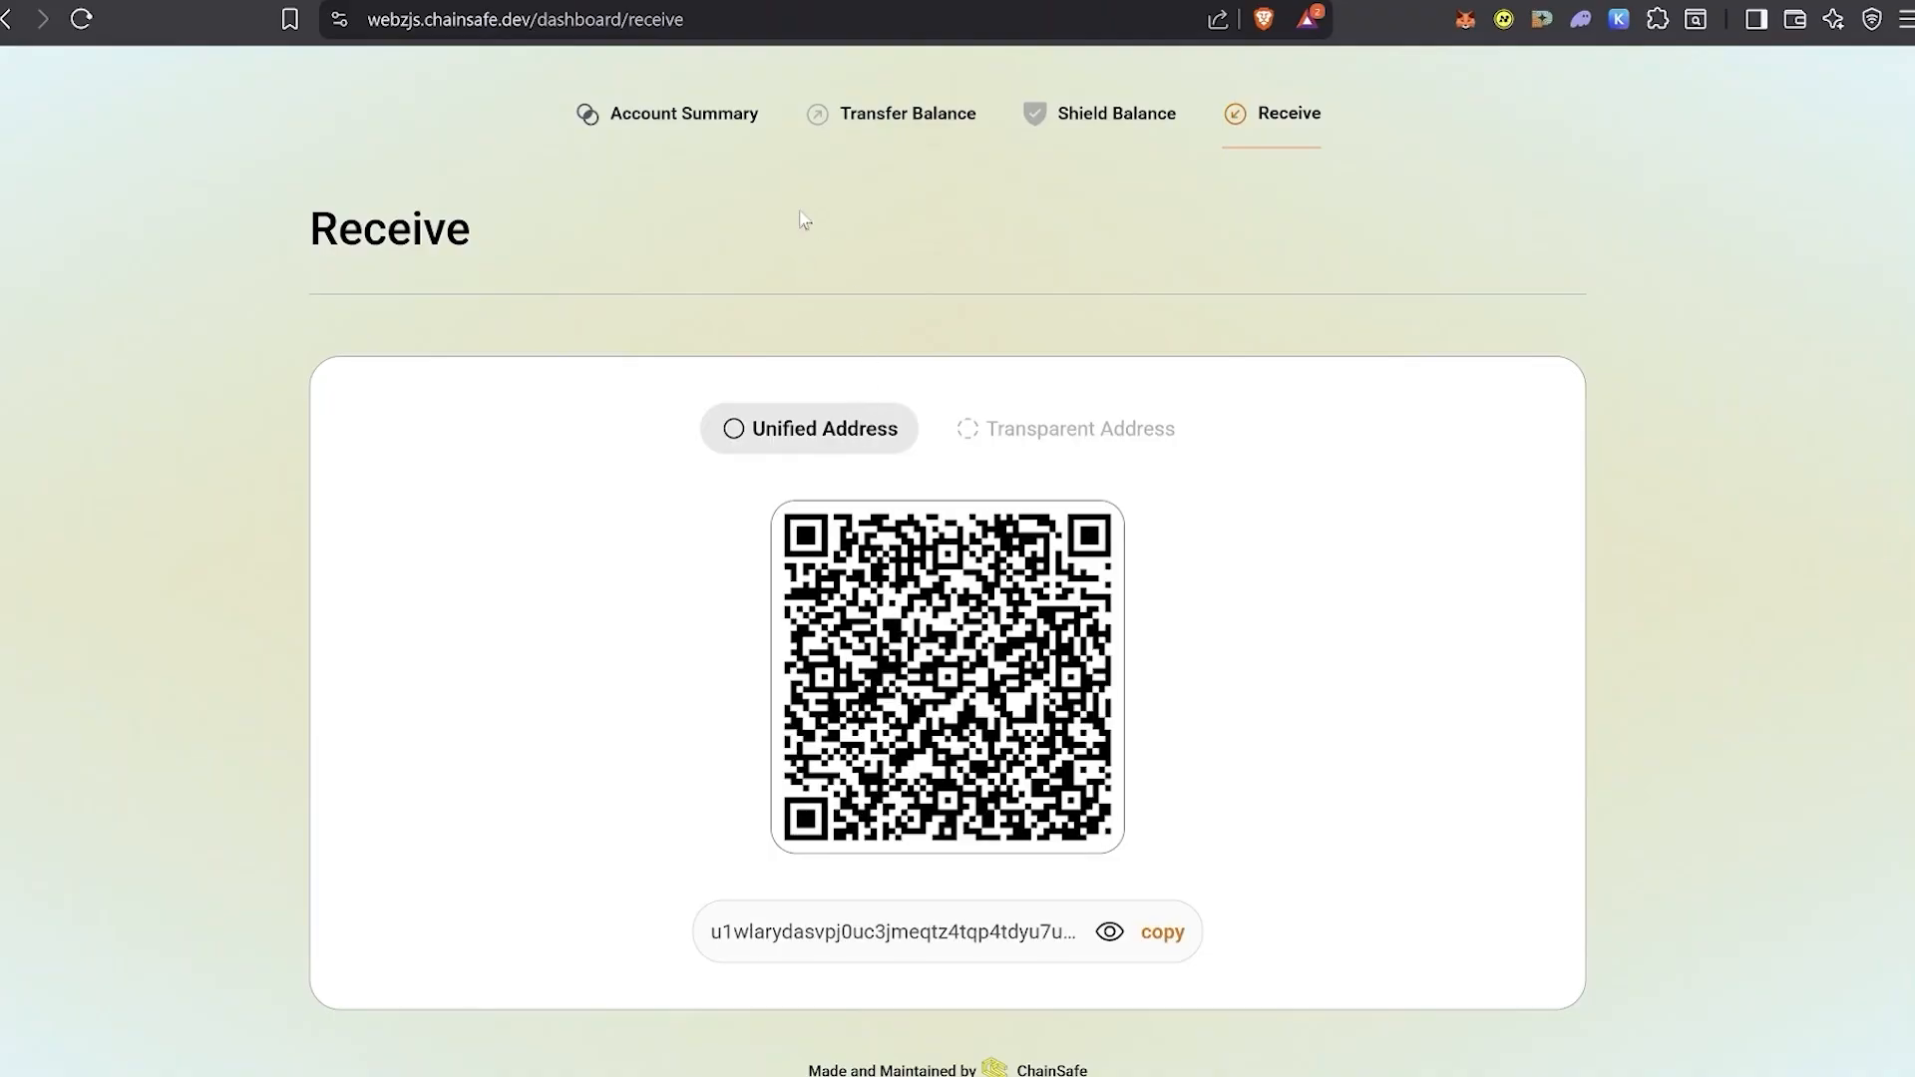
pyautogui.click(734, 131)
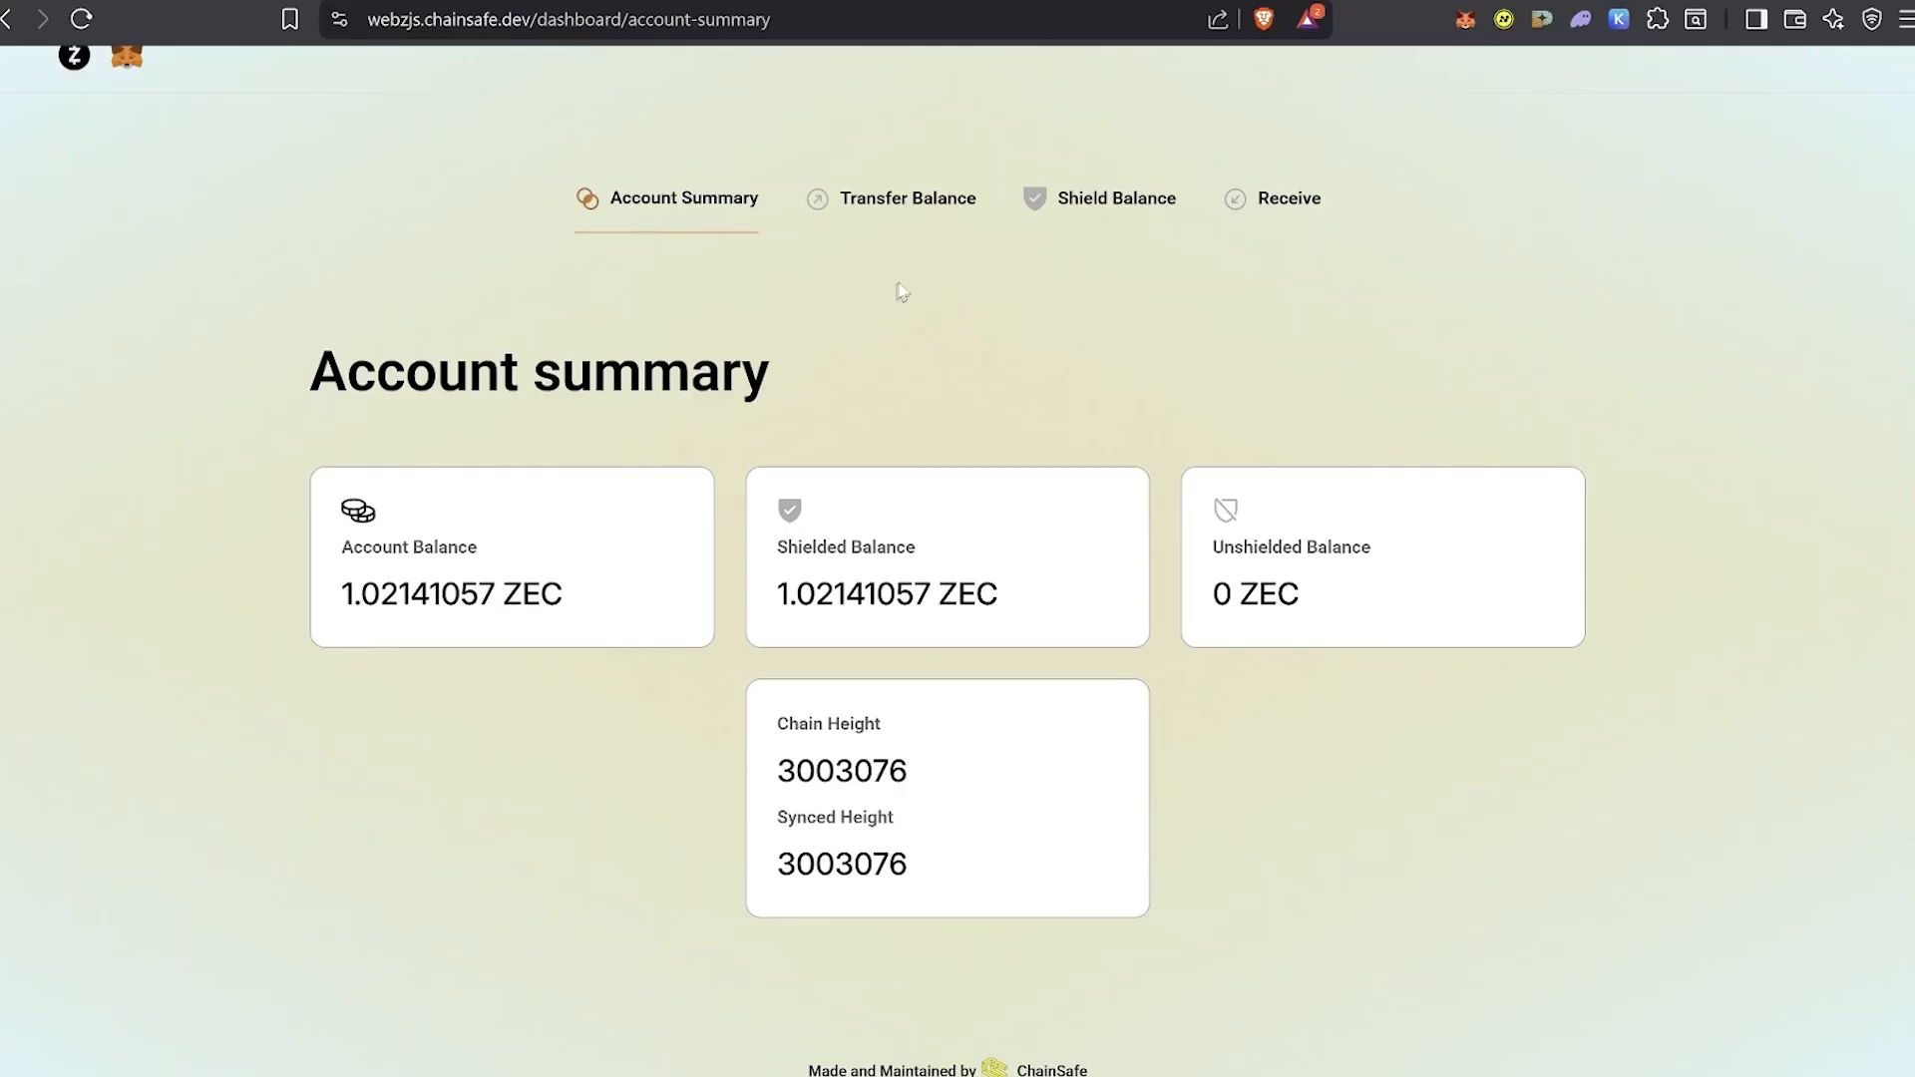
# Open the balance transfer form, then switch to Zingo PC and copy its unified receiving address.
pyautogui.click(902, 199)
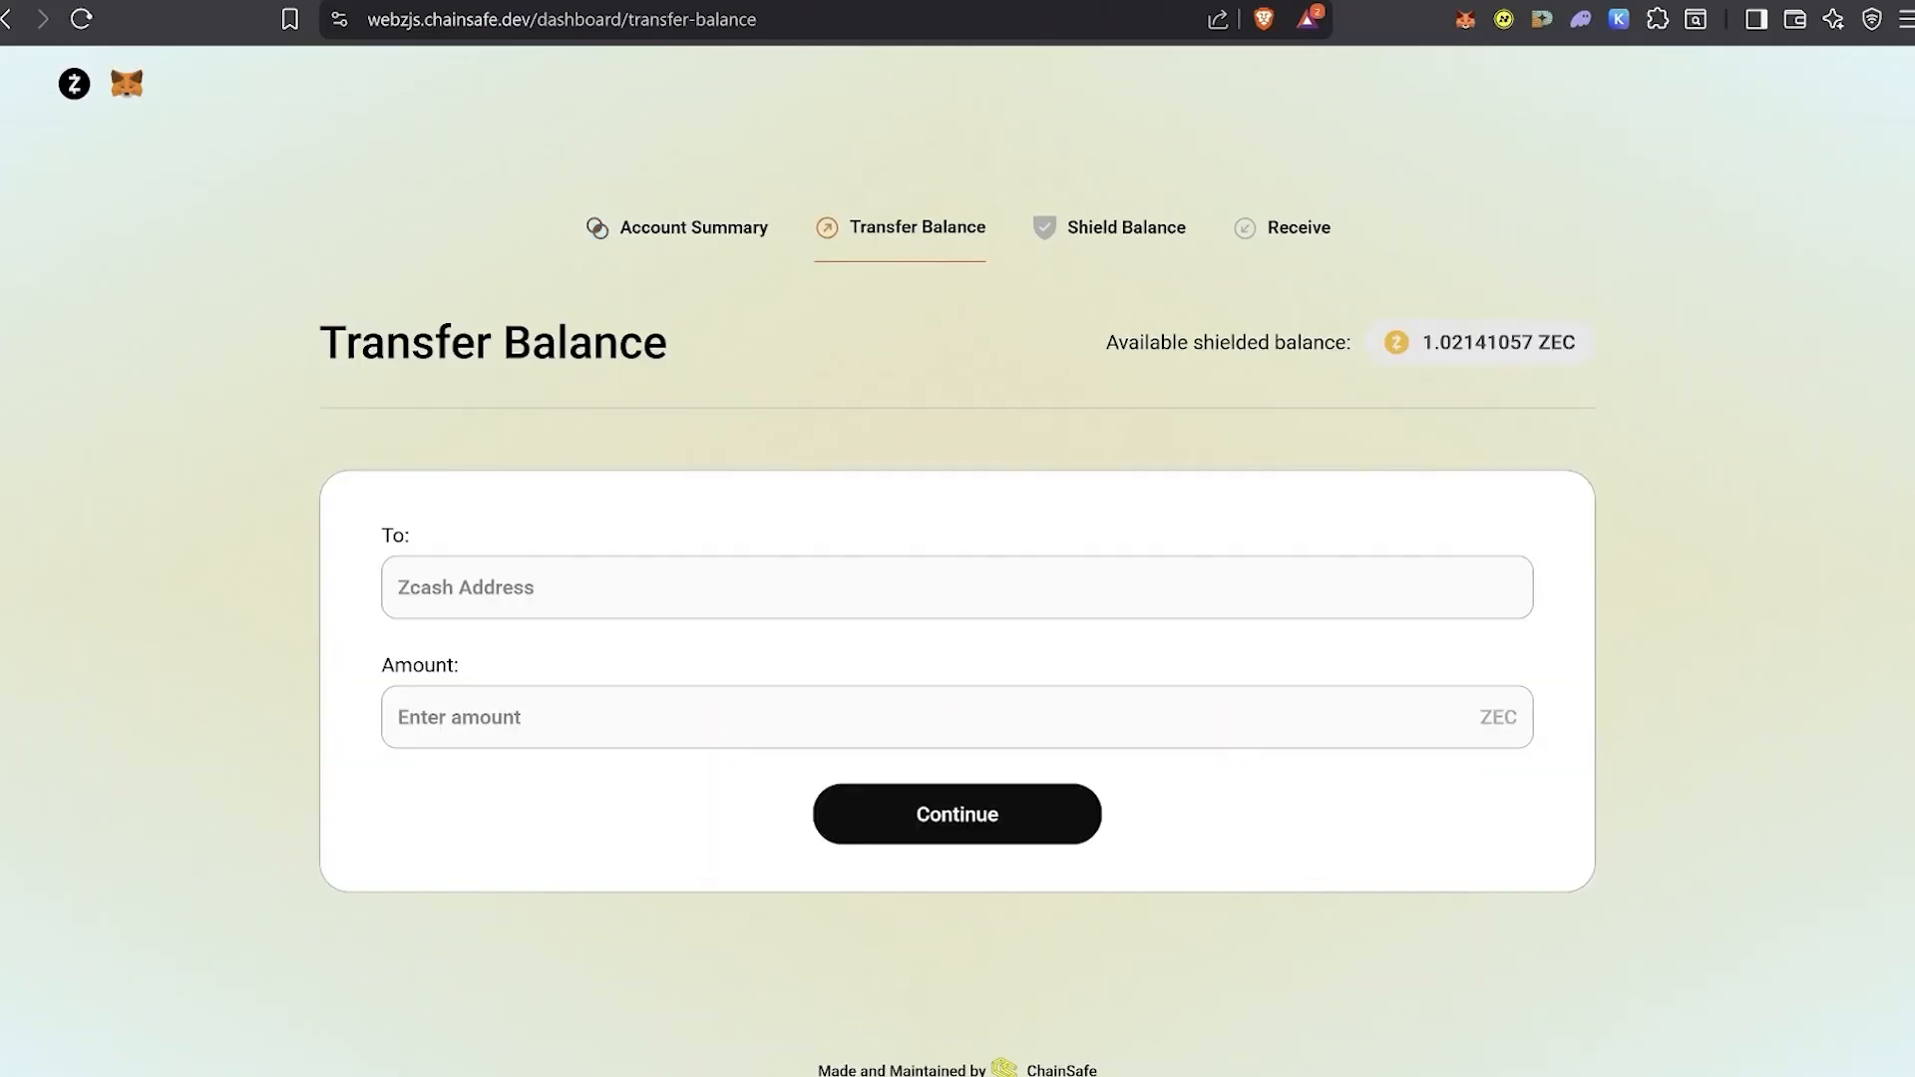
pyautogui.press('Return')
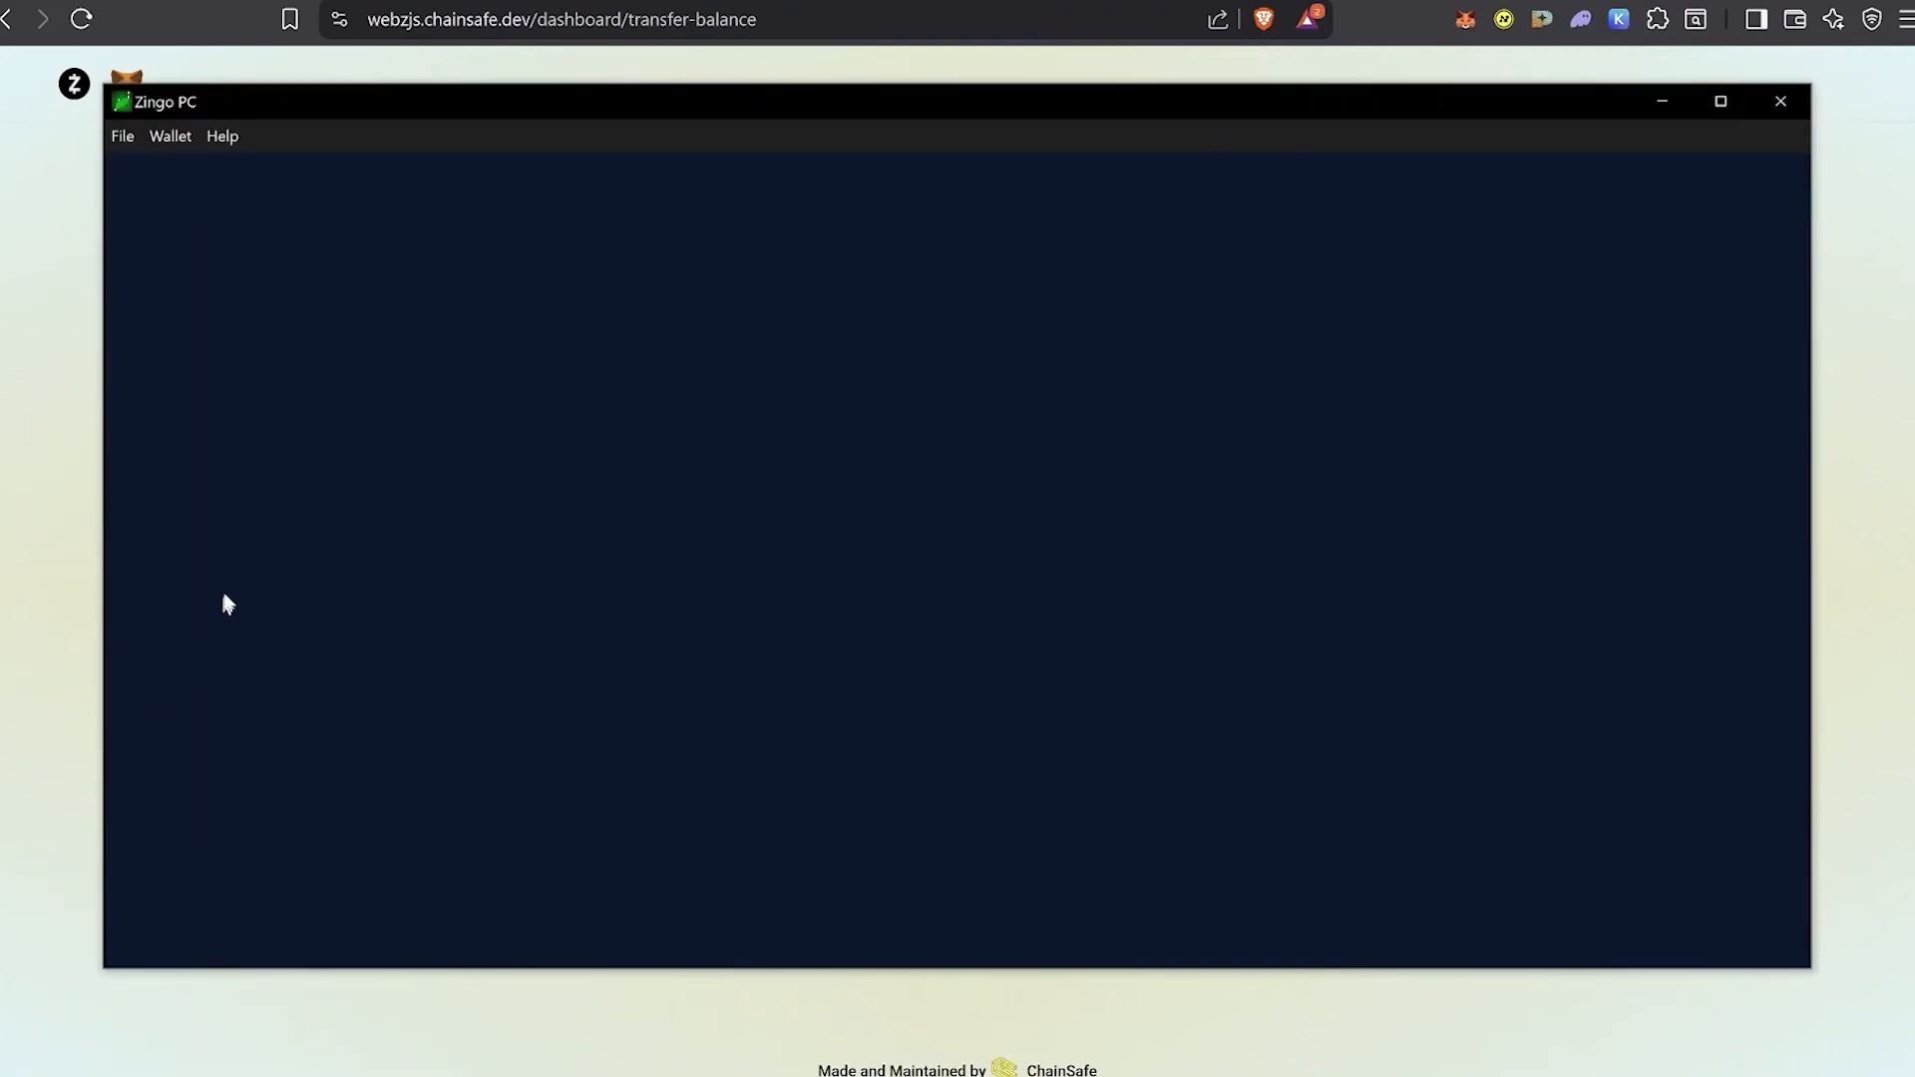
pyautogui.click(244, 481)
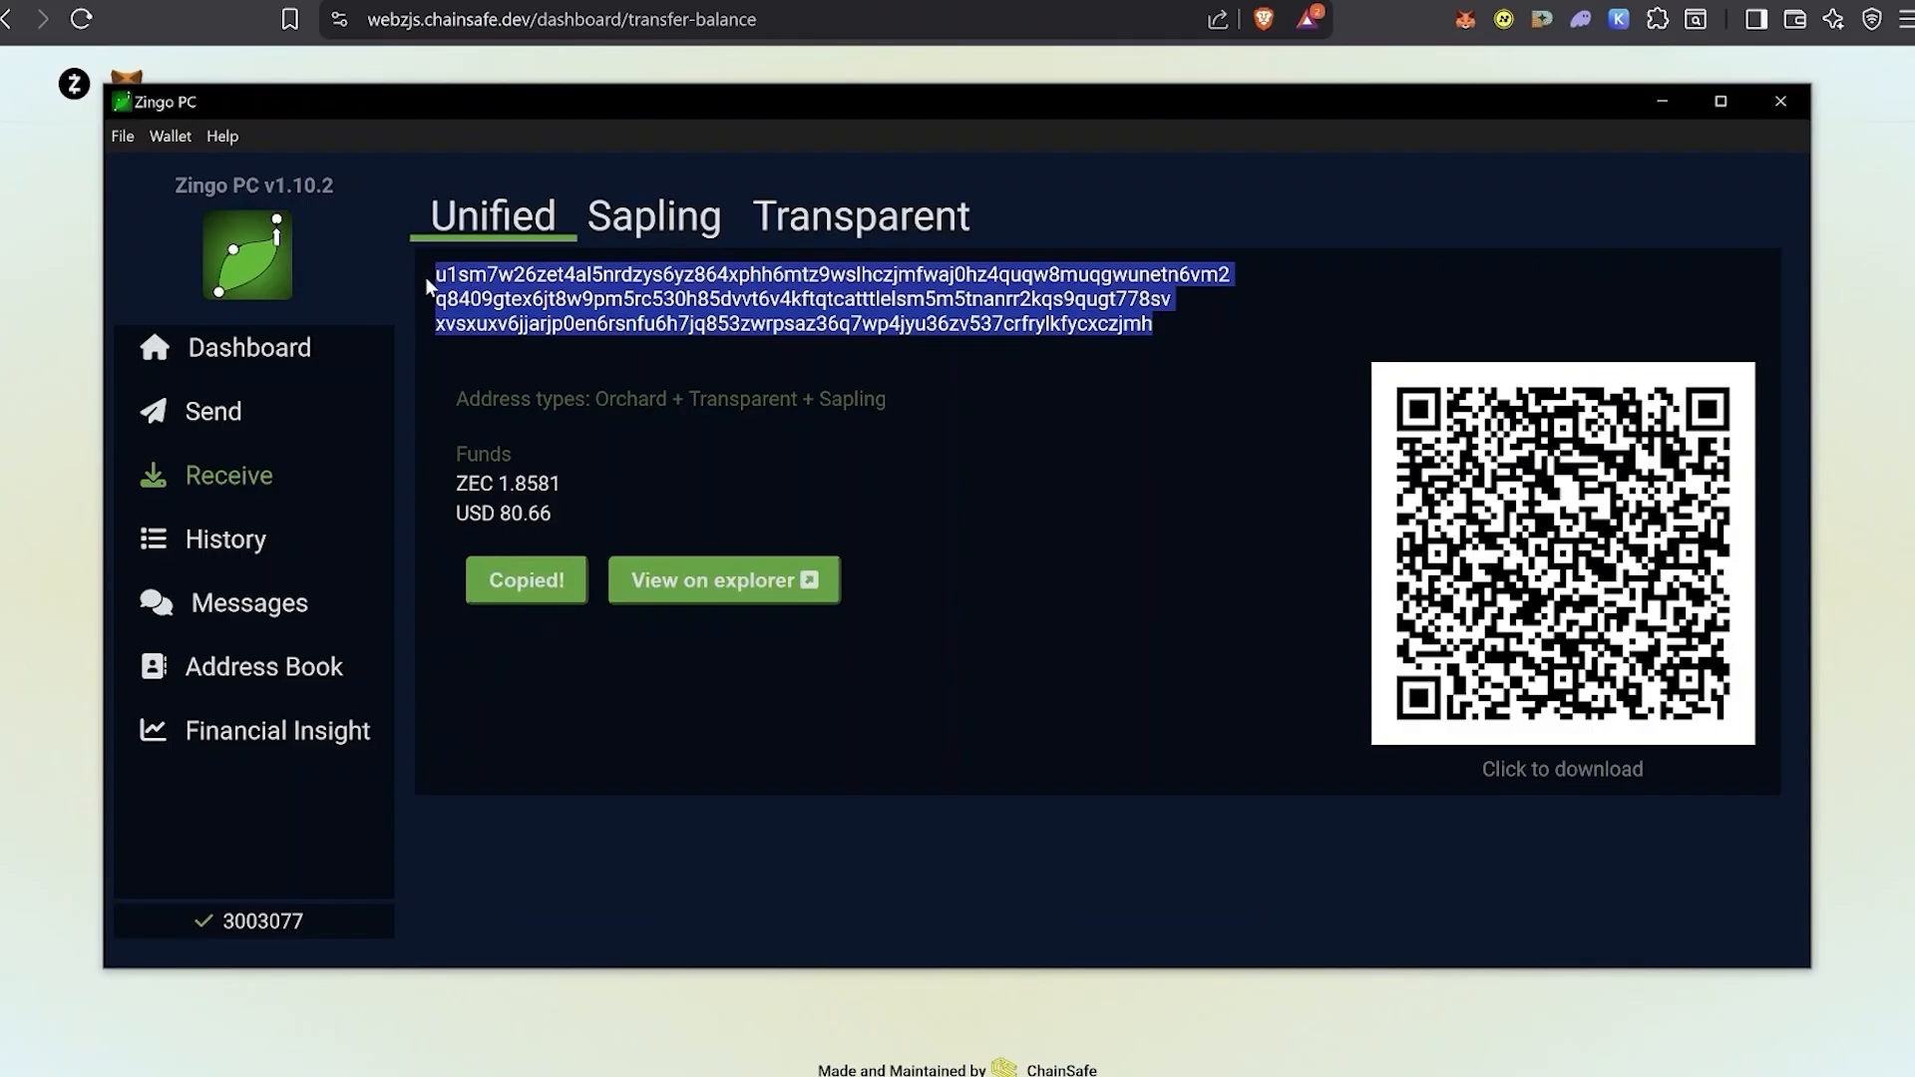
pyautogui.click(1865, 439)
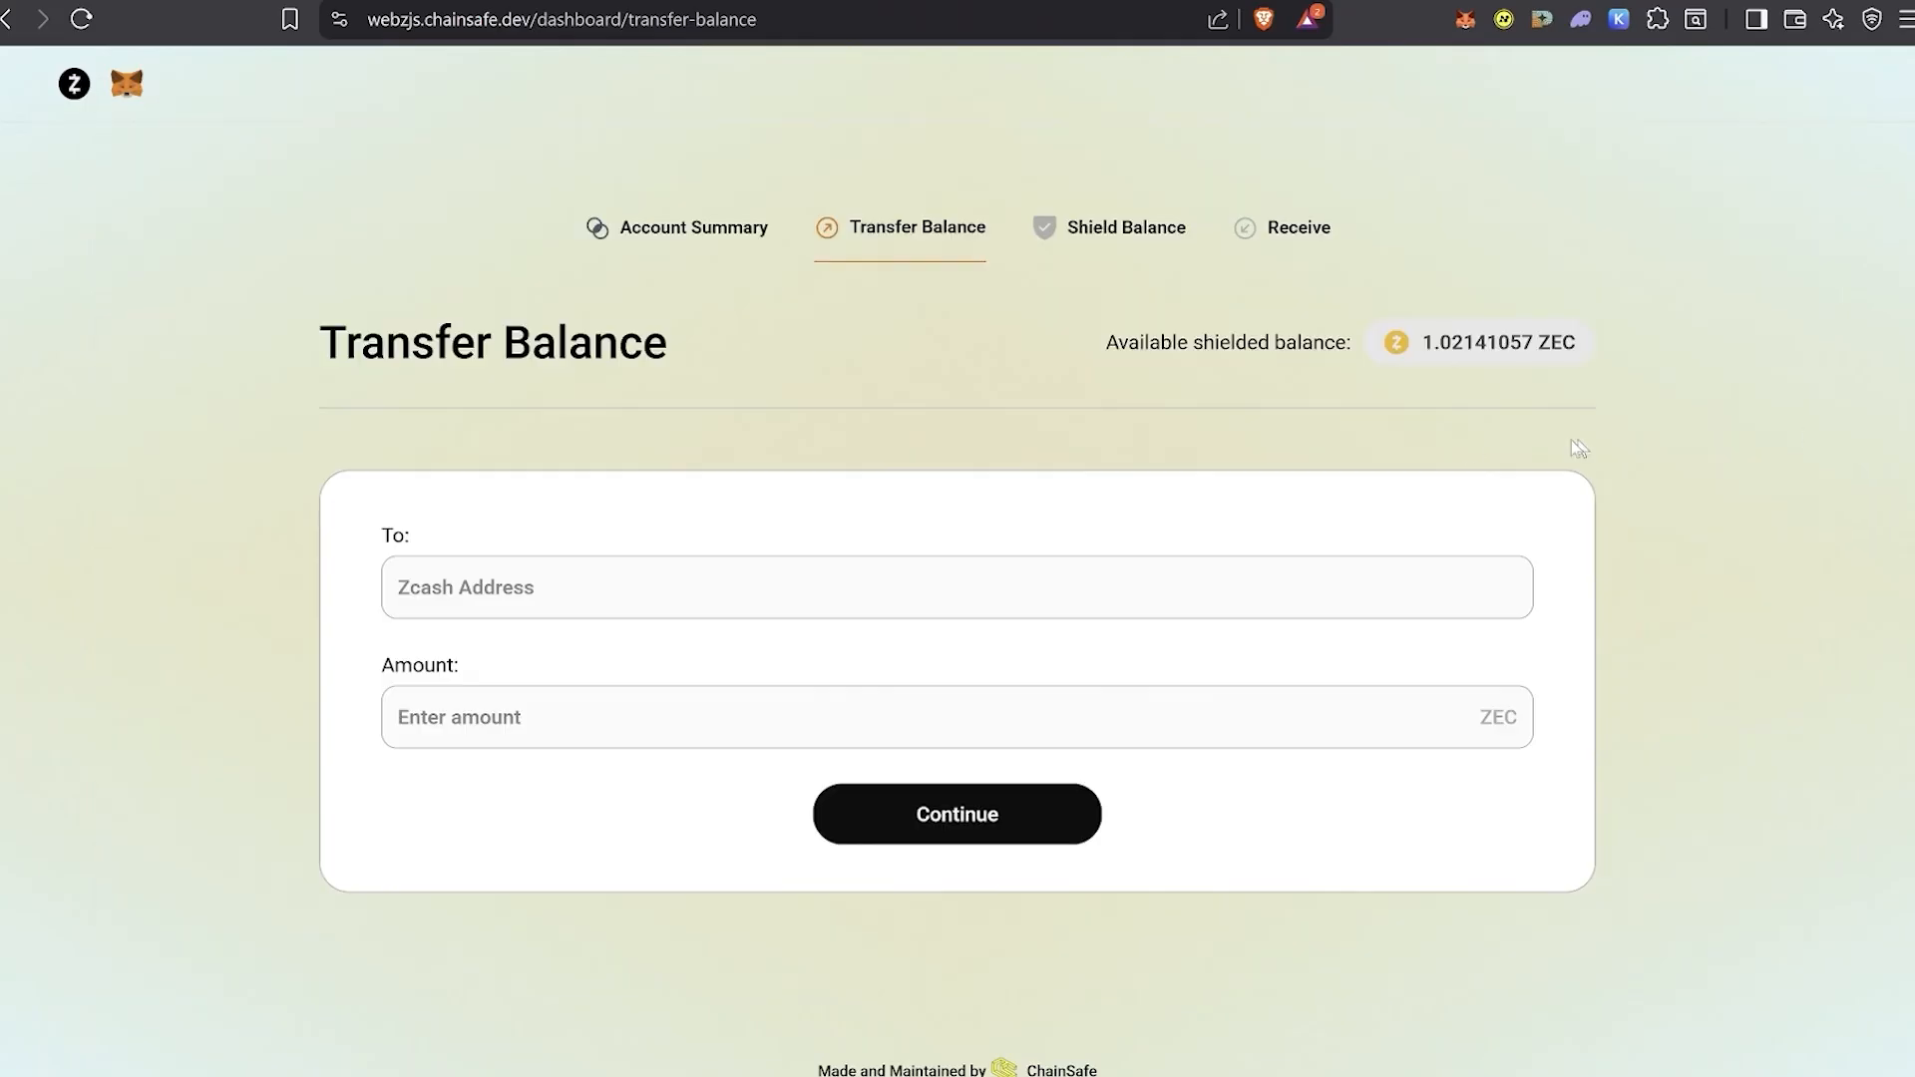
# Enter the copied unified address as the transfer recipient and set the amount to 0.5 ZEC.
pyautogui.click(963, 576)
pyautogui.hotkey('ctrl', 'v')
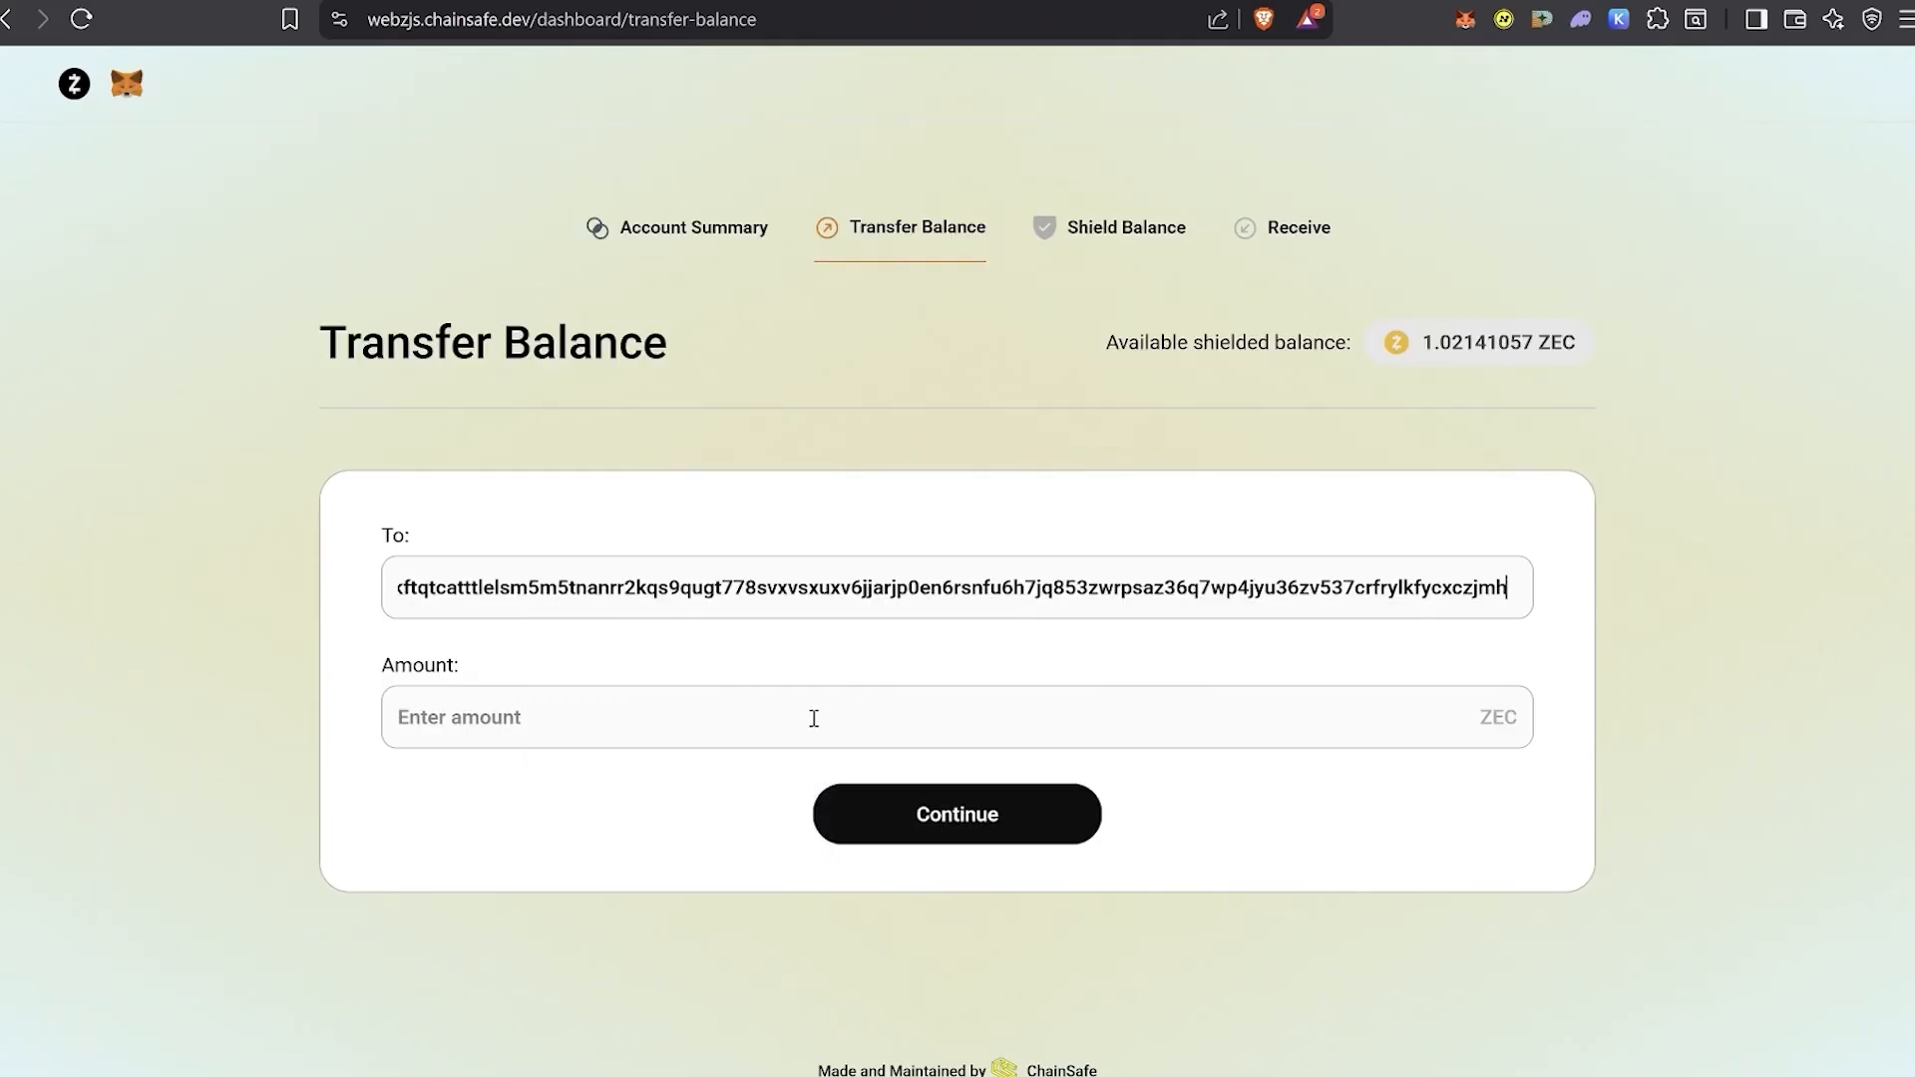
pyautogui.click(813, 718)
pyautogui.write('0.5')
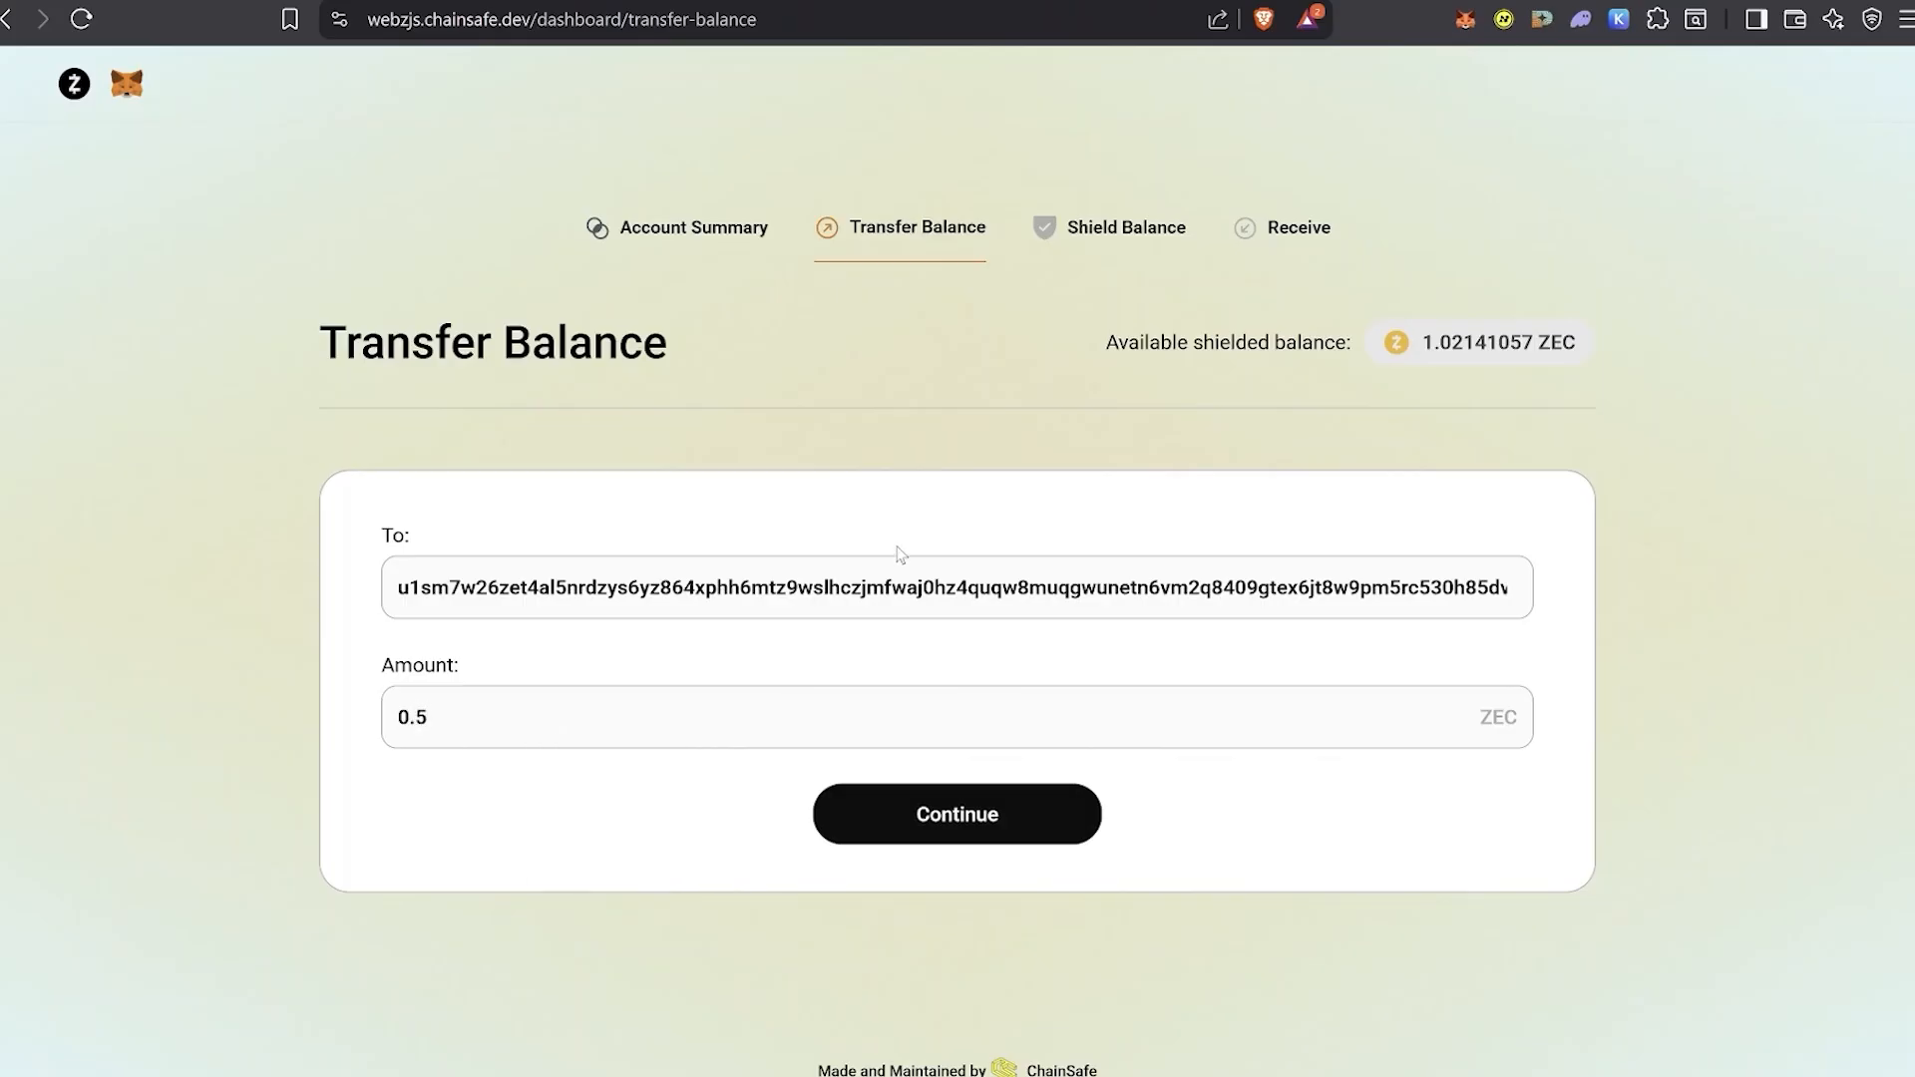
# Submit the 0.5 ZEC transfer, review the recipient and amount in the Zcash Shielded Wallet signing request, and approve it.
pyautogui.click(887, 832)
pyautogui.click(943, 896)
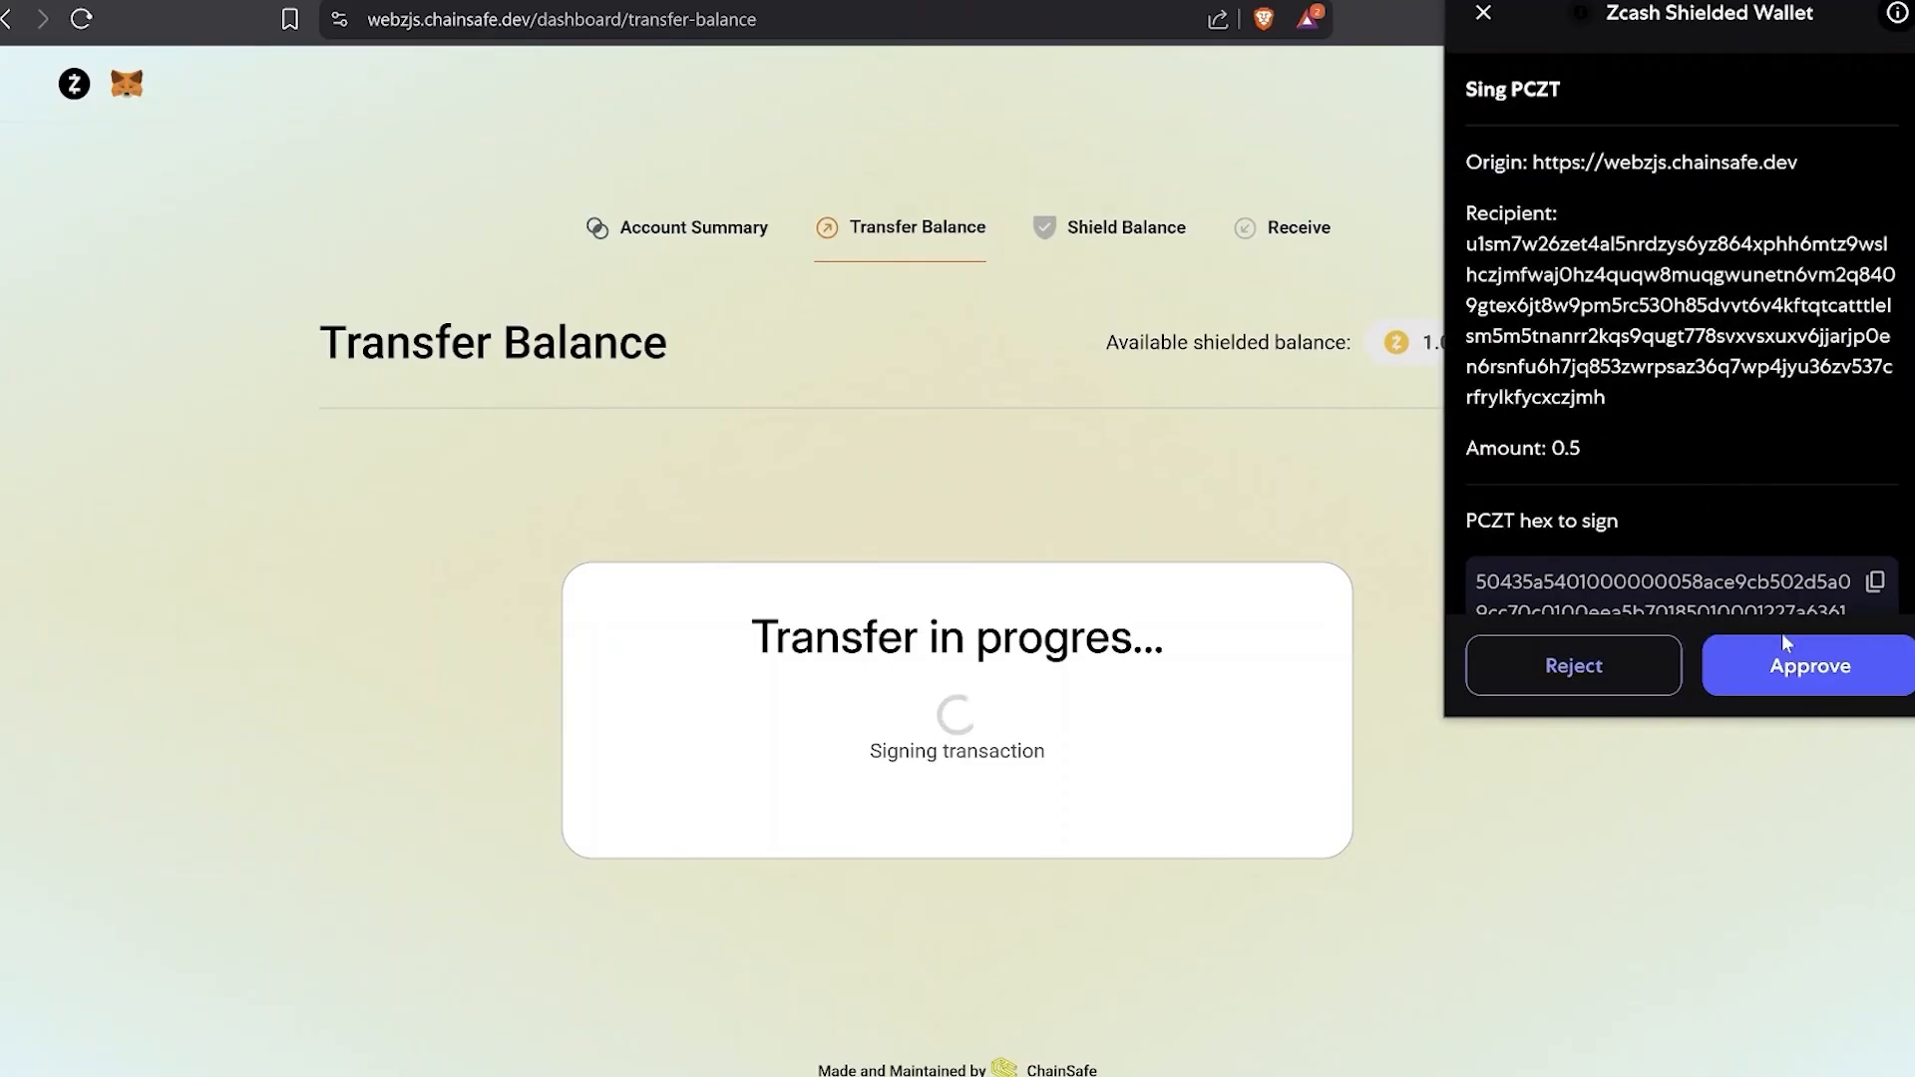
pyautogui.scroll(-2, 1766, 578)
pyautogui.scroll(2, 1735, 429)
pyautogui.scroll(-1, 1556, 199)
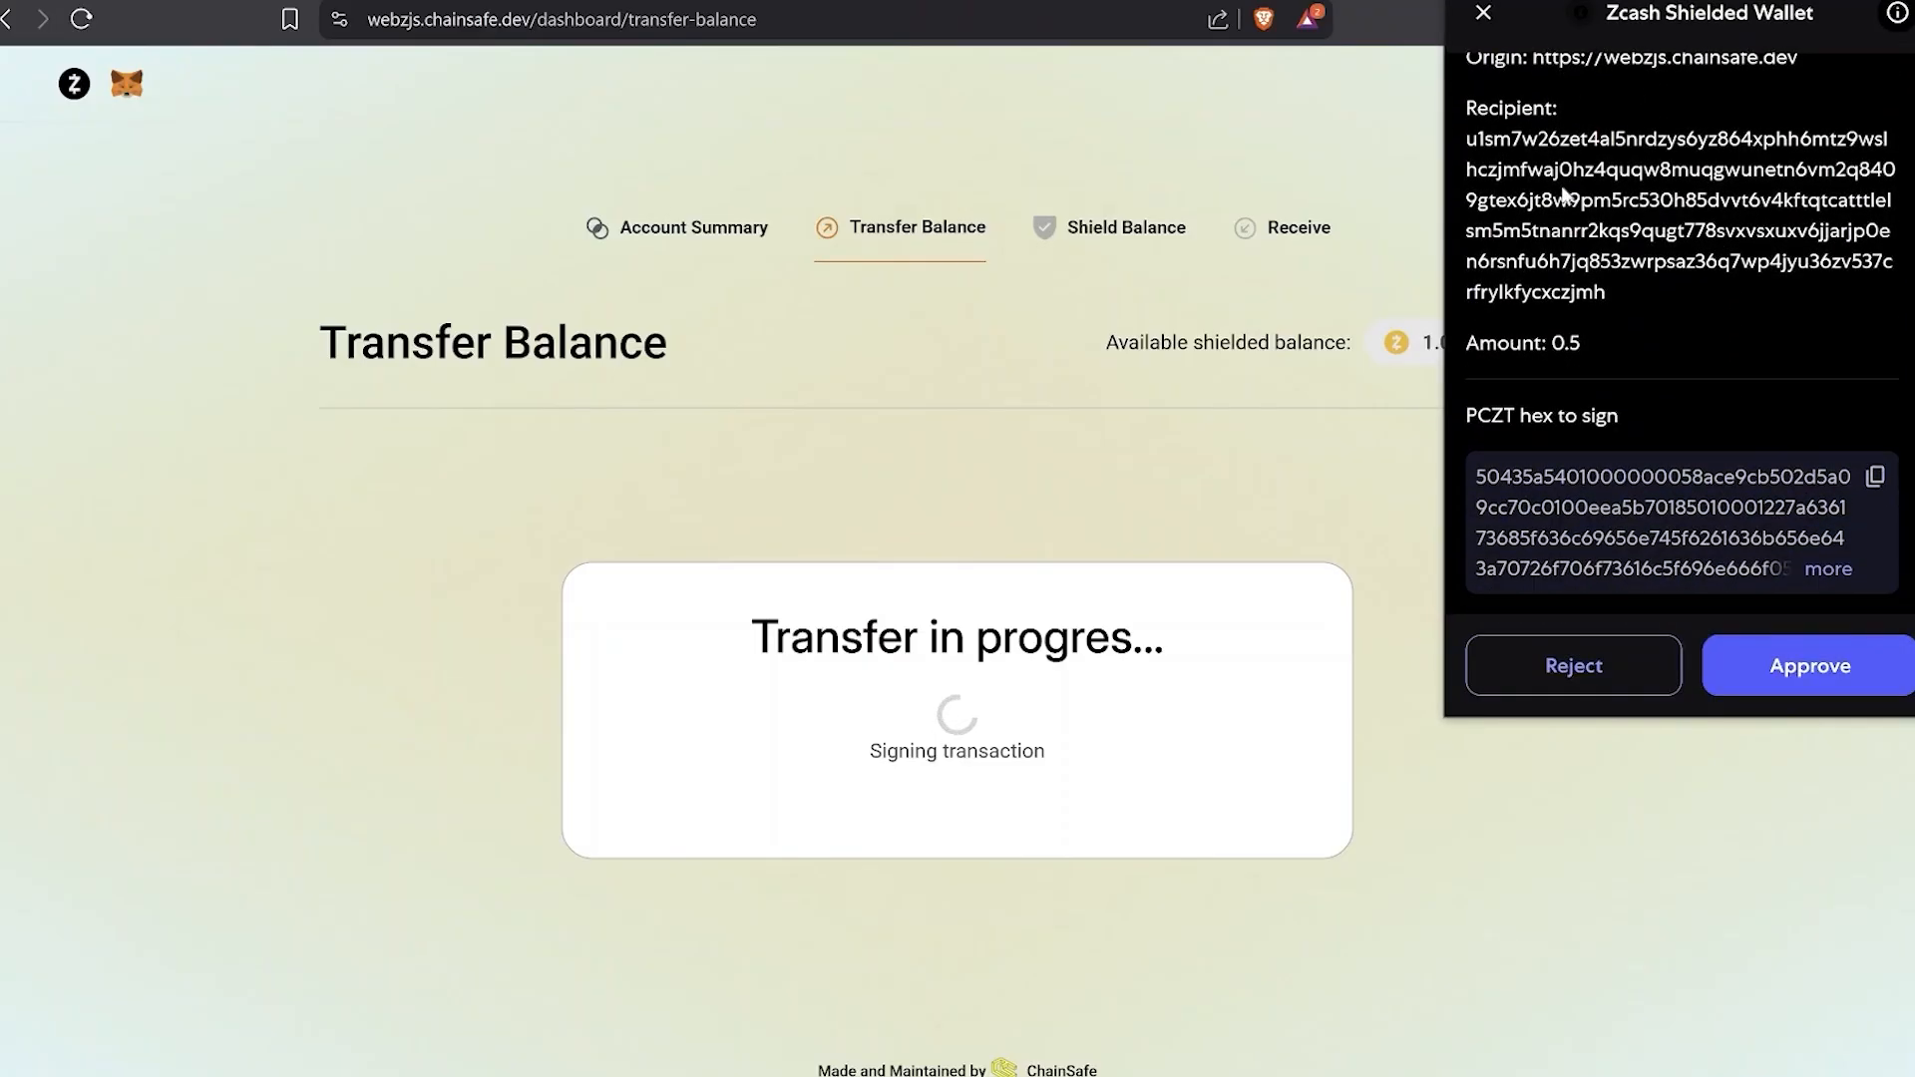
pyautogui.click(1809, 667)
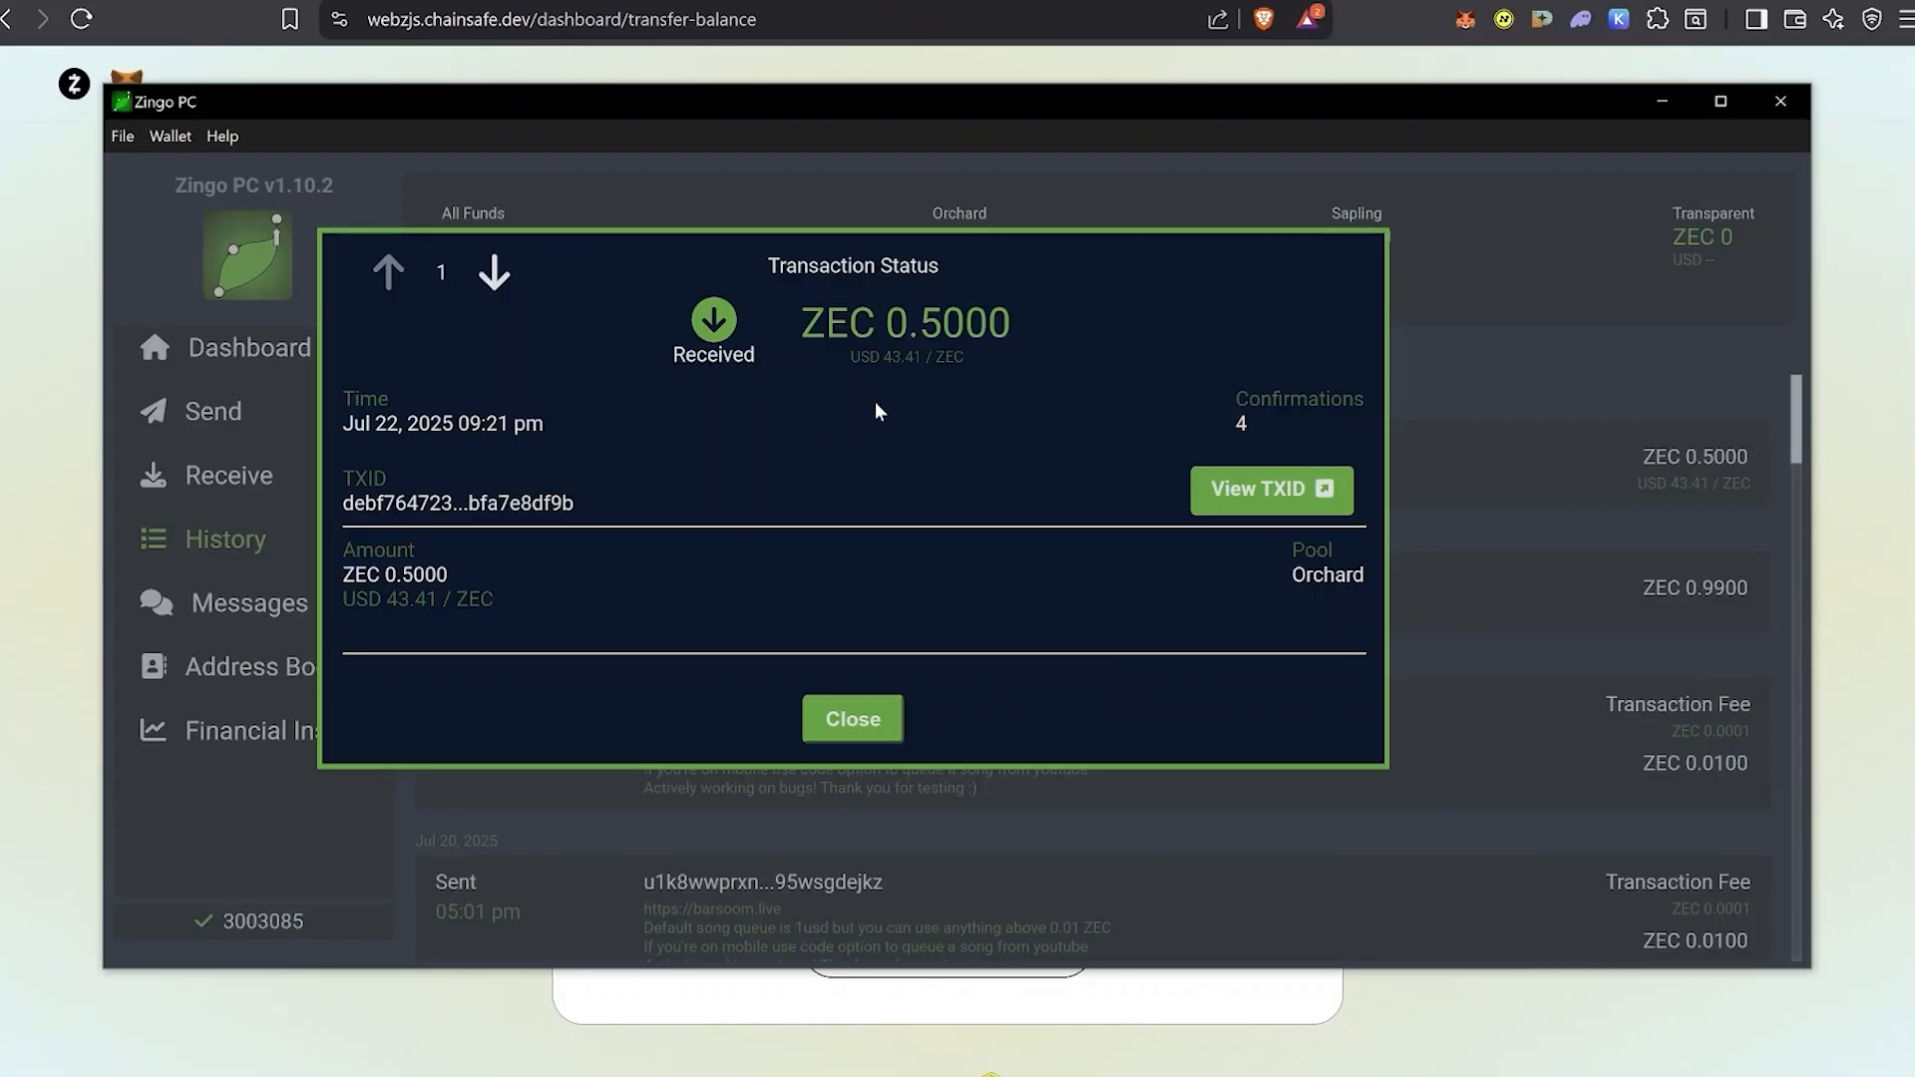
# Examine the received 0.5 ZEC transaction in Zingo PC and view its transaction ID in the Zcash Block Explorer.
pyautogui.moveTo(1211, 412); pyautogui.dragTo(932, 438)
pyautogui.click(933, 438)
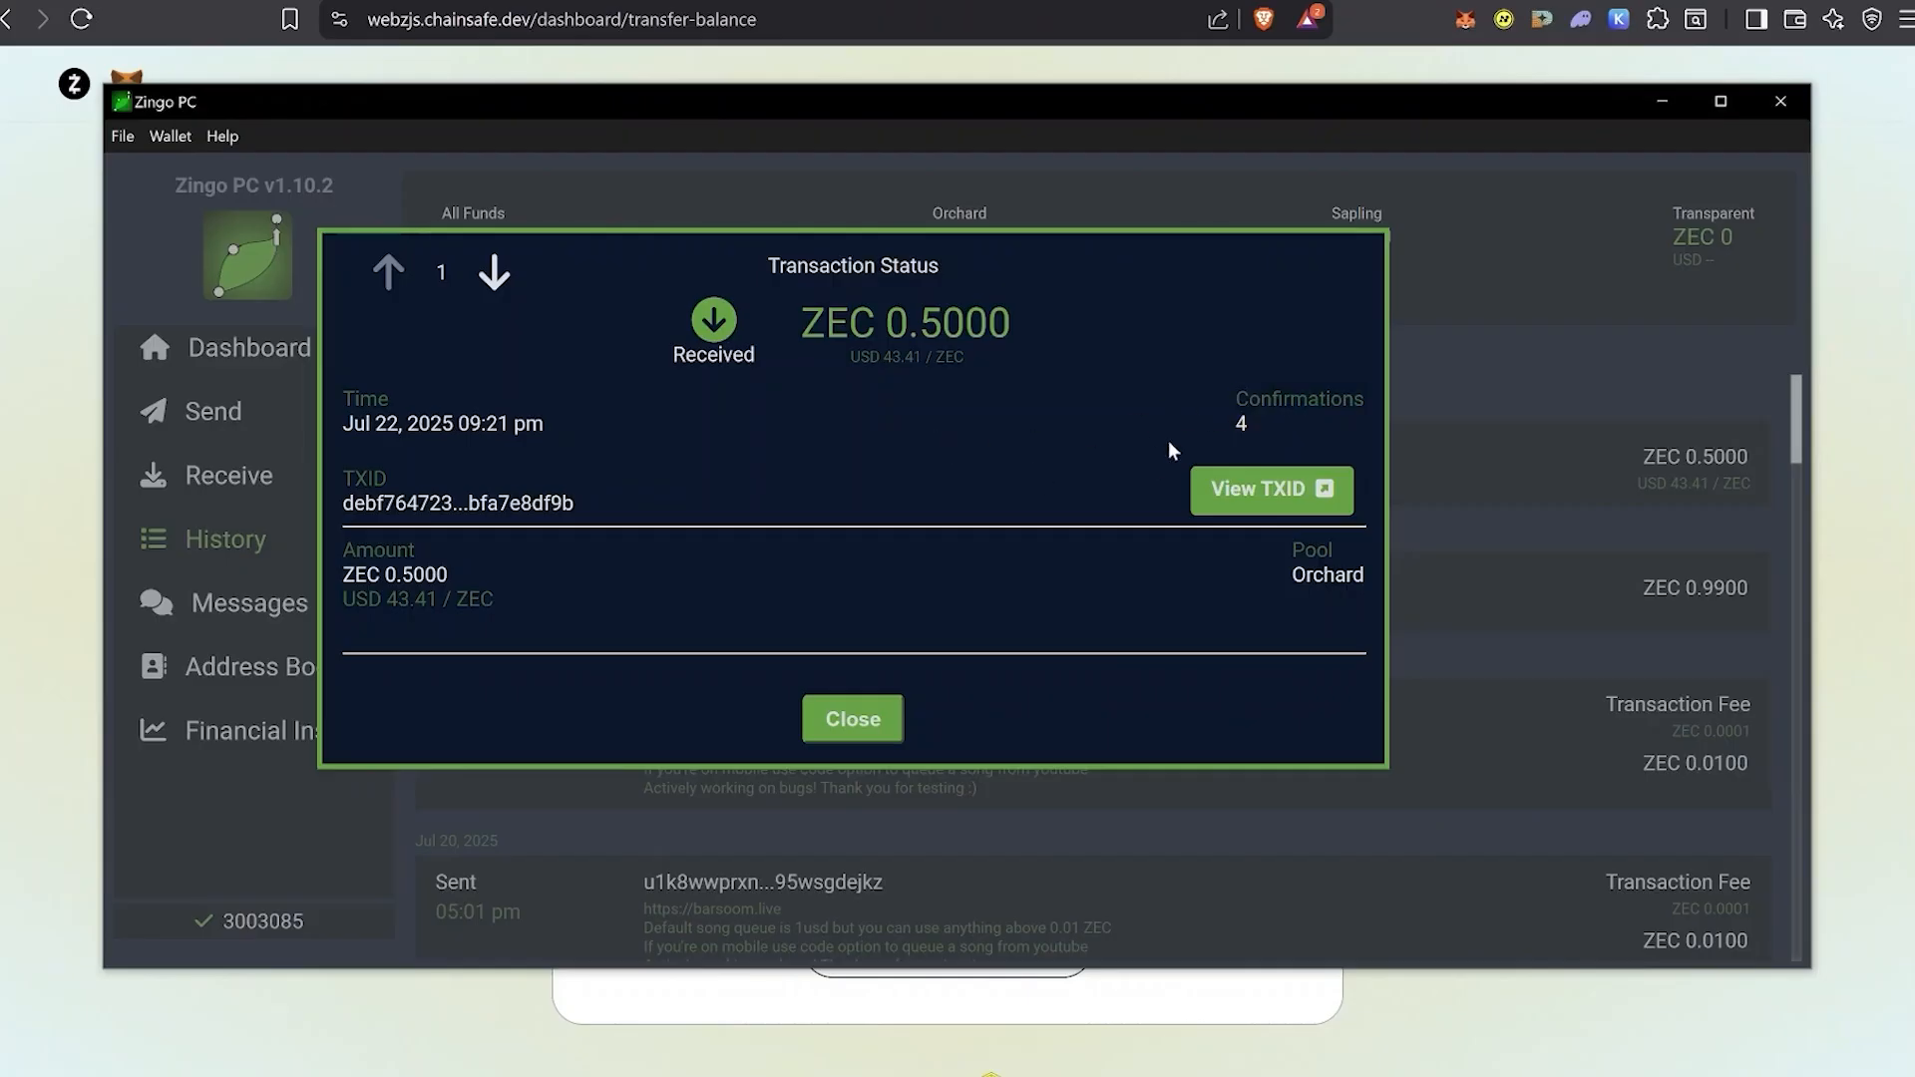
pyautogui.click(1239, 491)
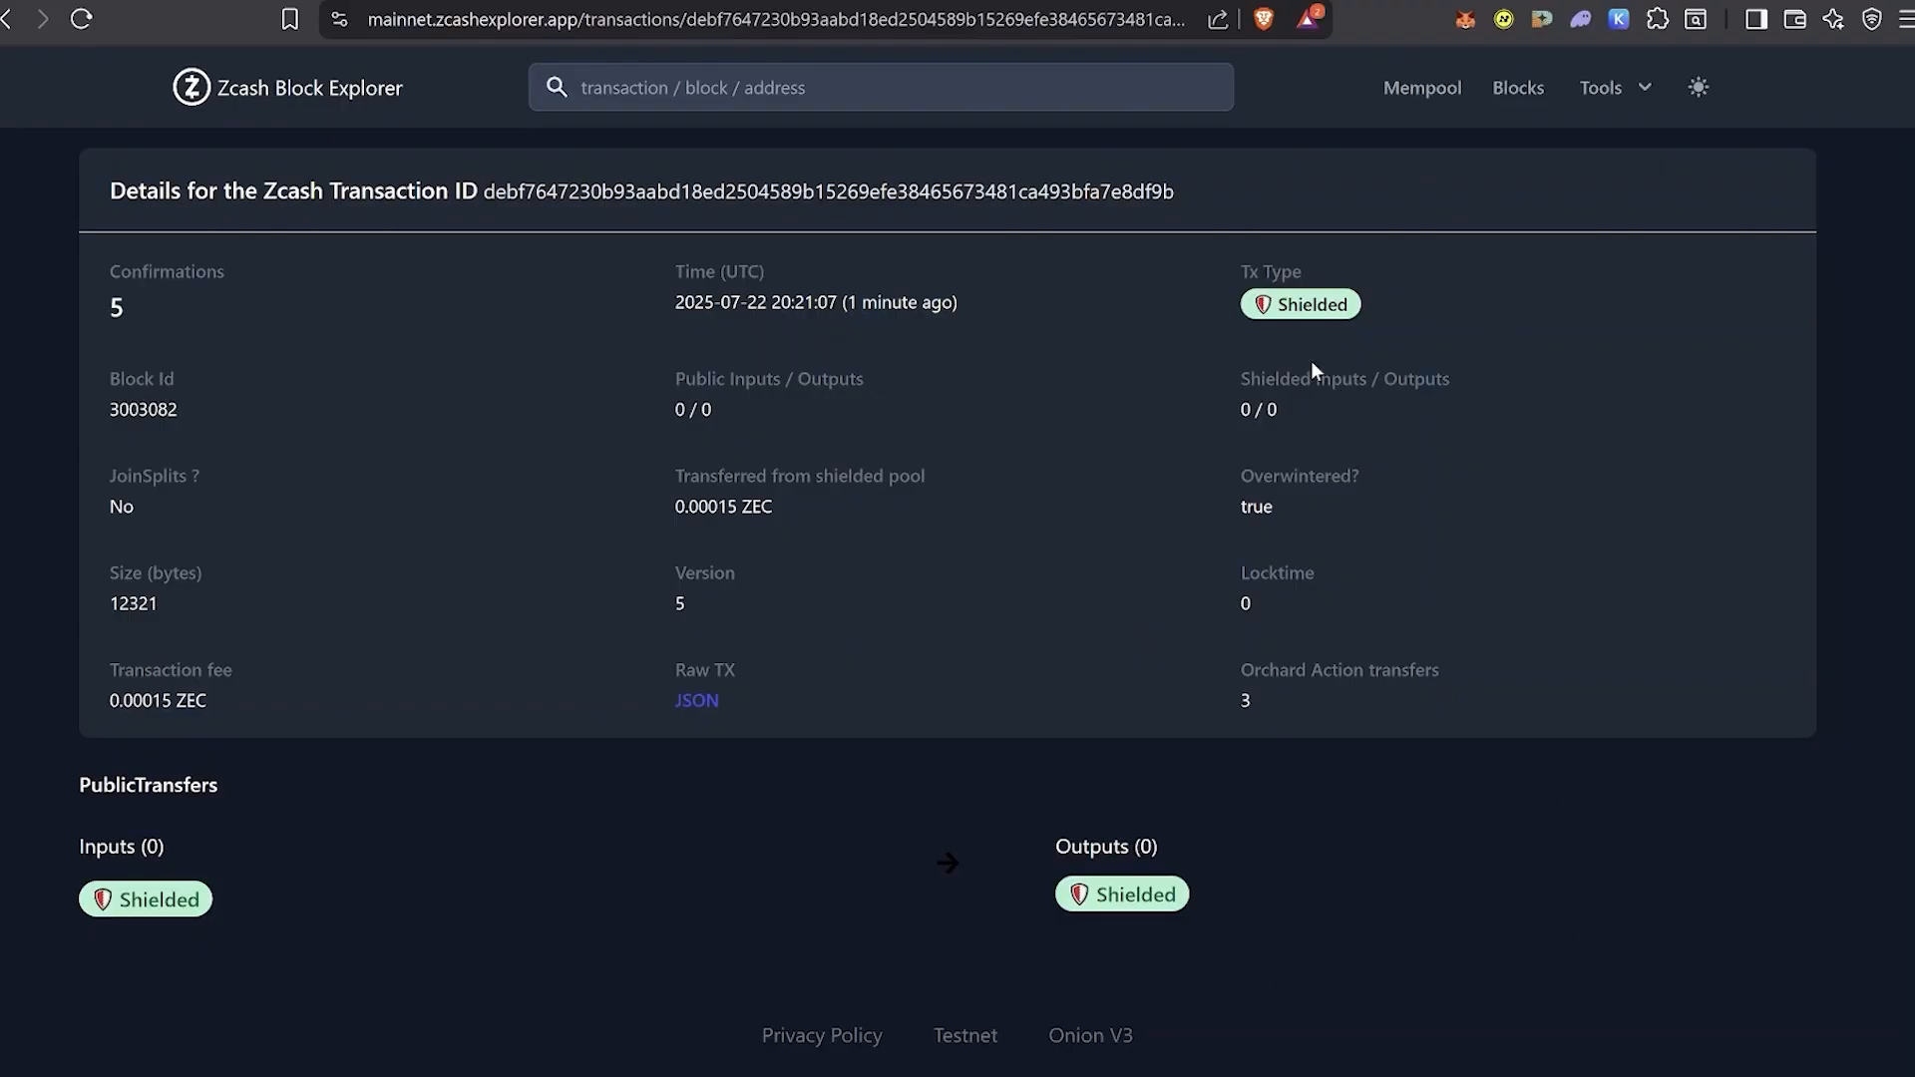
# Return to the web wallet's account summary to check the balances after the transfer, and briefly open MetaMask.
pyautogui.hotkey('ctrl', 'Tab')
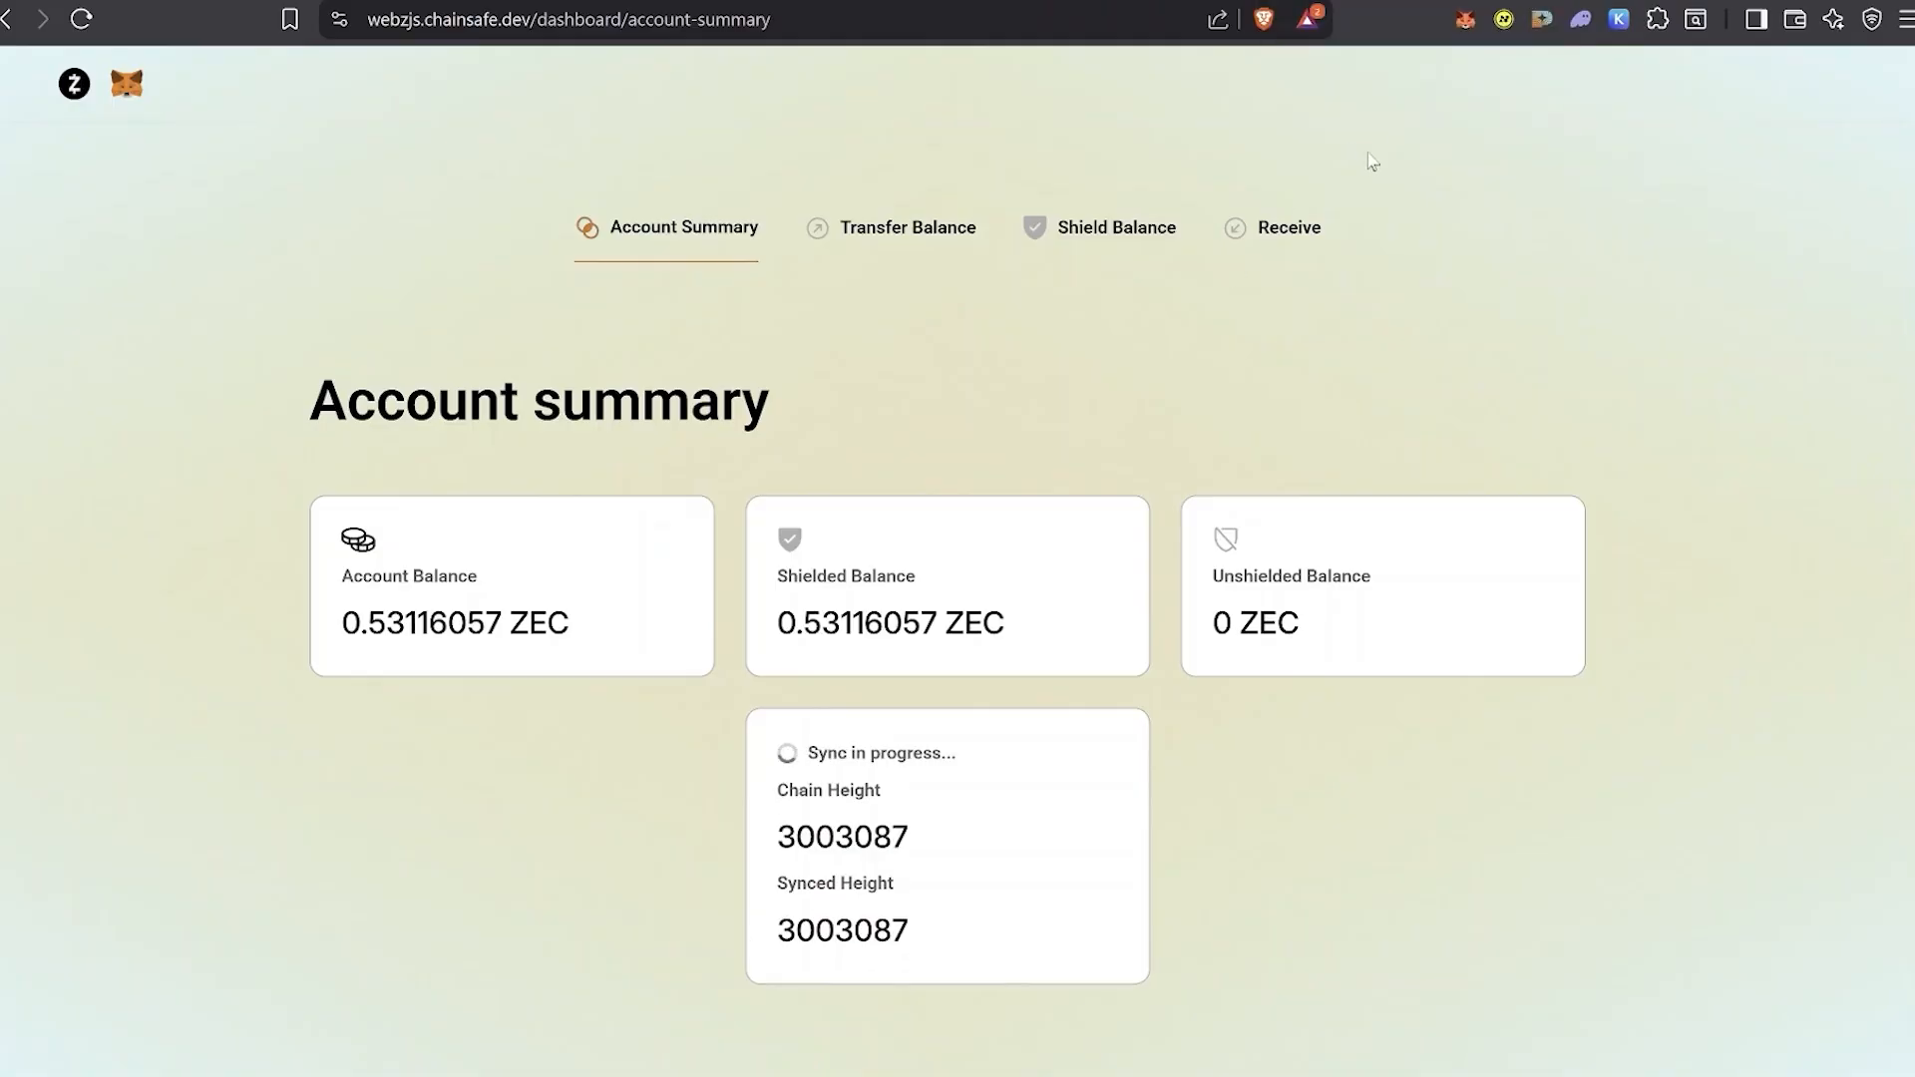
pyautogui.click(1469, 22)
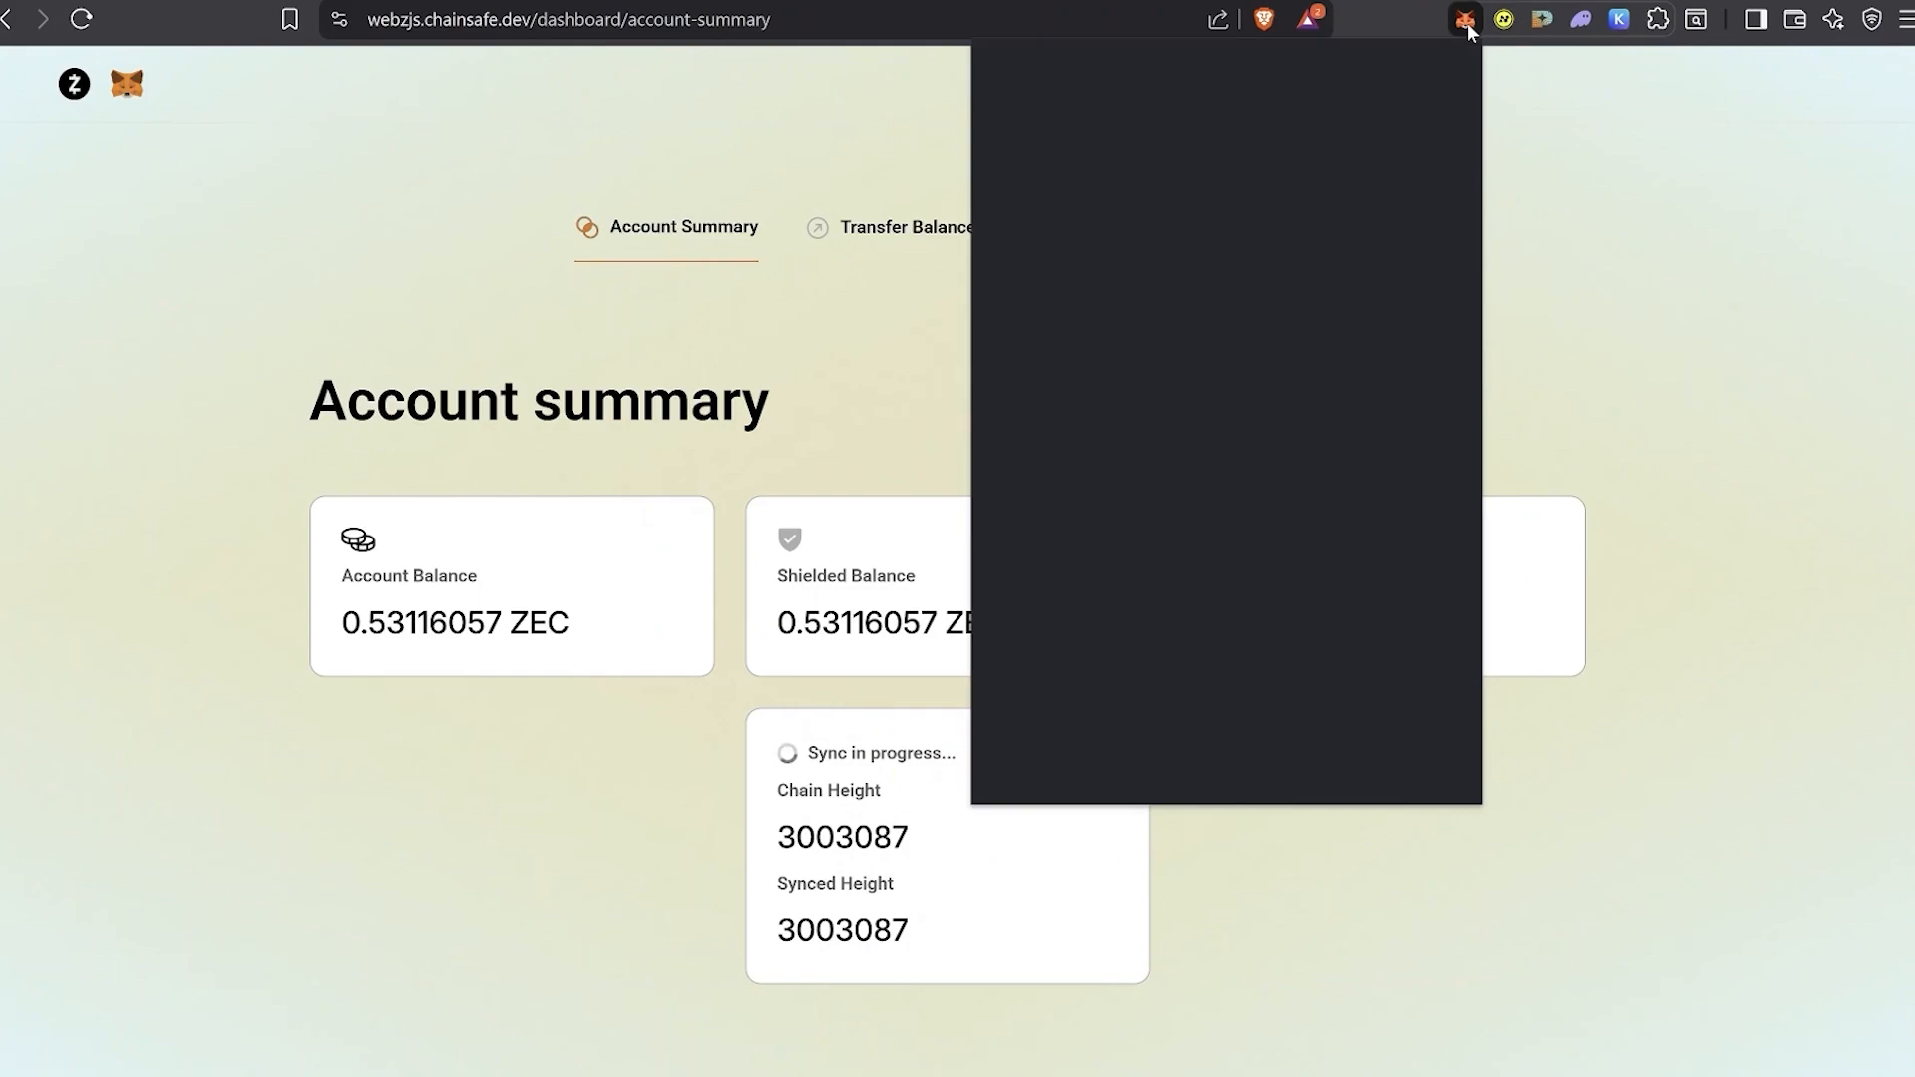
pyautogui.click(1548, 110)
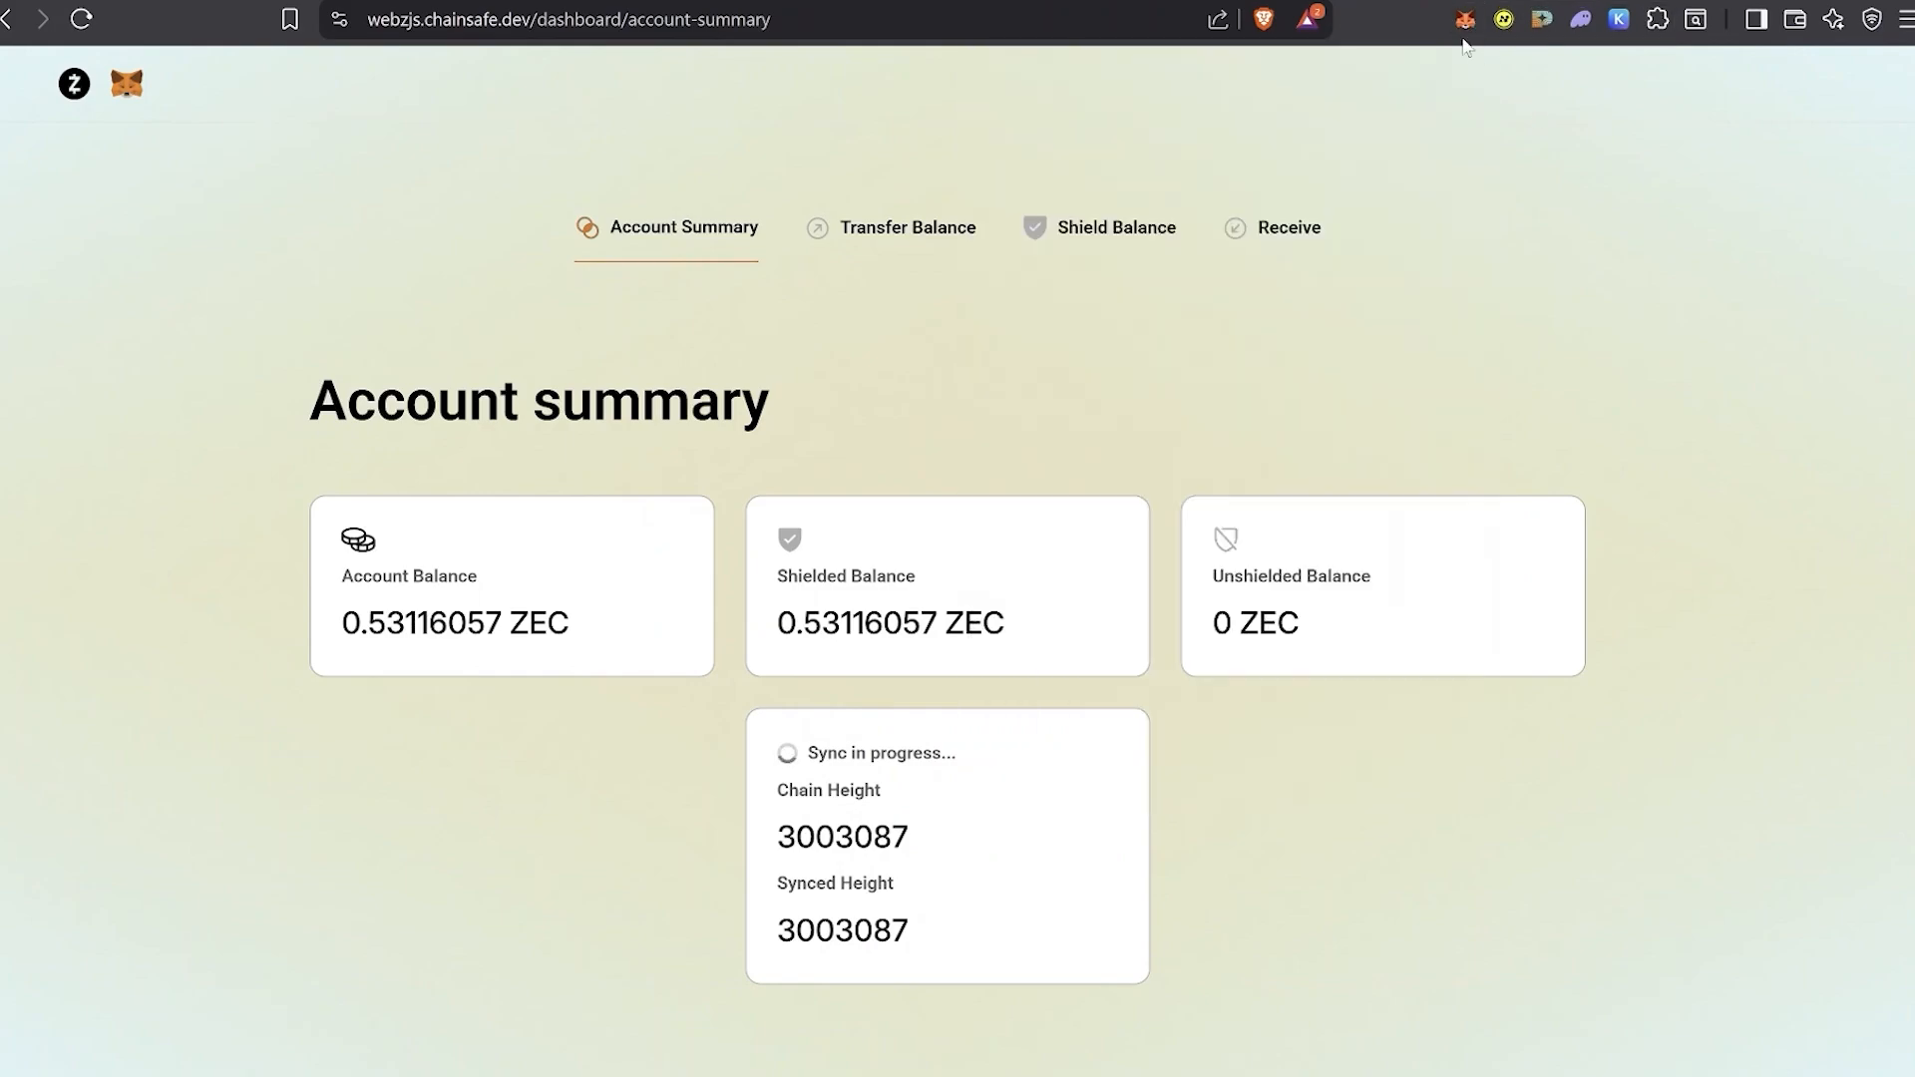